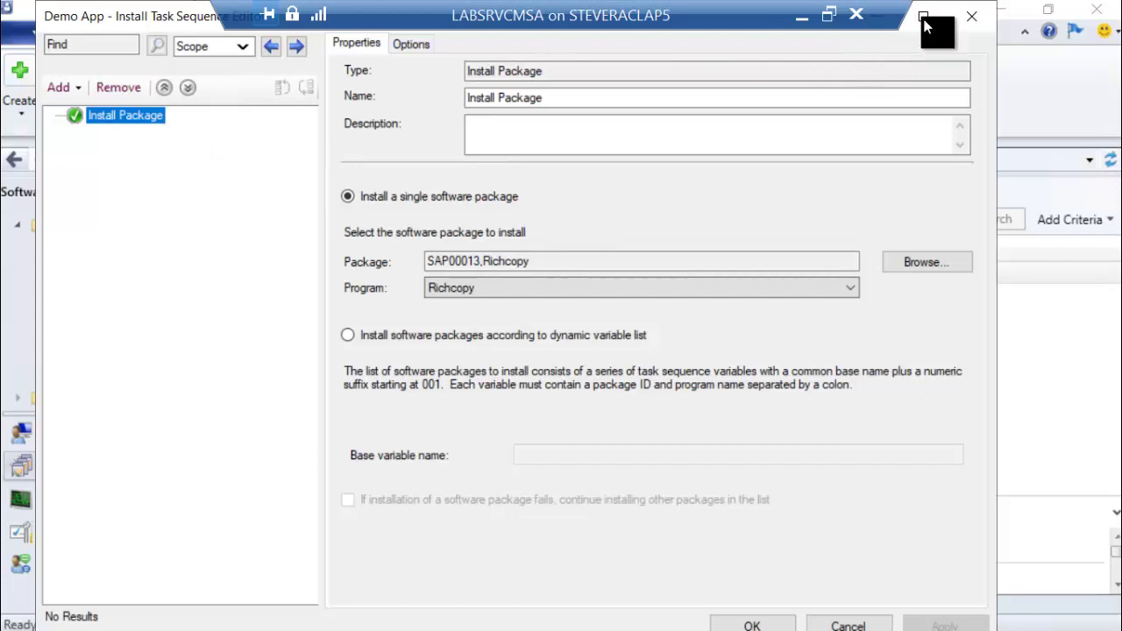
# Reopen the Demo App - Install task sequence in the editor, then close it again
pyautogui.click(971, 23)
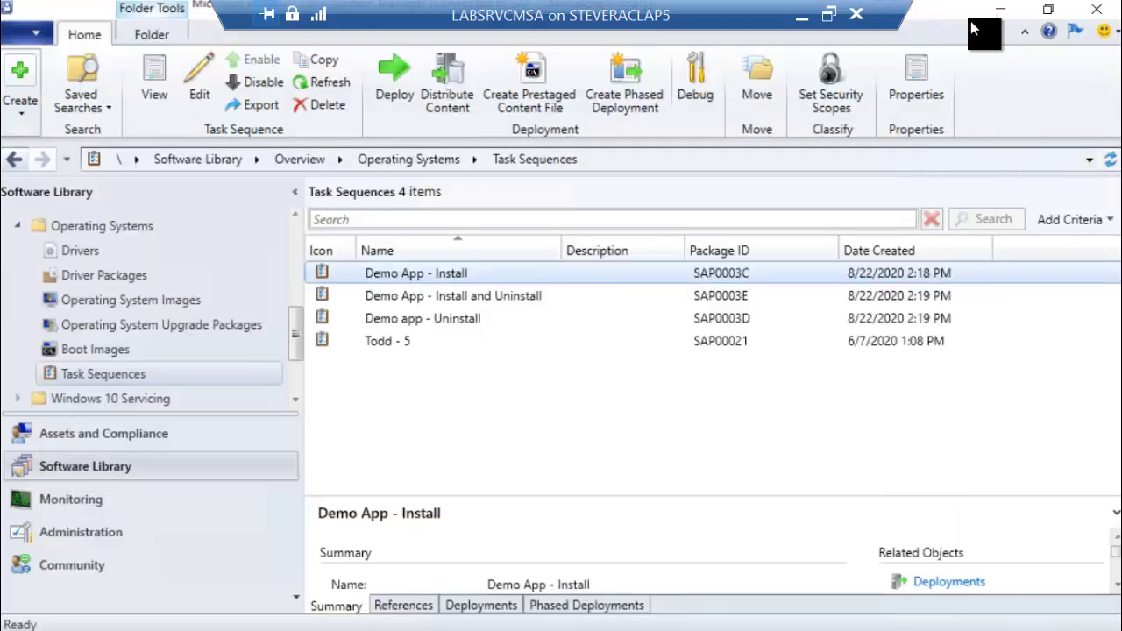
pyautogui.rightClick(458, 320)
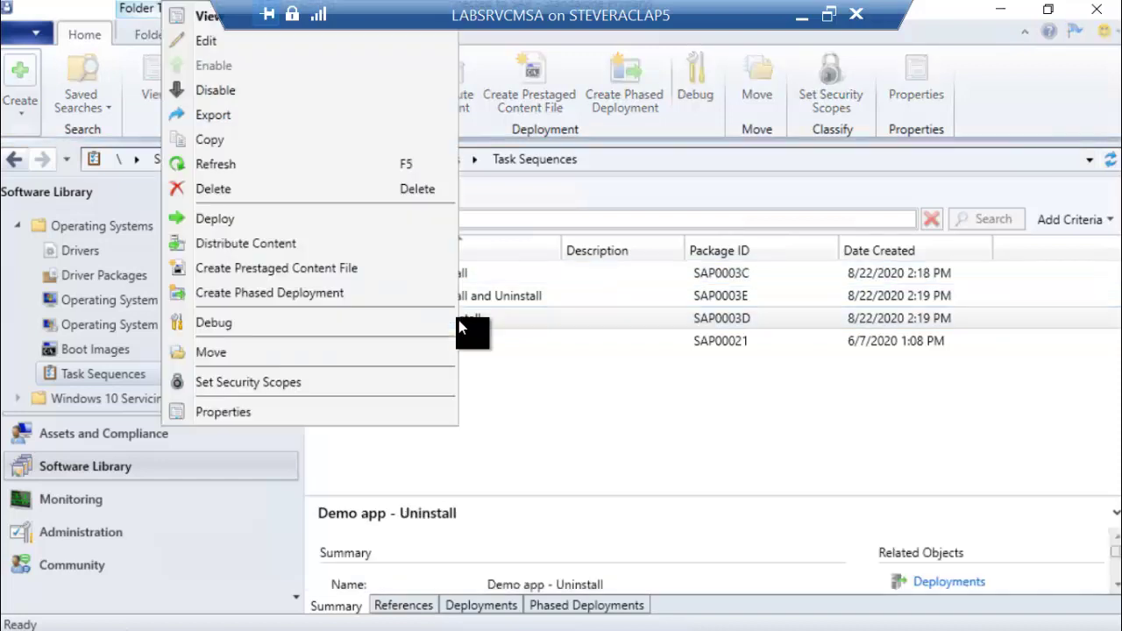
pyautogui.click(512, 277)
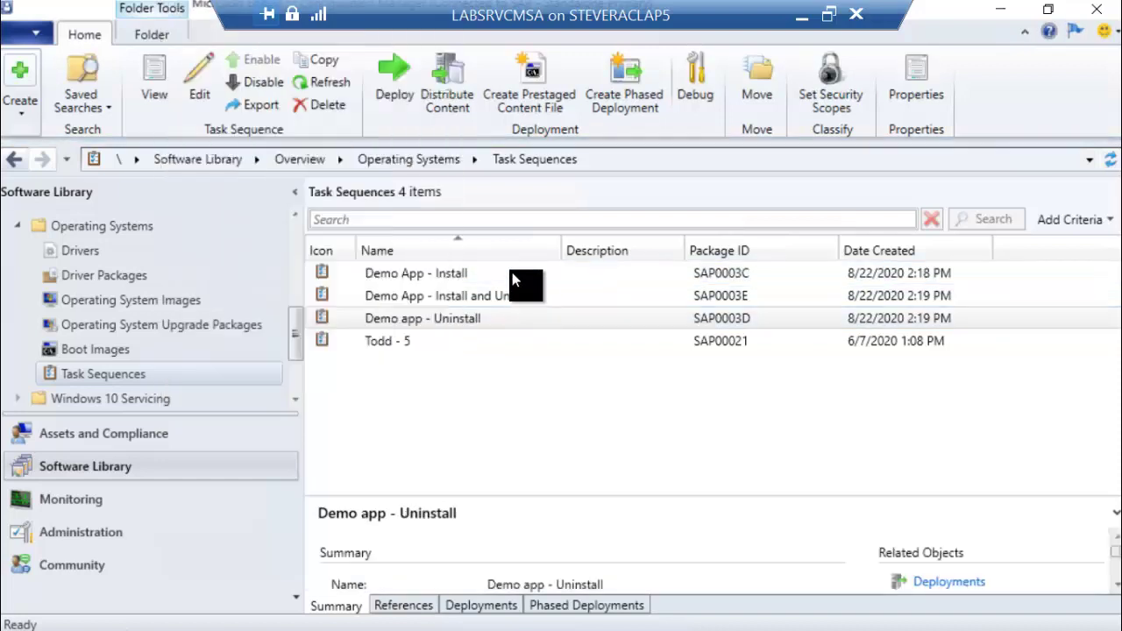
pyautogui.rightClick(512, 272)
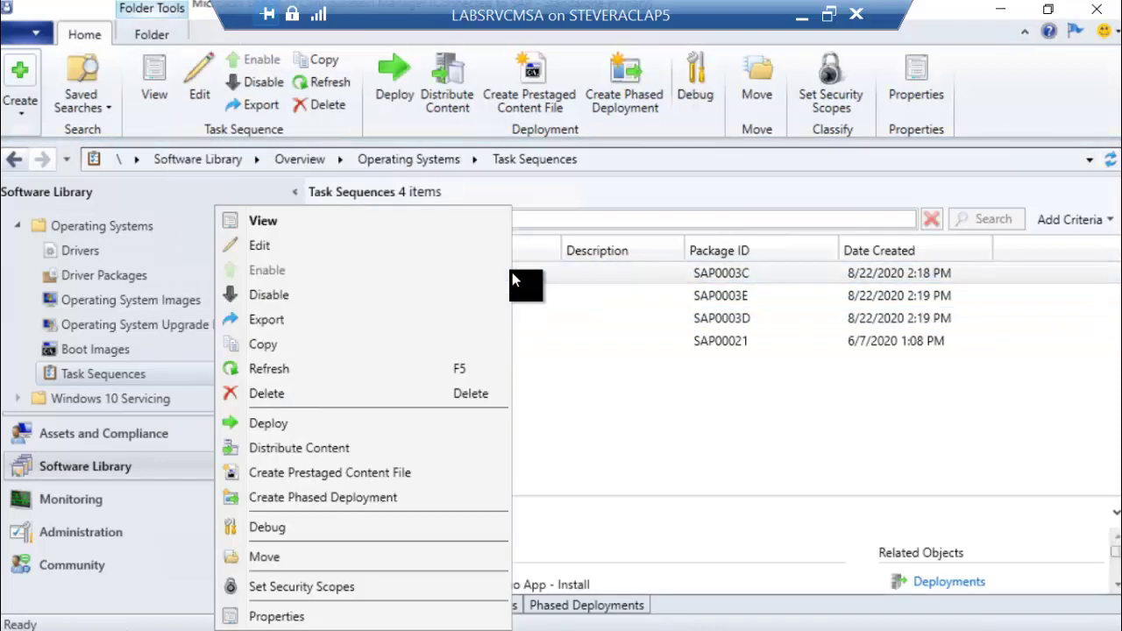
pyautogui.click(310, 243)
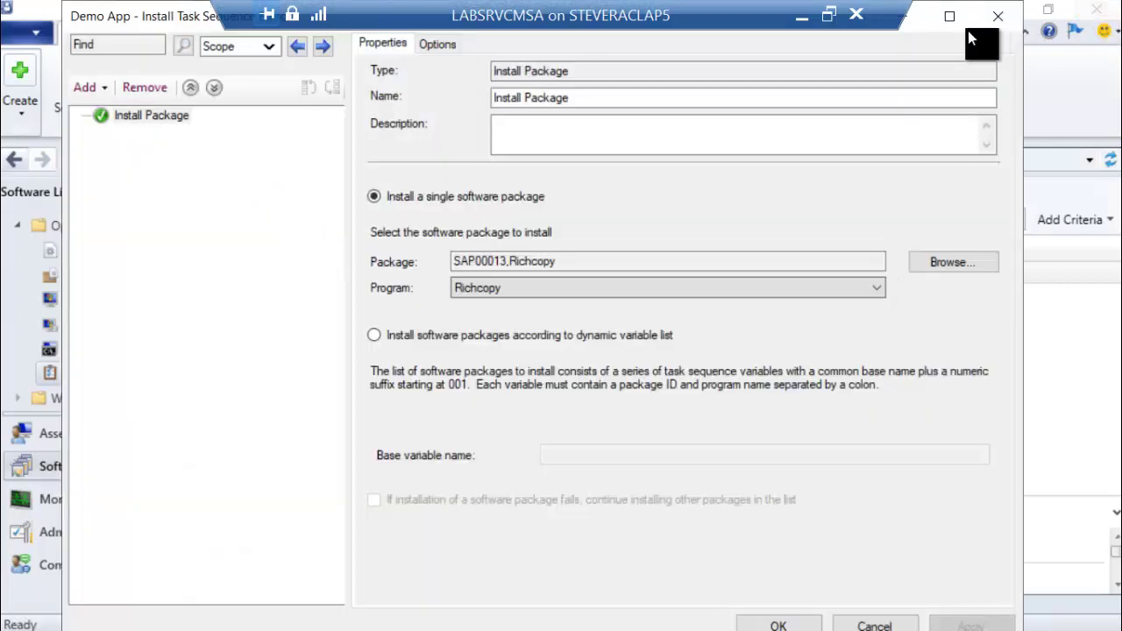
pyautogui.click(990, 19)
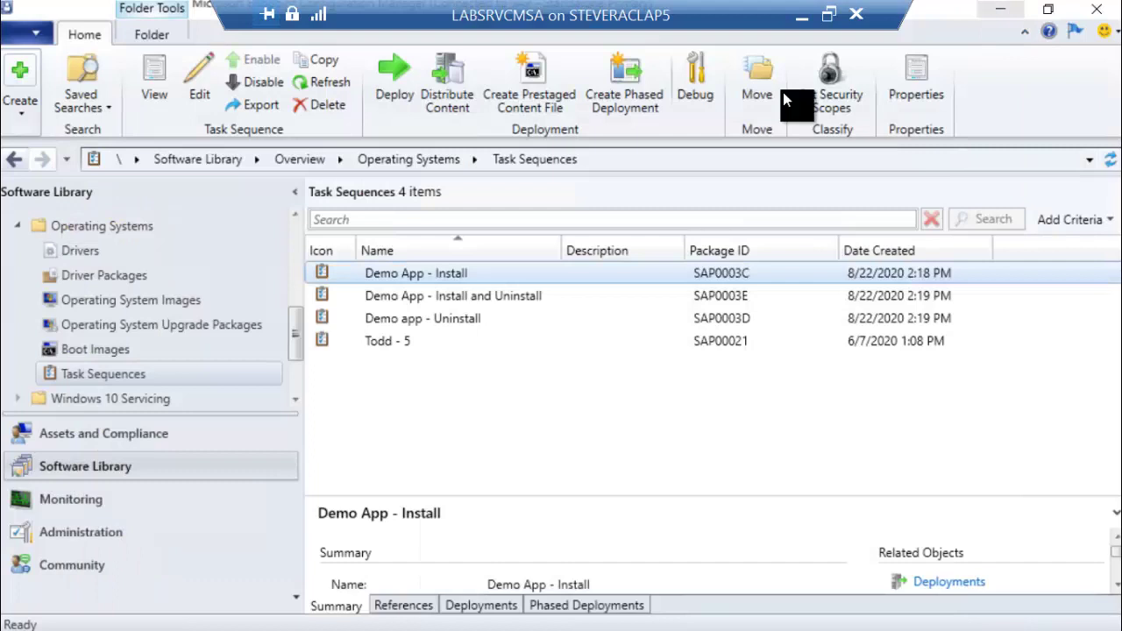
# Edit Demo app - Uninstall and confirm its Install Package step runs Richcopy - Uninstall from SAP00013
pyautogui.click(477, 319)
pyautogui.rightClick(478, 320)
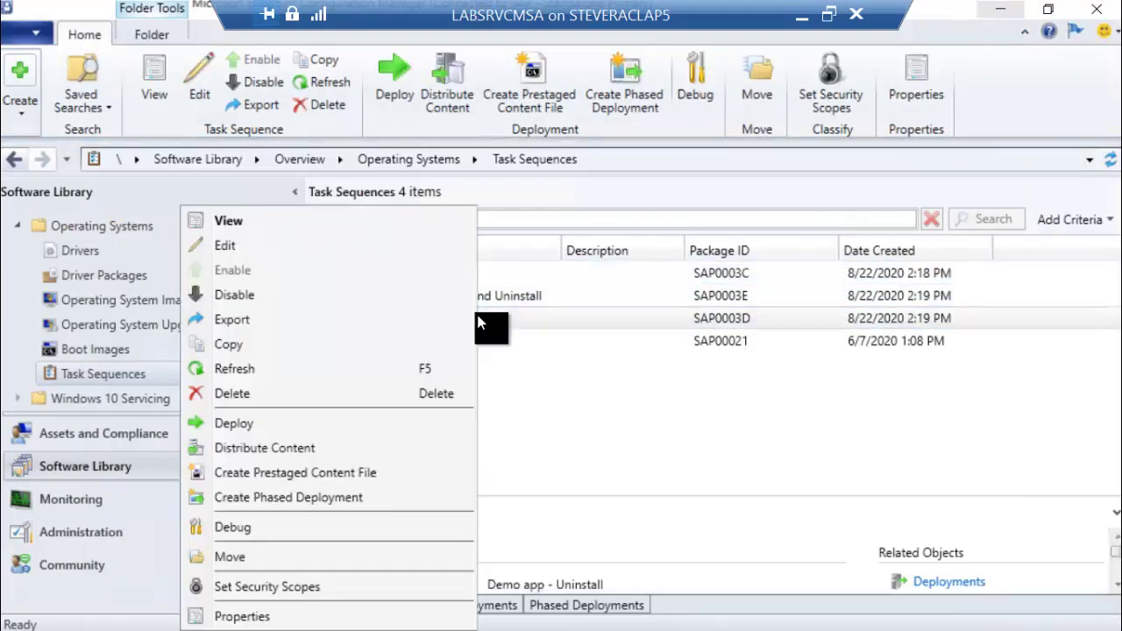
pyautogui.click(297, 247)
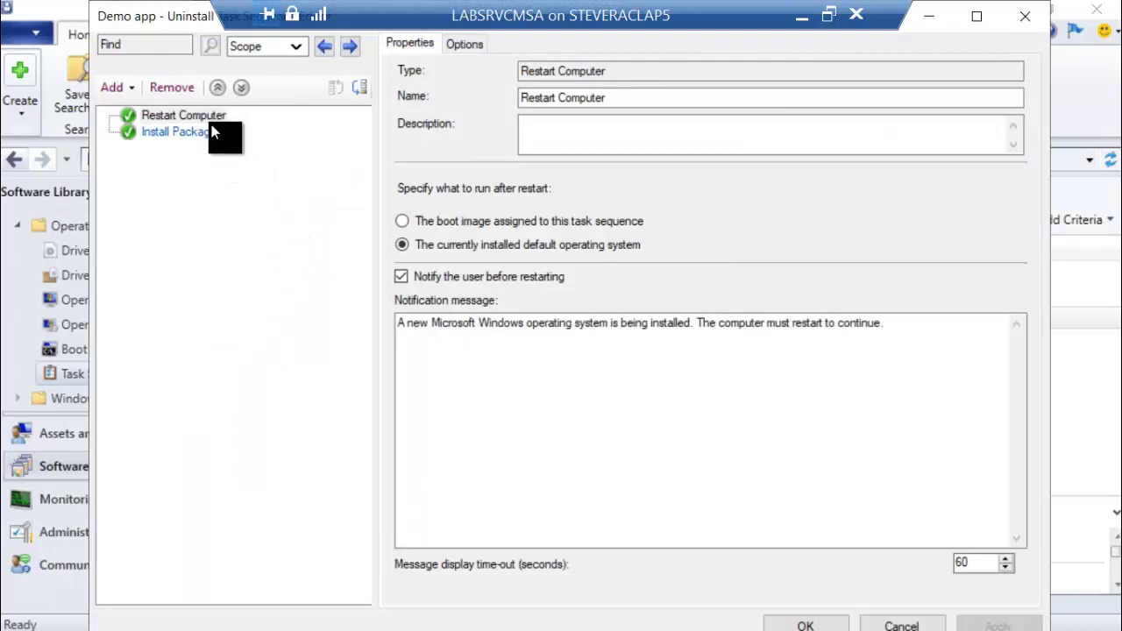
pyautogui.click(207, 134)
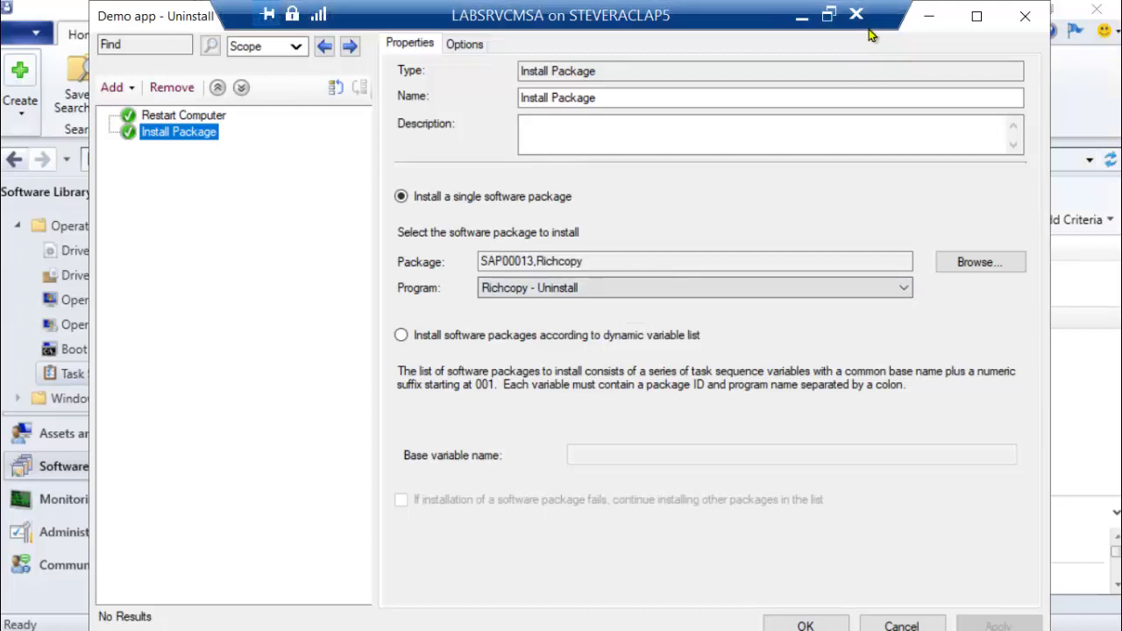
pyautogui.click(1021, 20)
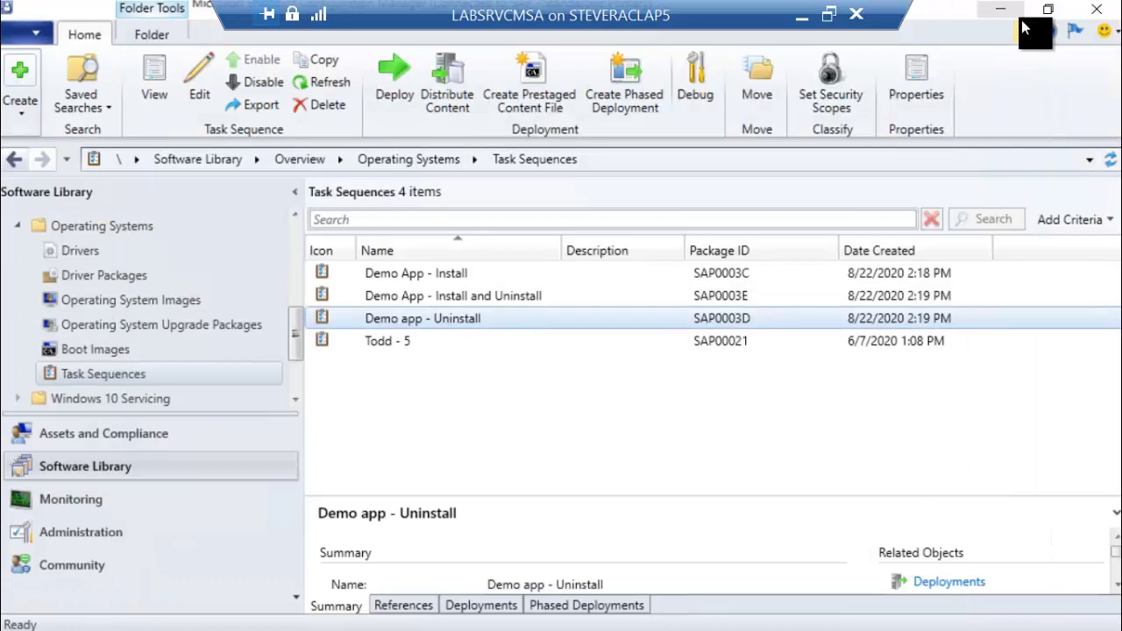
pyautogui.click(566, 301)
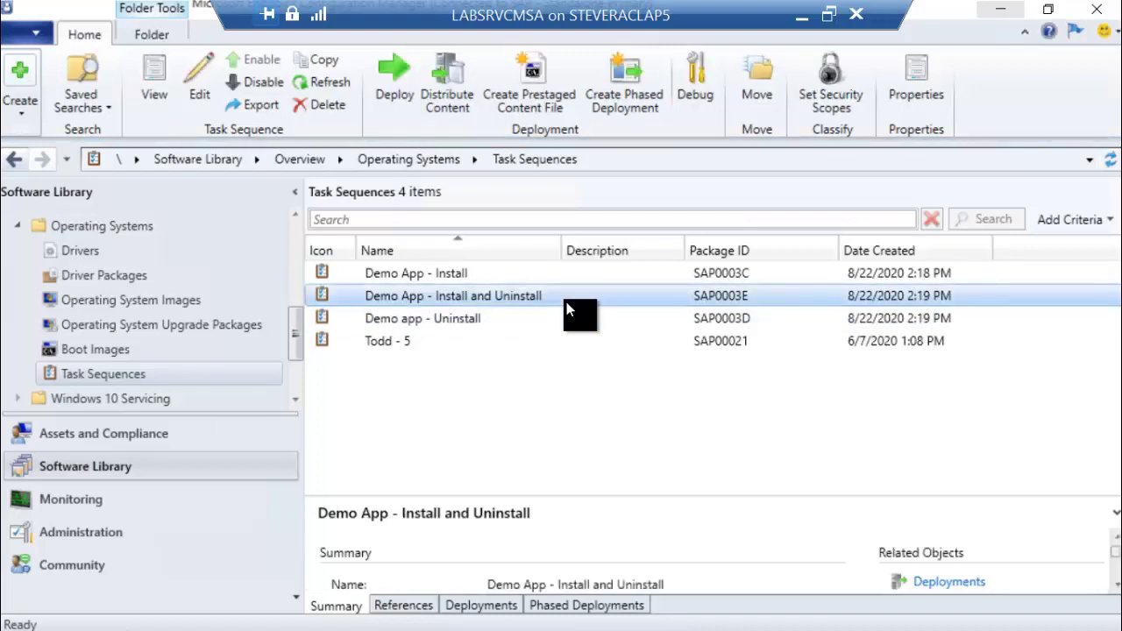
pyautogui.click(493, 275)
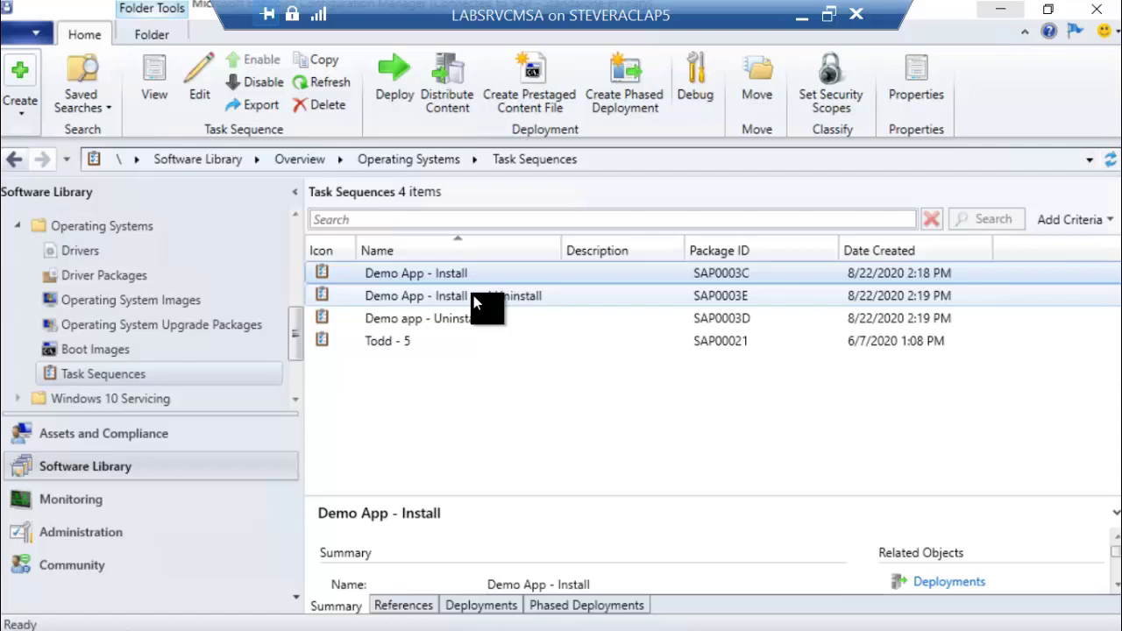
pyautogui.click(474, 296)
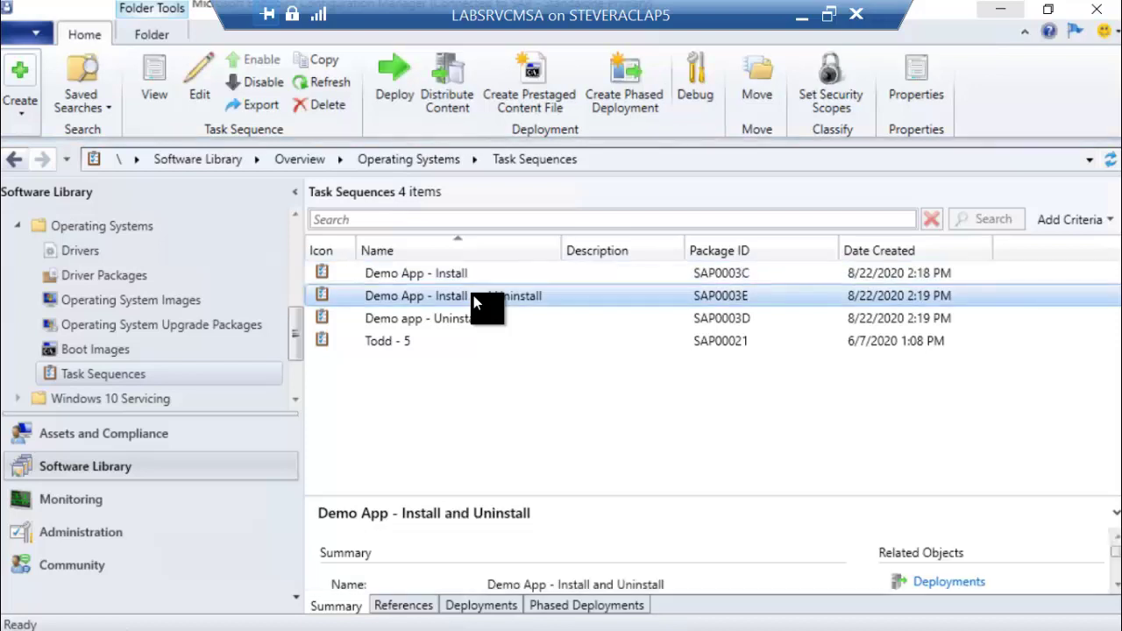
pyautogui.rightClick(473, 296)
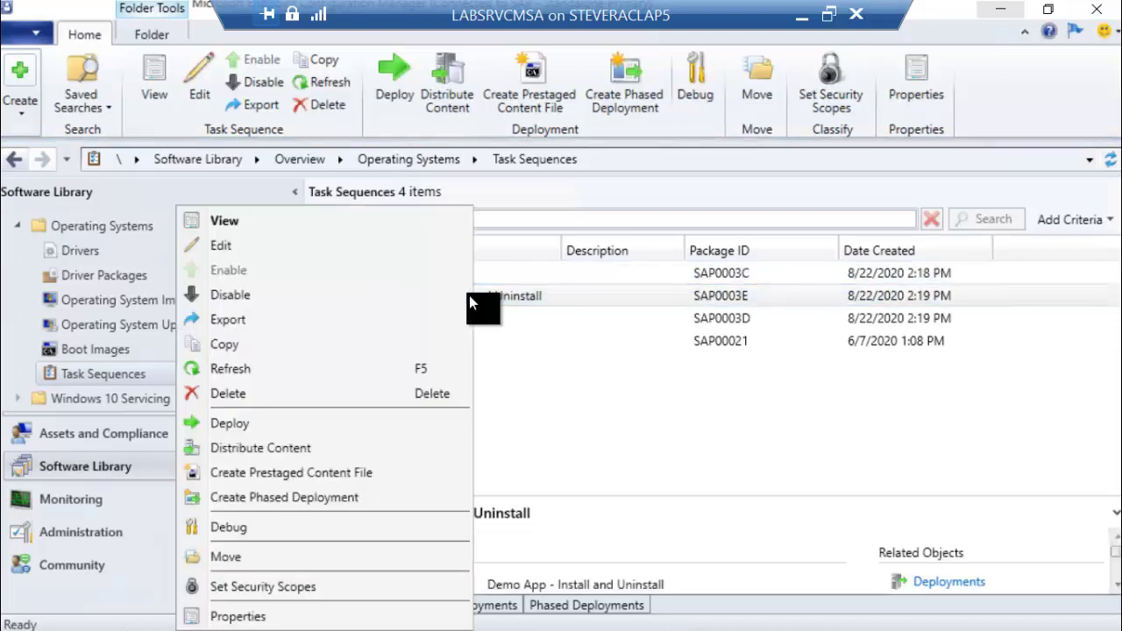
pyautogui.click(307, 251)
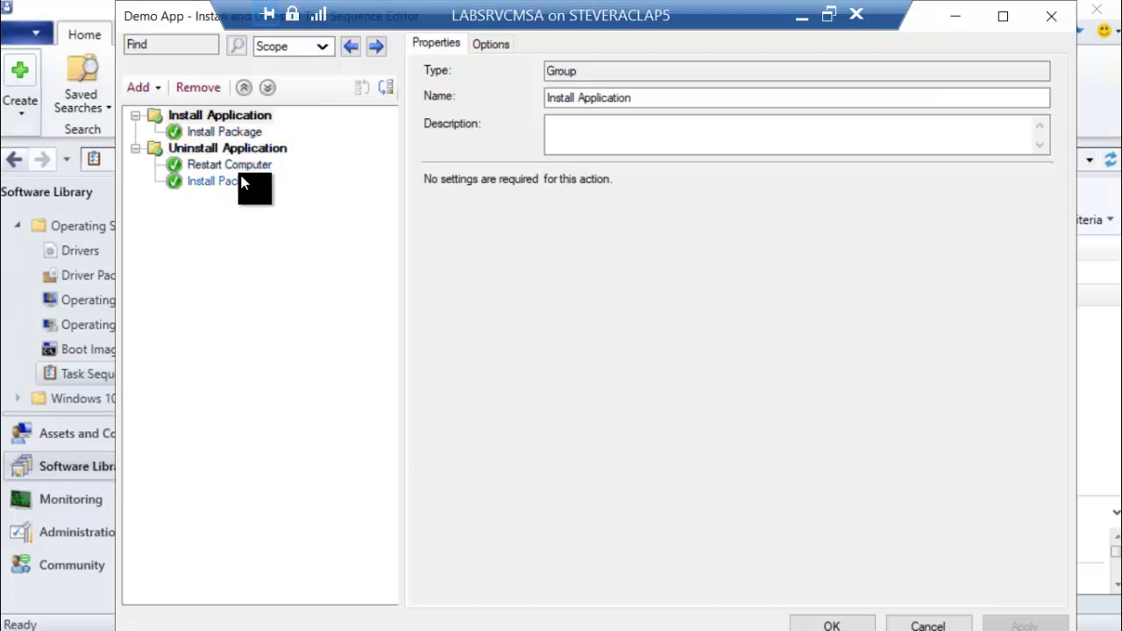
pyautogui.click(243, 115)
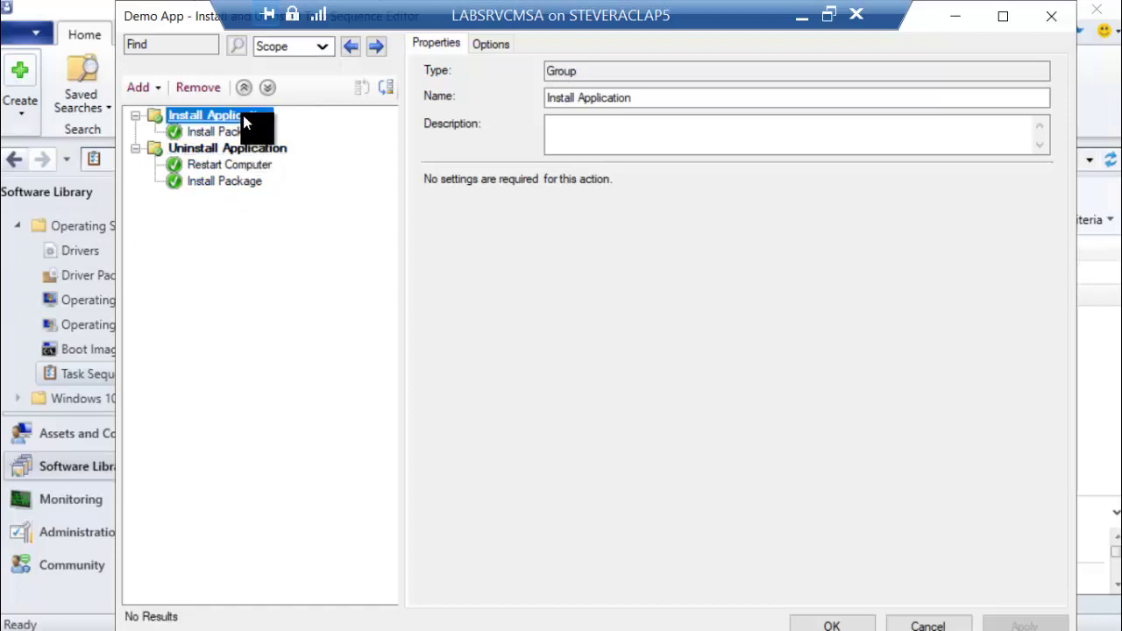
pyautogui.click(491, 44)
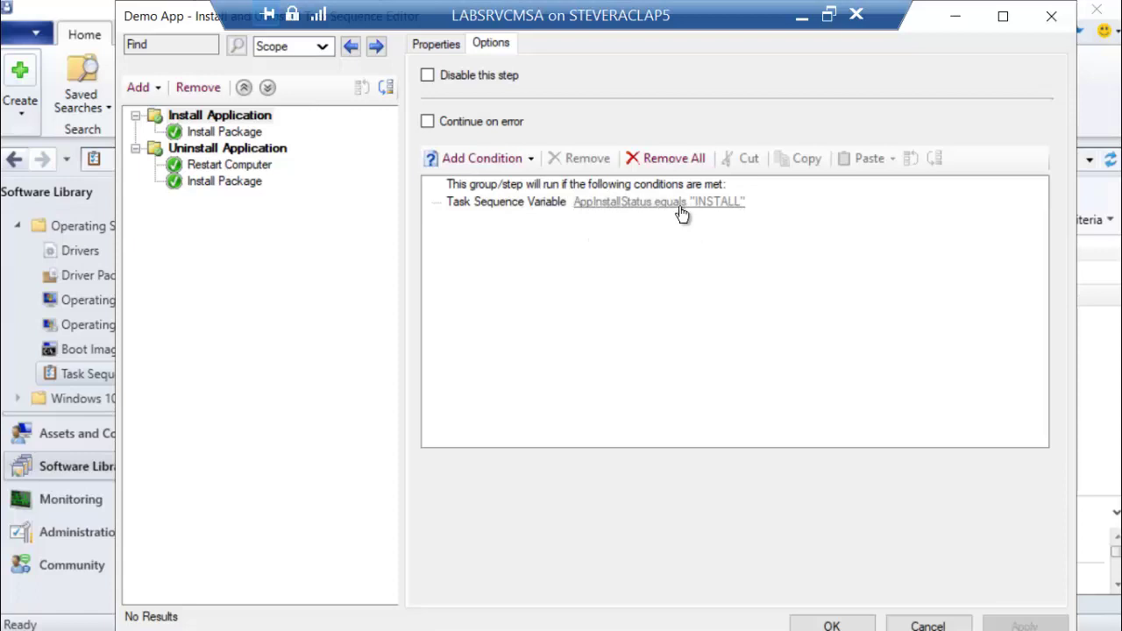
pyautogui.click(273, 151)
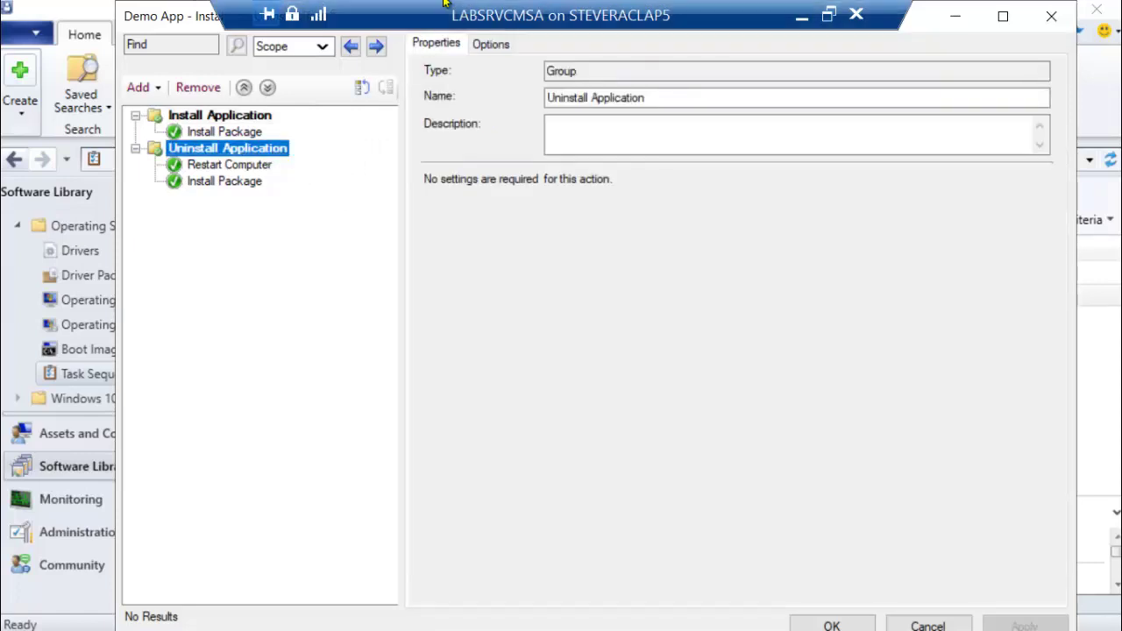
pyautogui.click(494, 49)
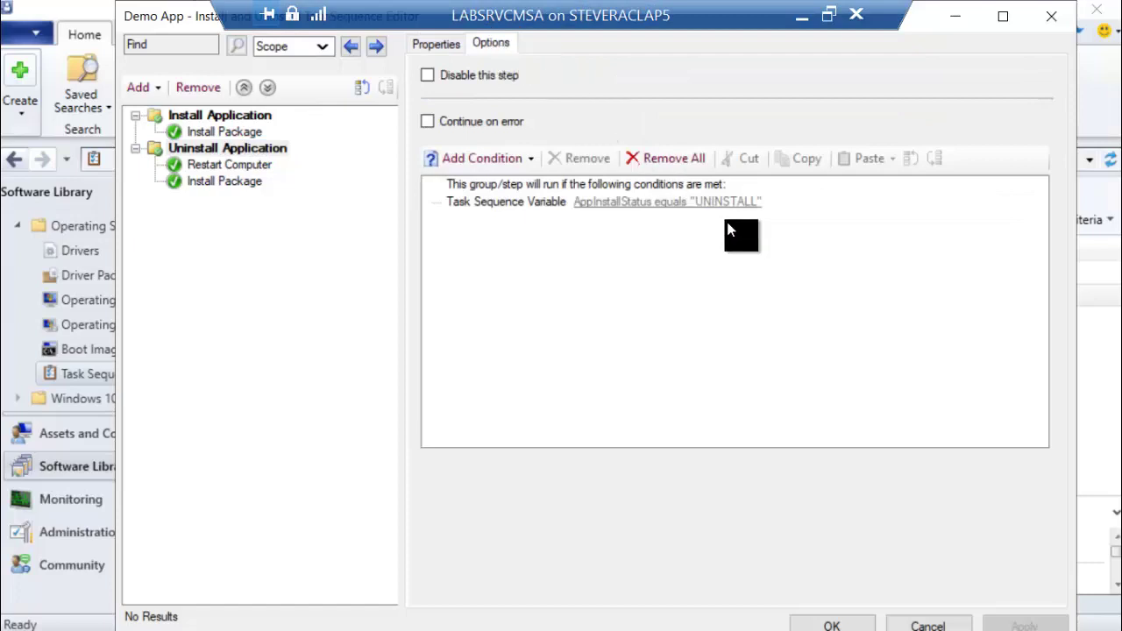
pyautogui.click(1050, 21)
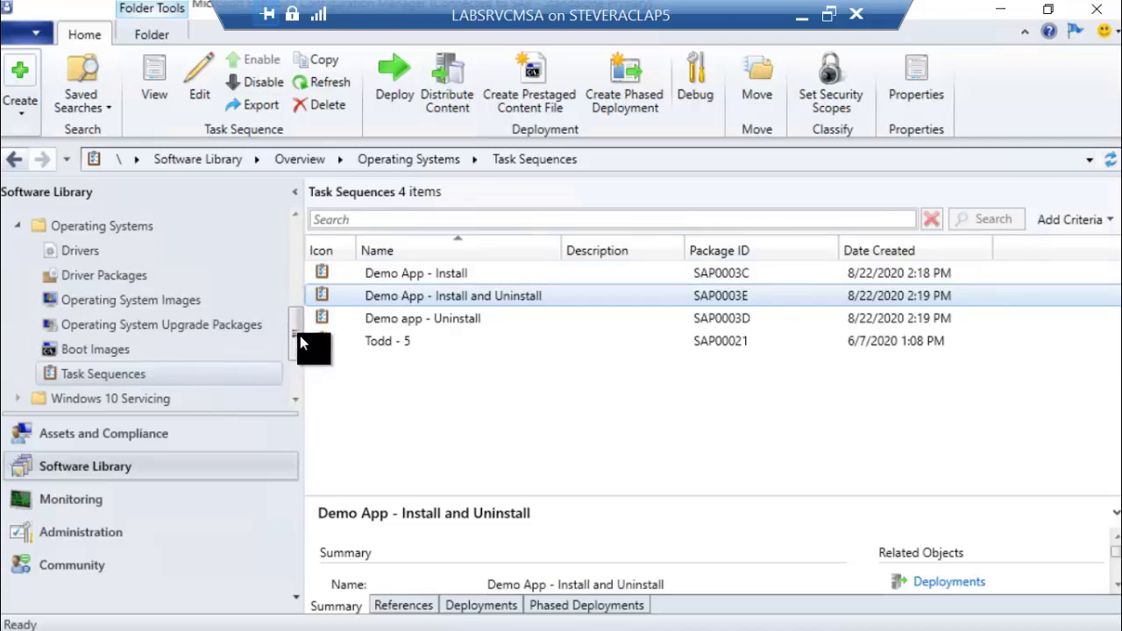
# Start a new application in the Applications list, choosing to specify its details manually
pyautogui.moveTo(299, 337); pyautogui.dragTo(299, 184)
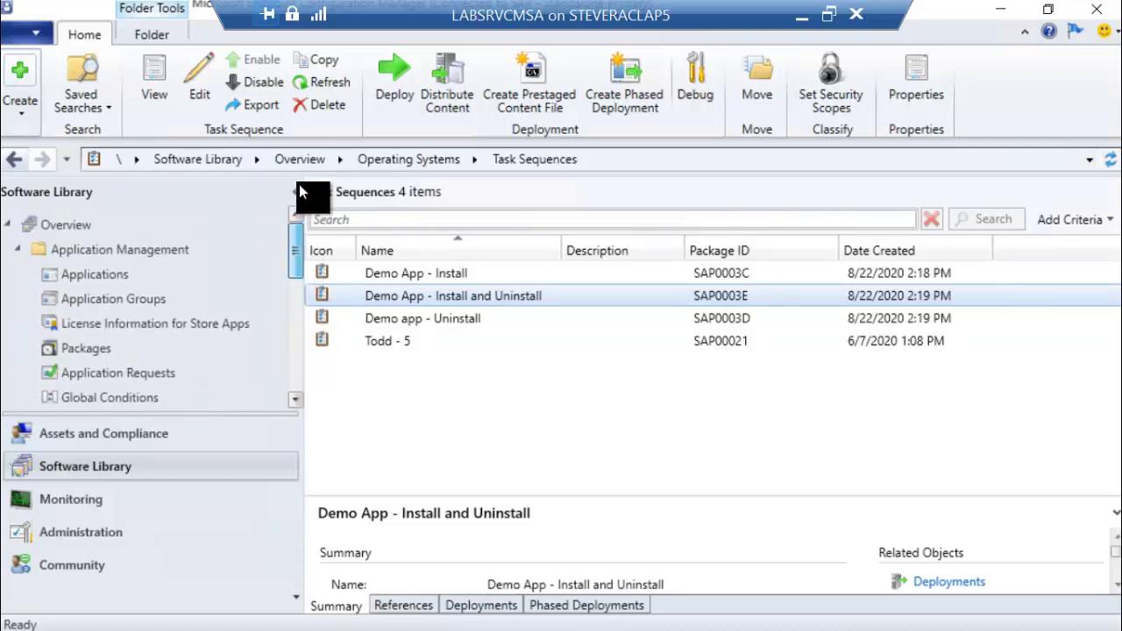
pyautogui.click(89, 275)
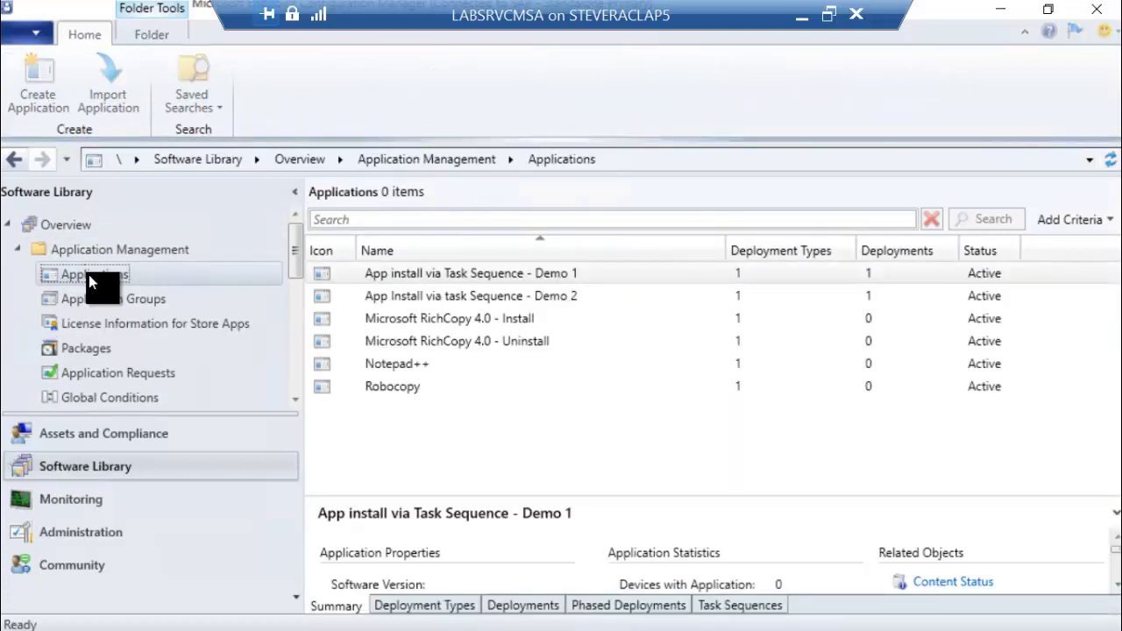
pyautogui.rightClick(89, 274)
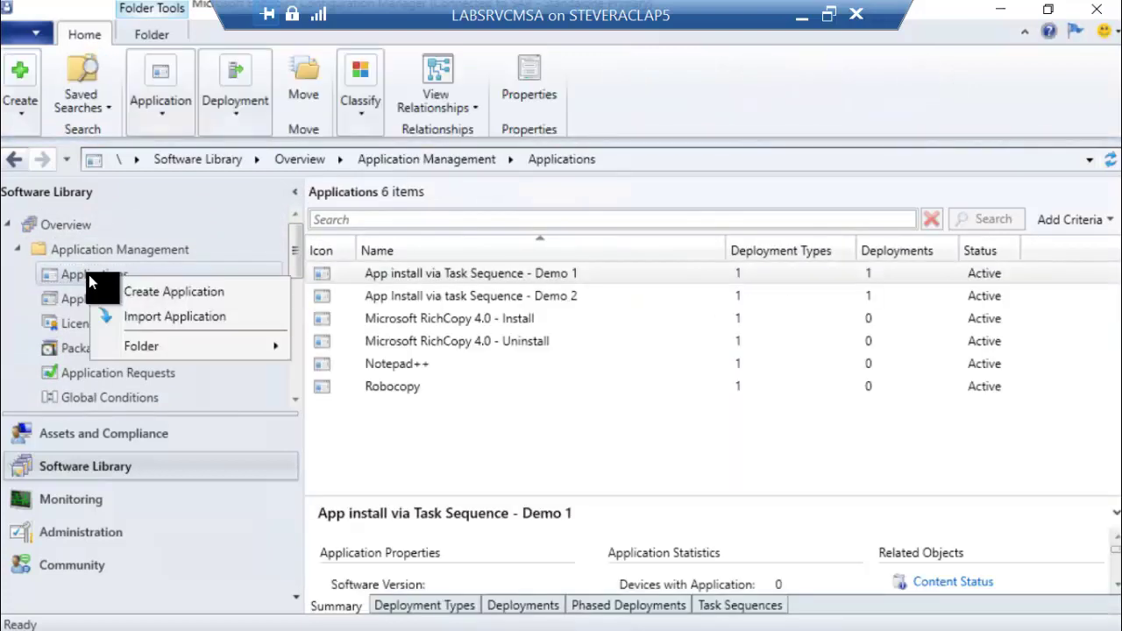
pyautogui.click(156, 292)
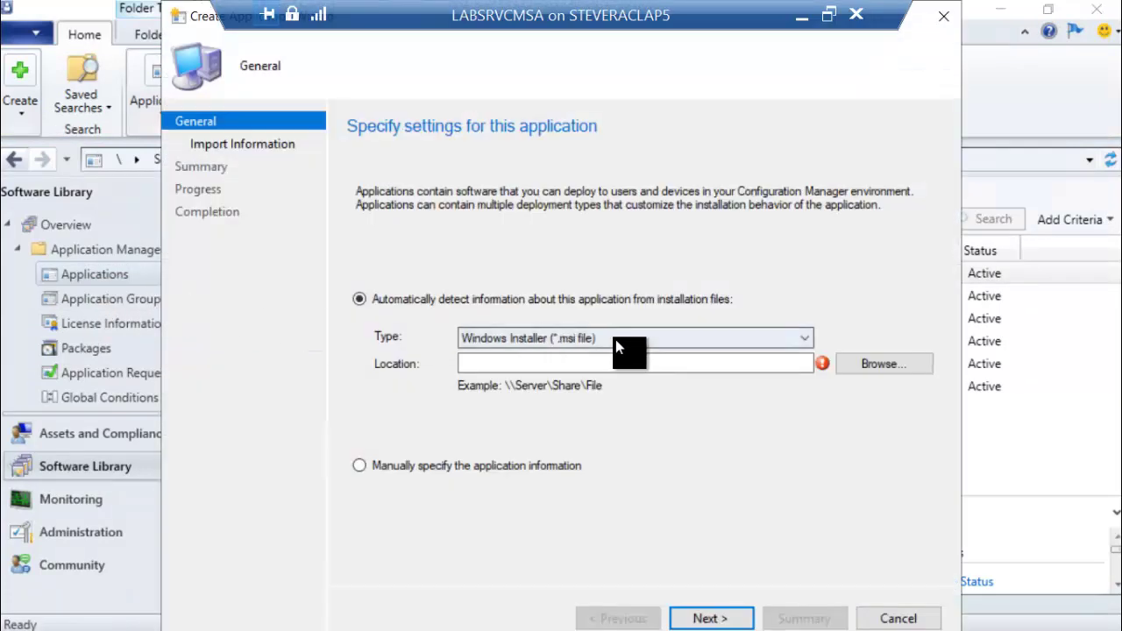
pyautogui.click(622, 342)
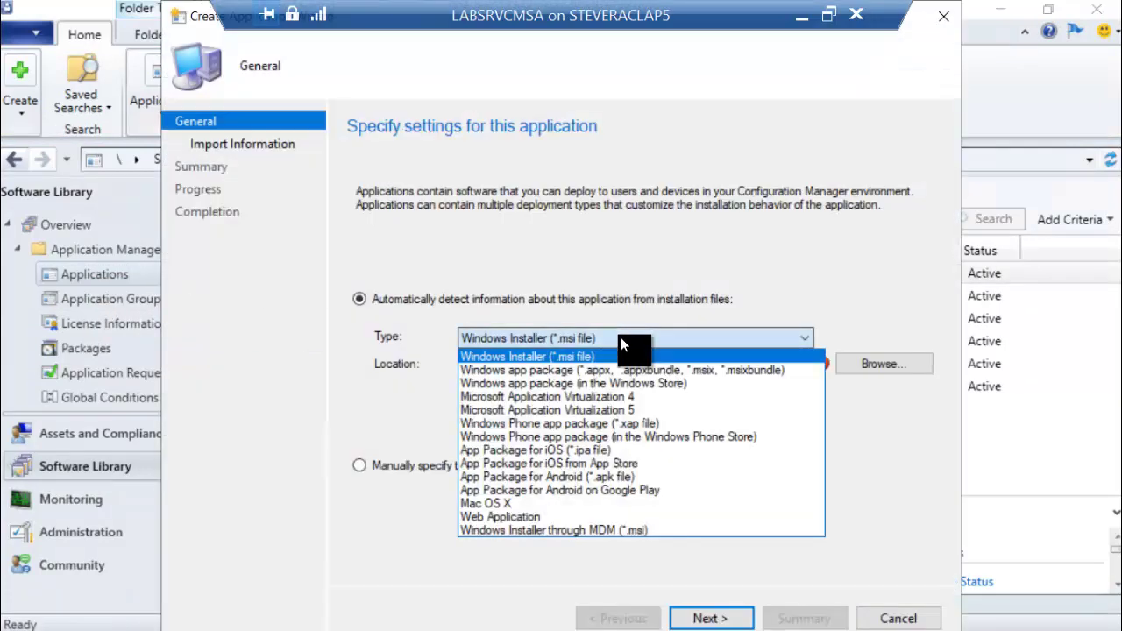
pyautogui.click(620, 347)
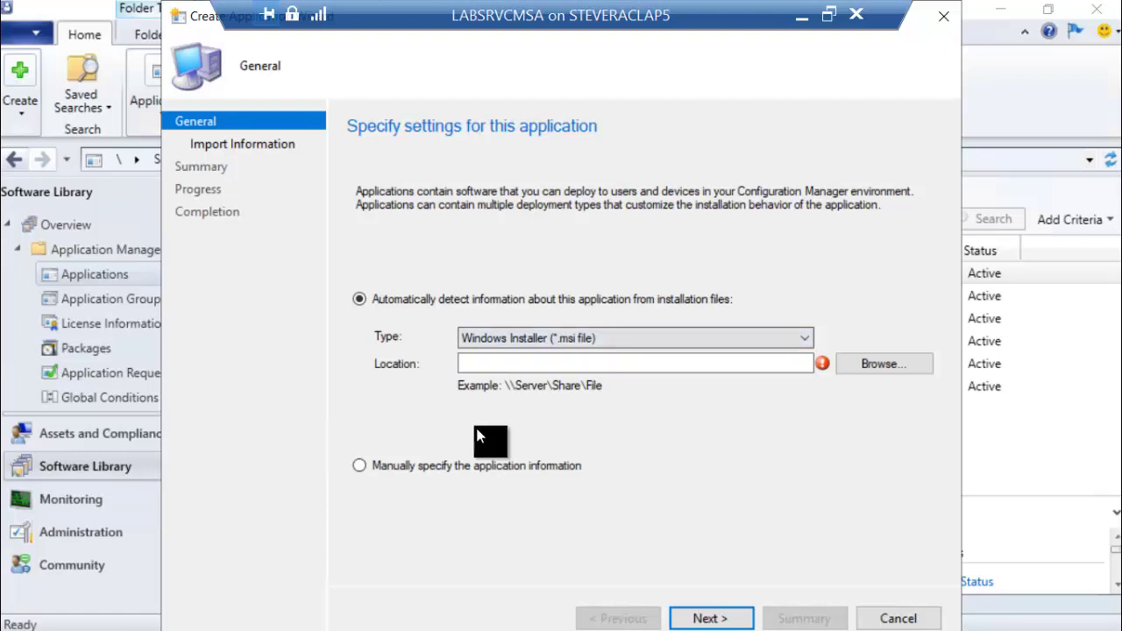
pyautogui.click(492, 467)
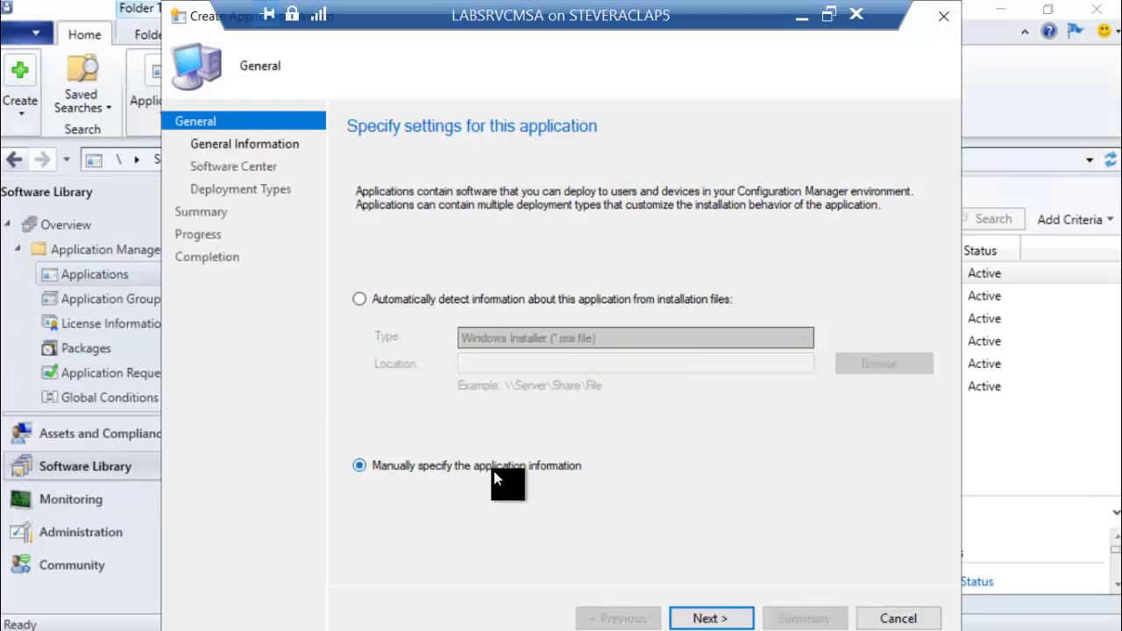
pyautogui.click(712, 618)
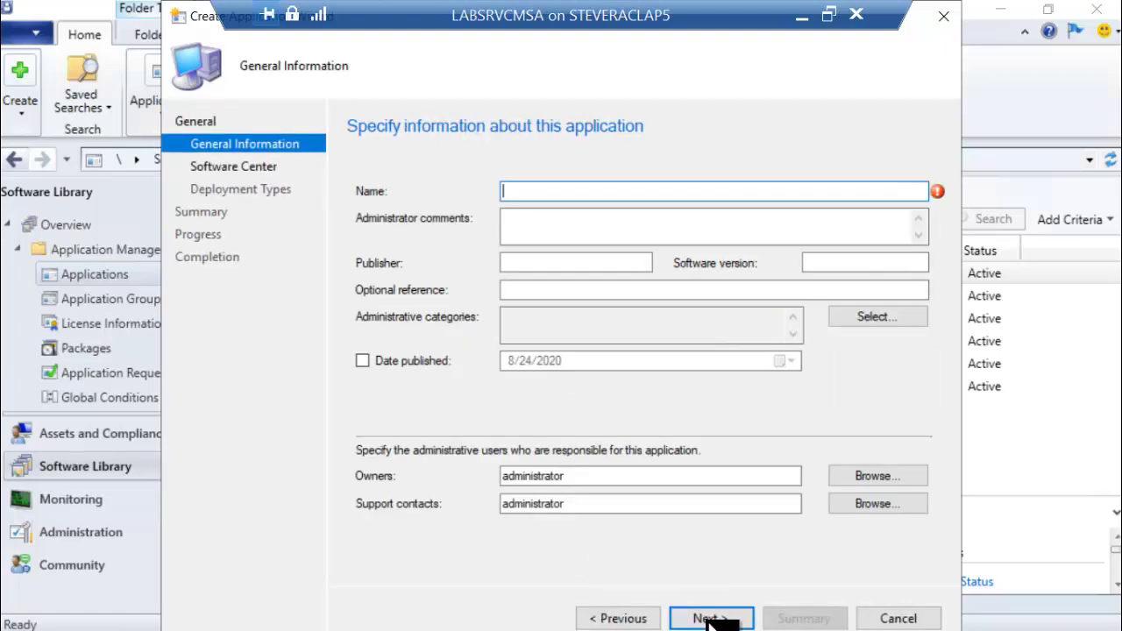
# Name the application SD and start adding a deployment type on the Deployment Types page
pyautogui.write('SD')
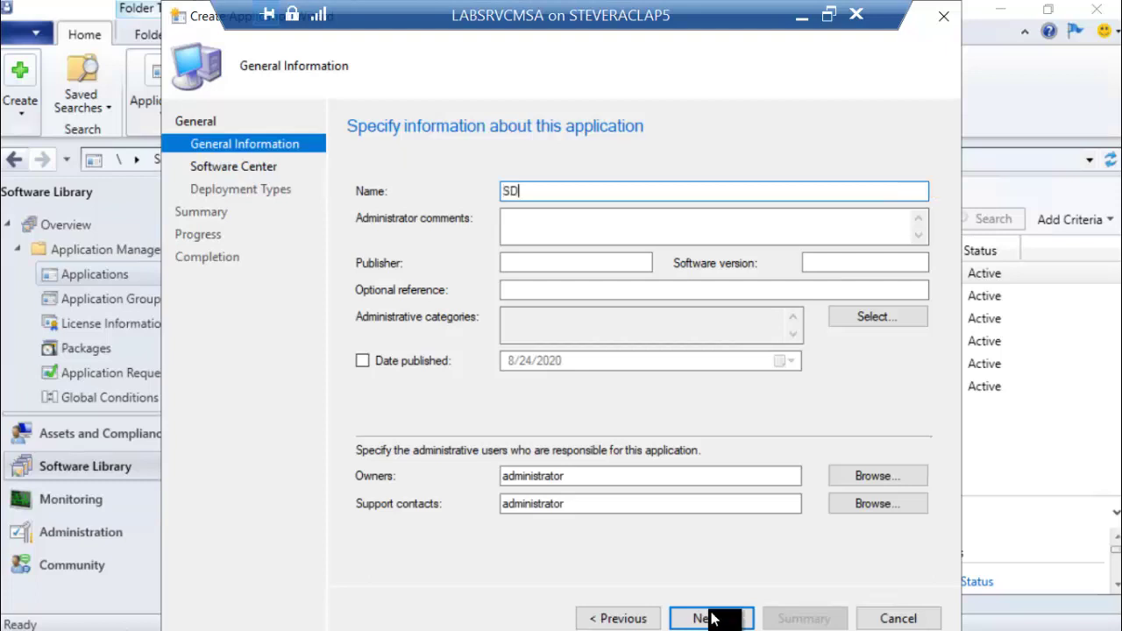
pyautogui.click(710, 618)
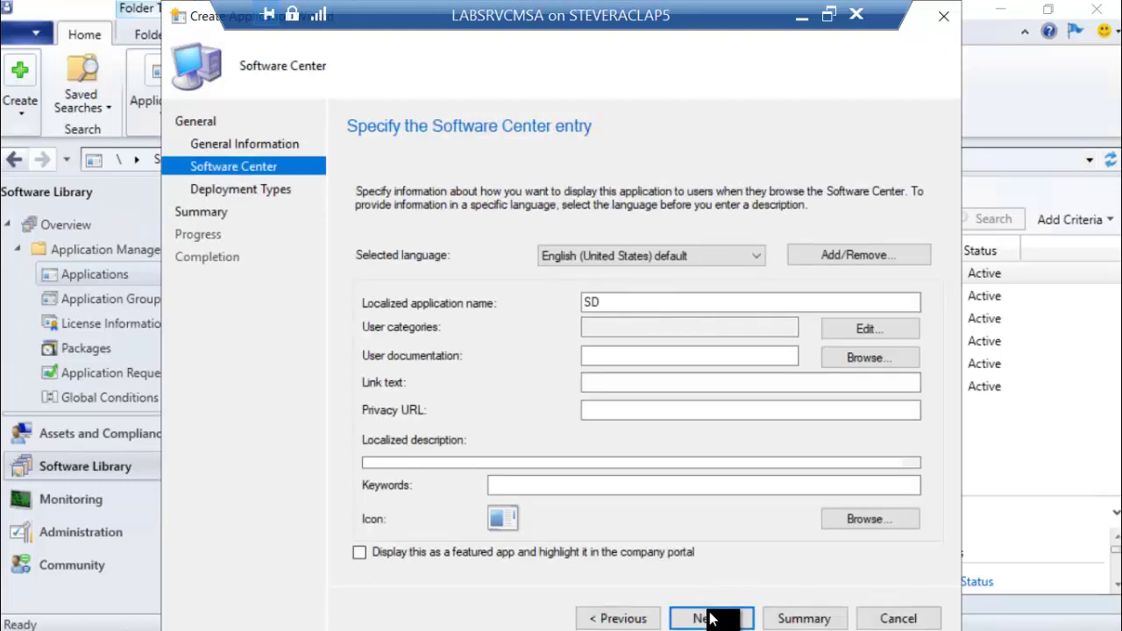
pyautogui.click(710, 618)
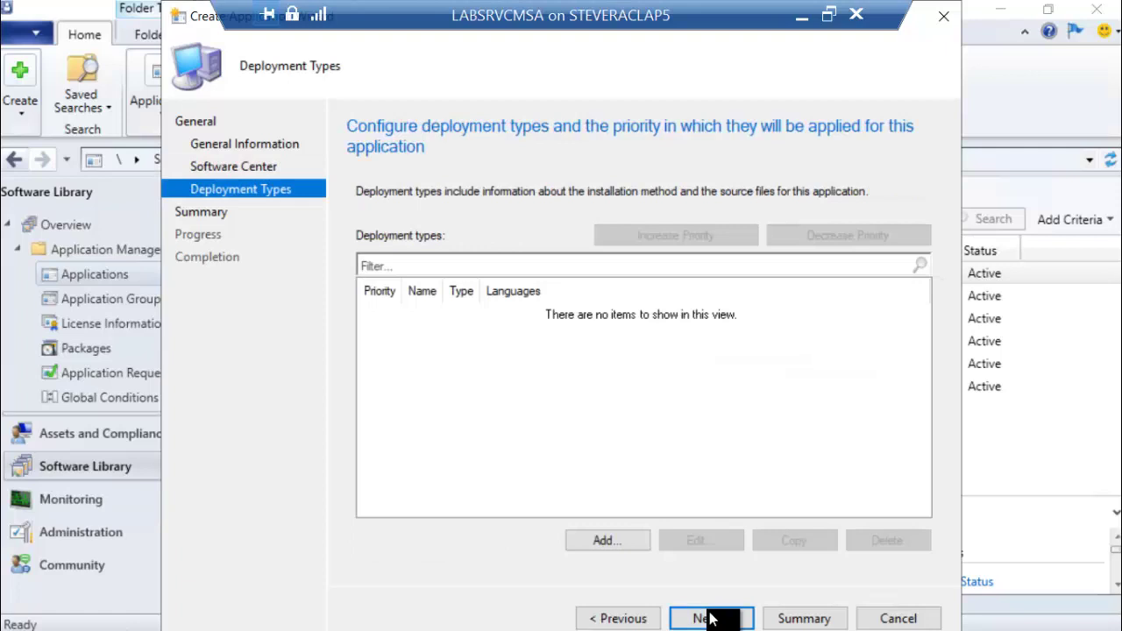
pyautogui.click(620, 544)
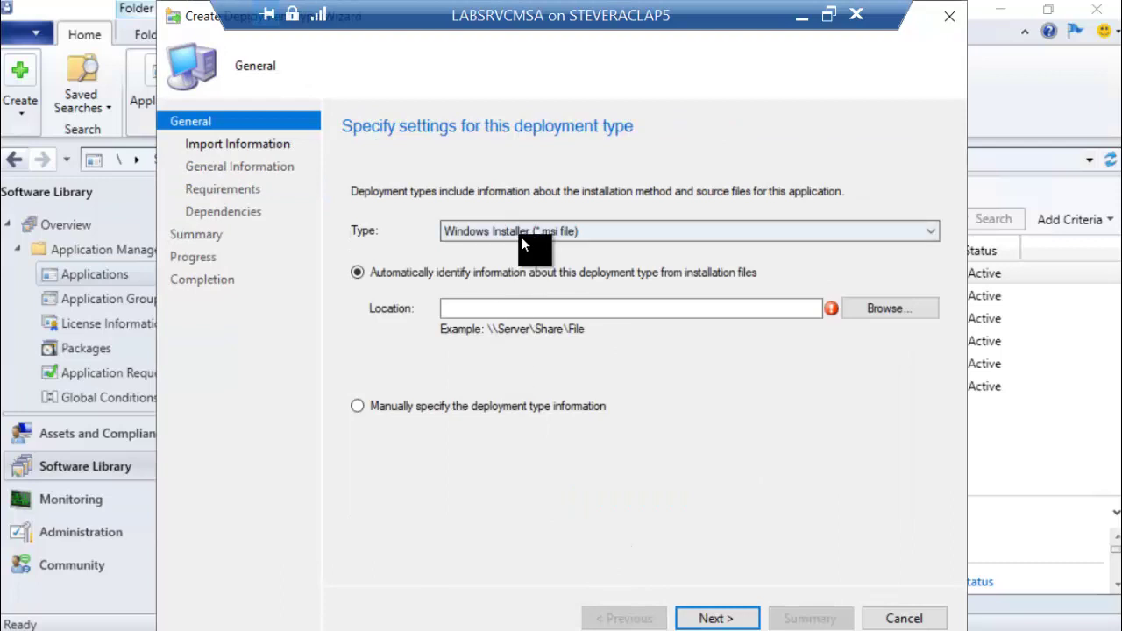
# Choose Task Sequence as the deployment type and enter 'dsfasfd' as its name
pyautogui.click(521, 237)
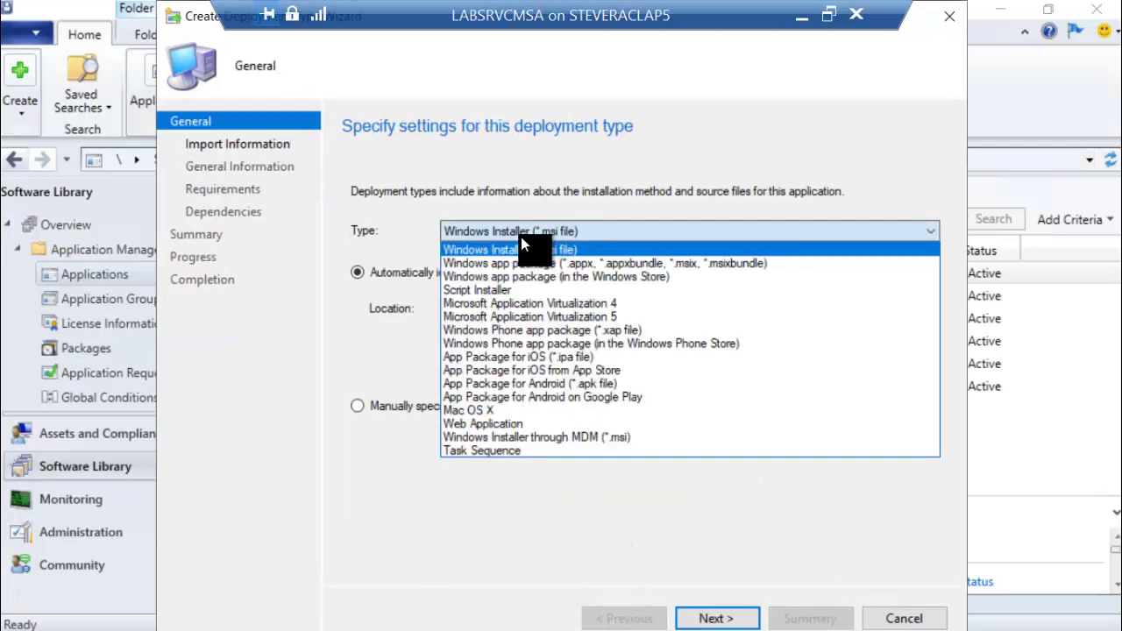
pyautogui.click(519, 451)
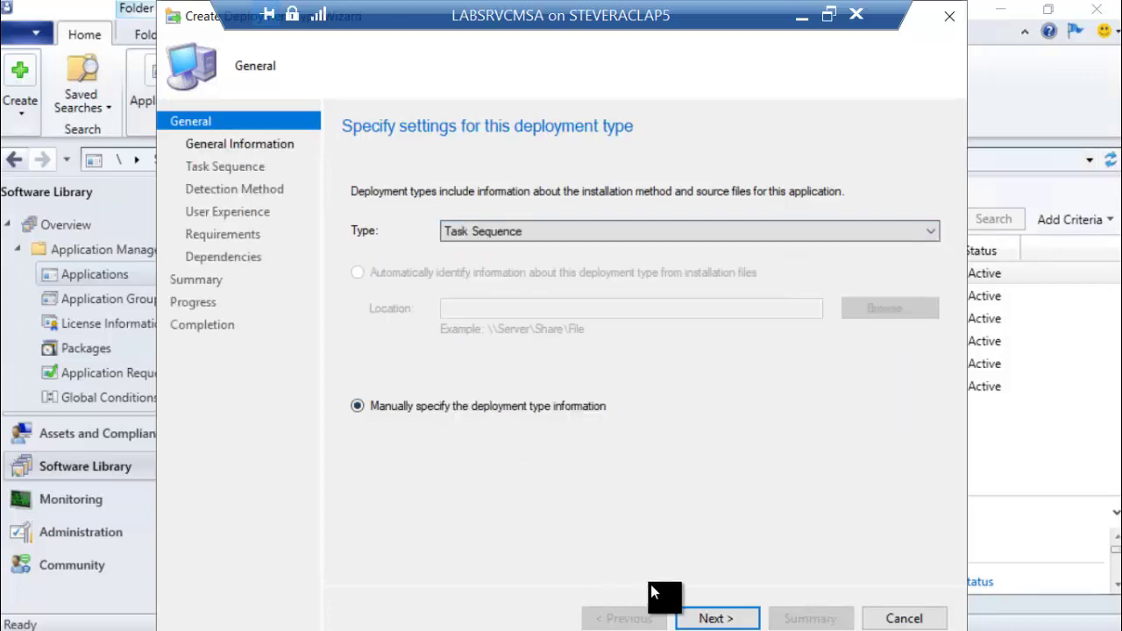
pyautogui.click(714, 619)
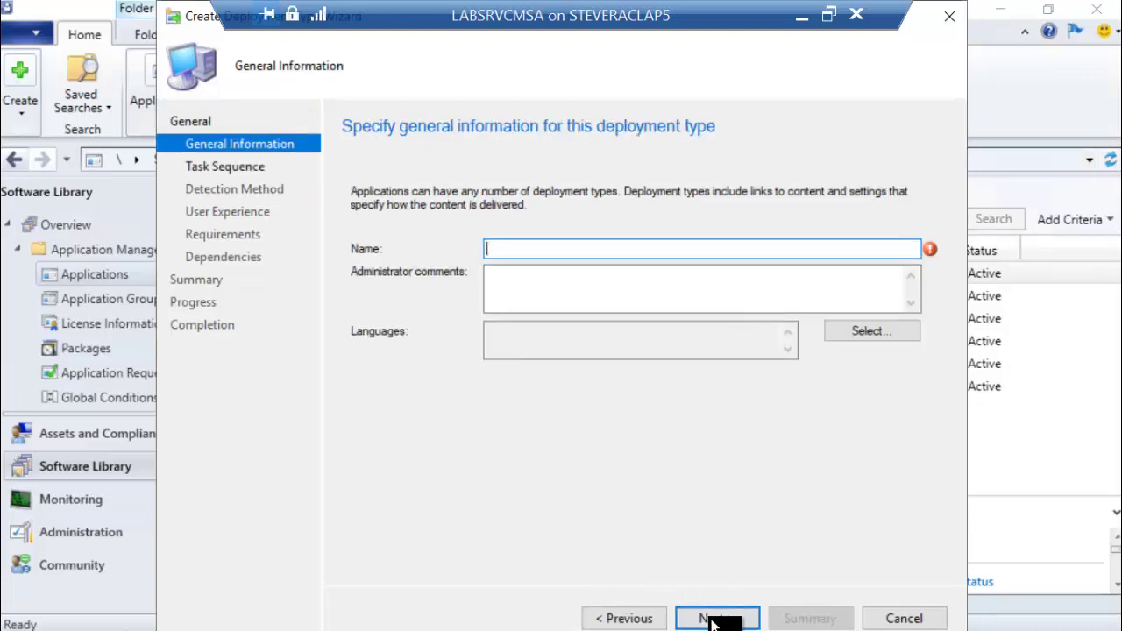
pyautogui.write('dsfasfd')
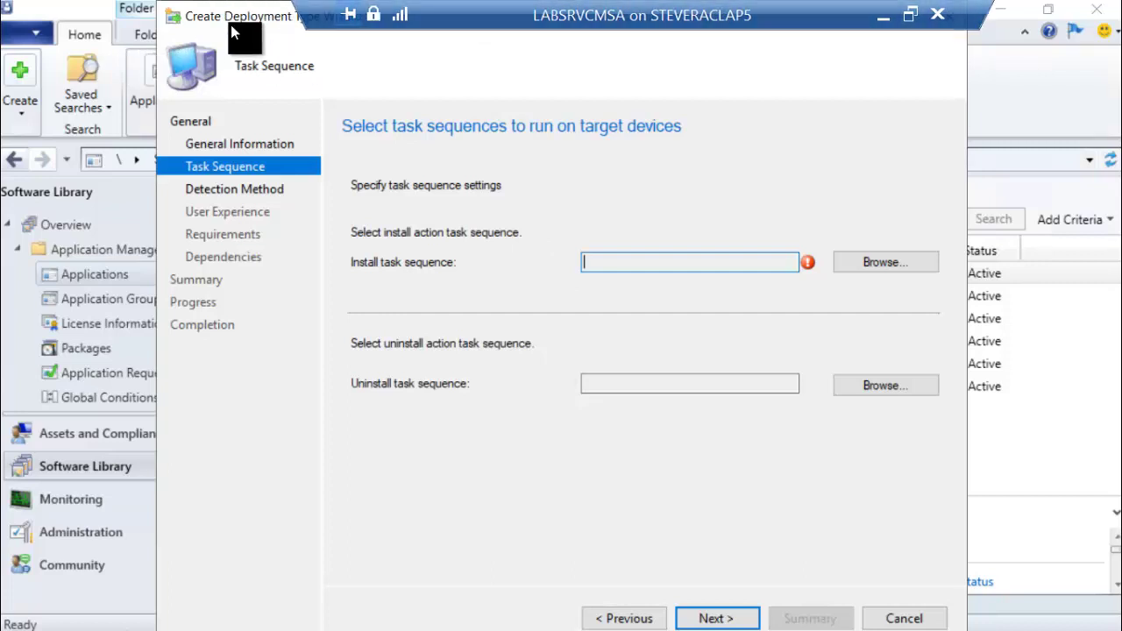
pyautogui.moveTo(256, 30); pyautogui.dragTo(690, 129)
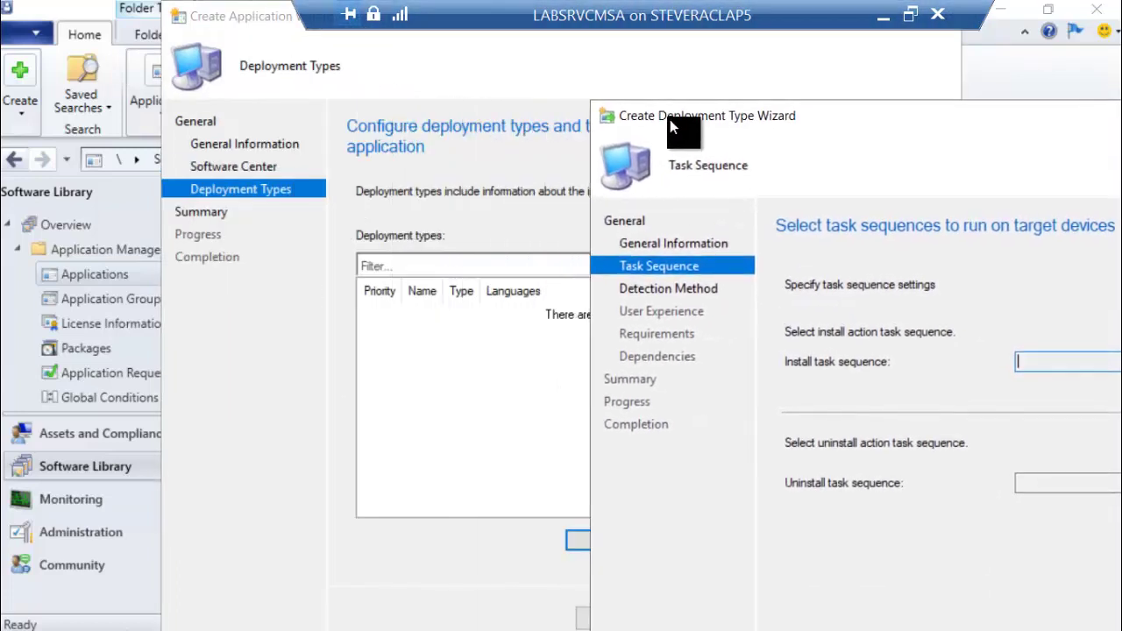
pyautogui.moveTo(759, 111); pyautogui.dragTo(427, 111)
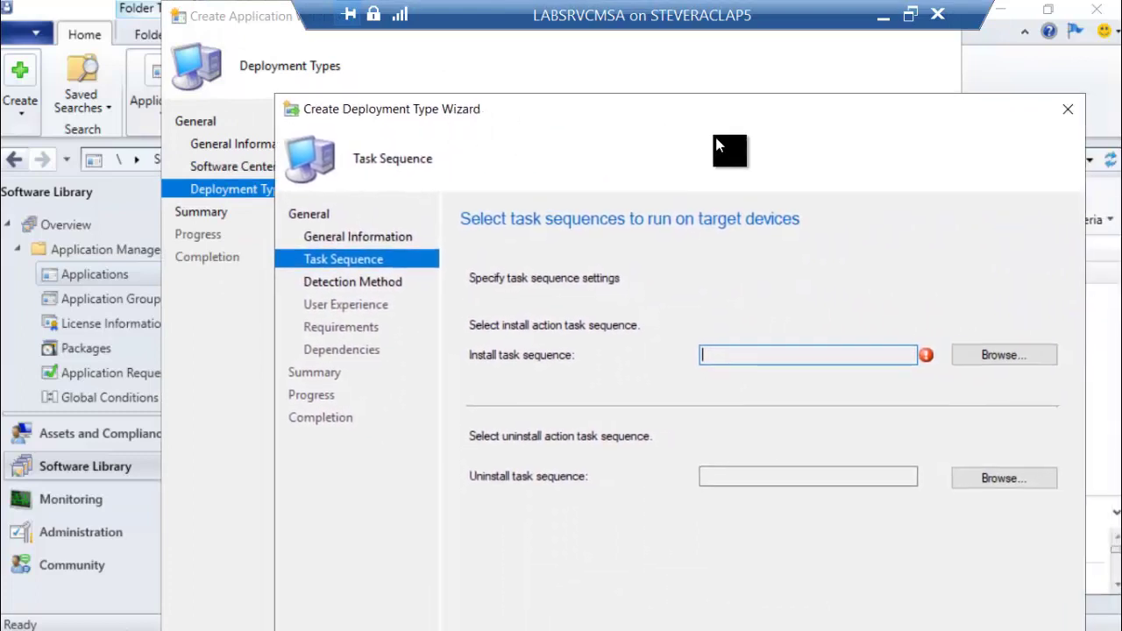
# Discard the deployment type wizard and cancel the SD application, confirming Yes both times
pyautogui.click(1068, 111)
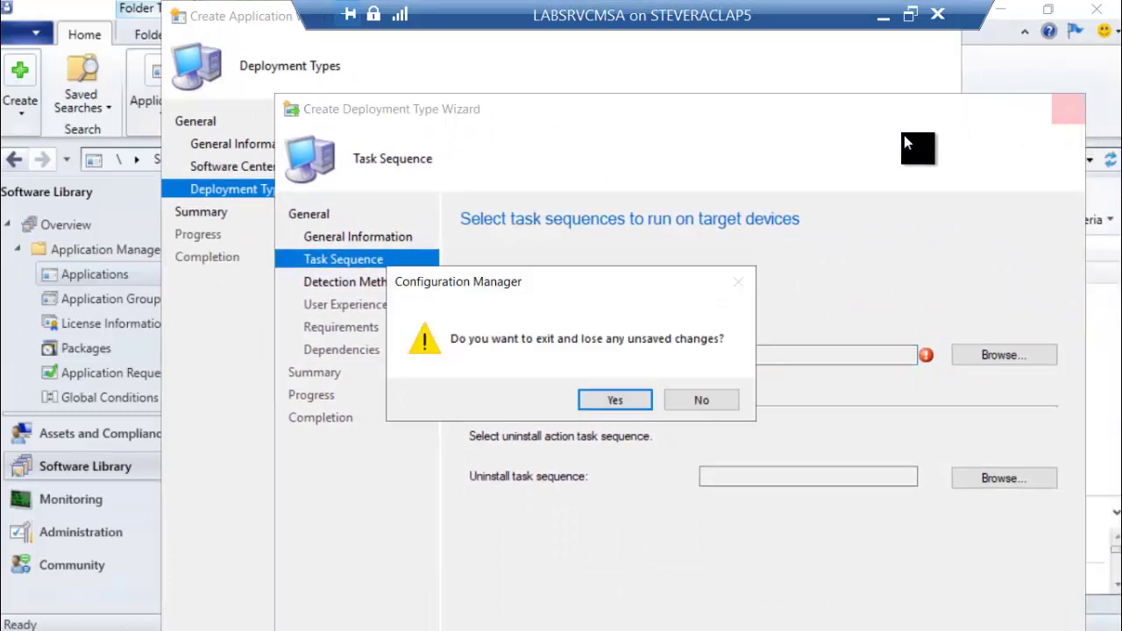
pyautogui.click(627, 401)
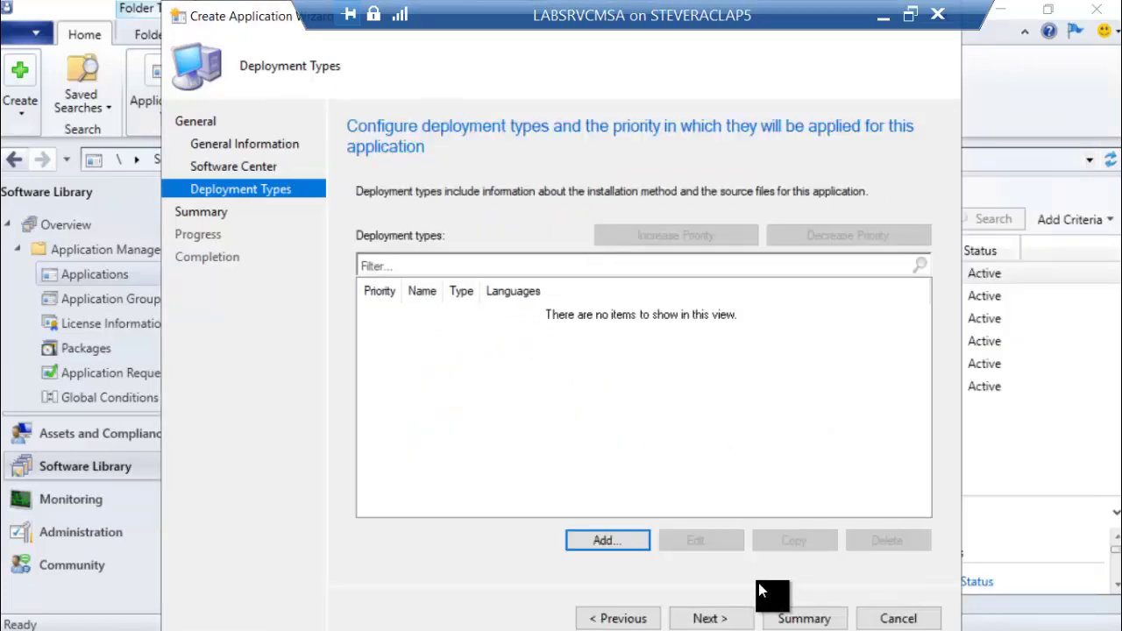
pyautogui.click(896, 621)
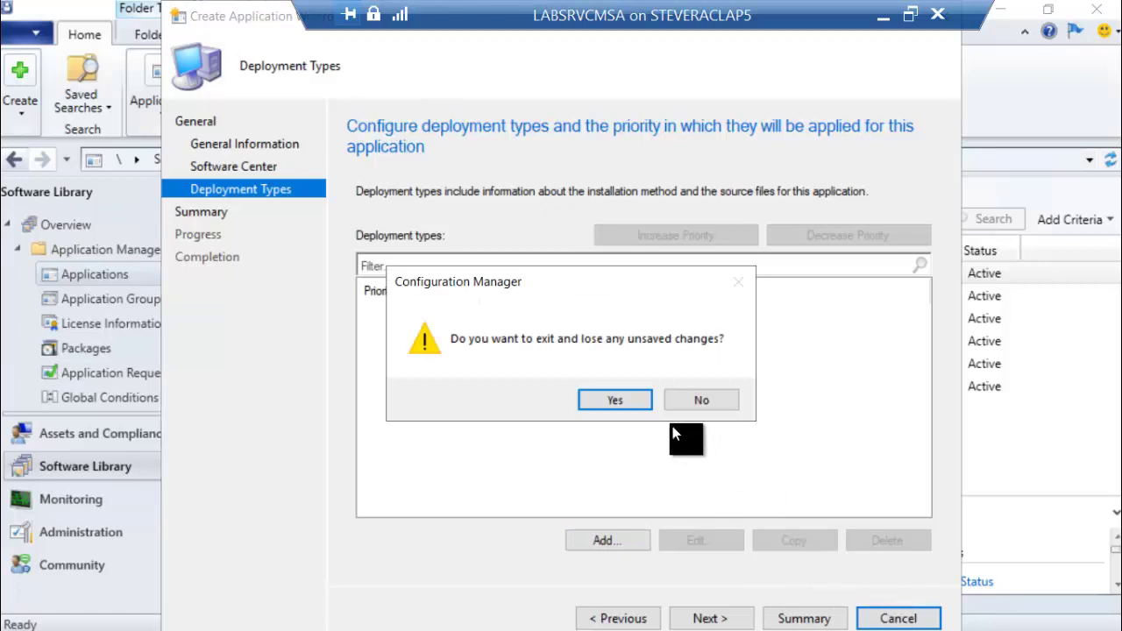
pyautogui.click(633, 401)
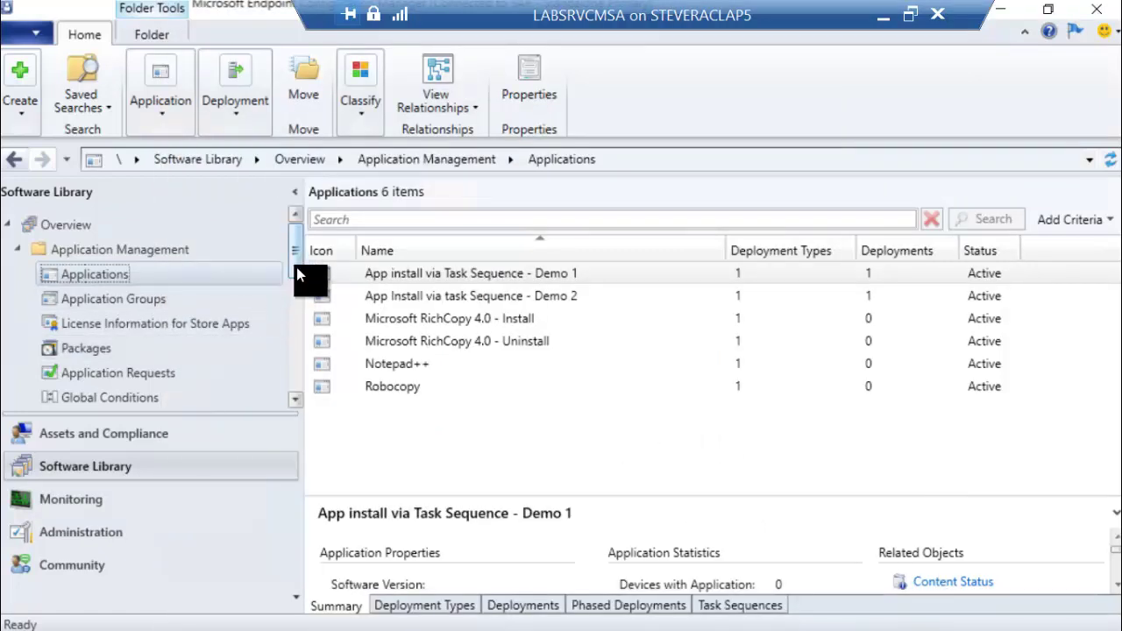
pyautogui.moveTo(297, 260); pyautogui.dragTo(299, 343)
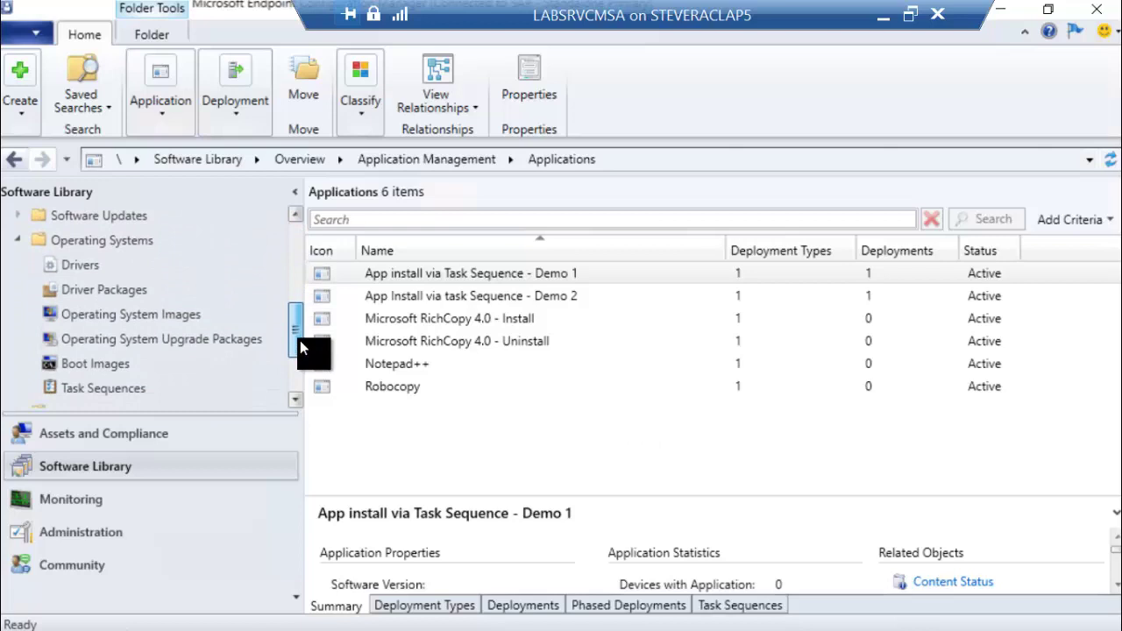
pyautogui.click(164, 386)
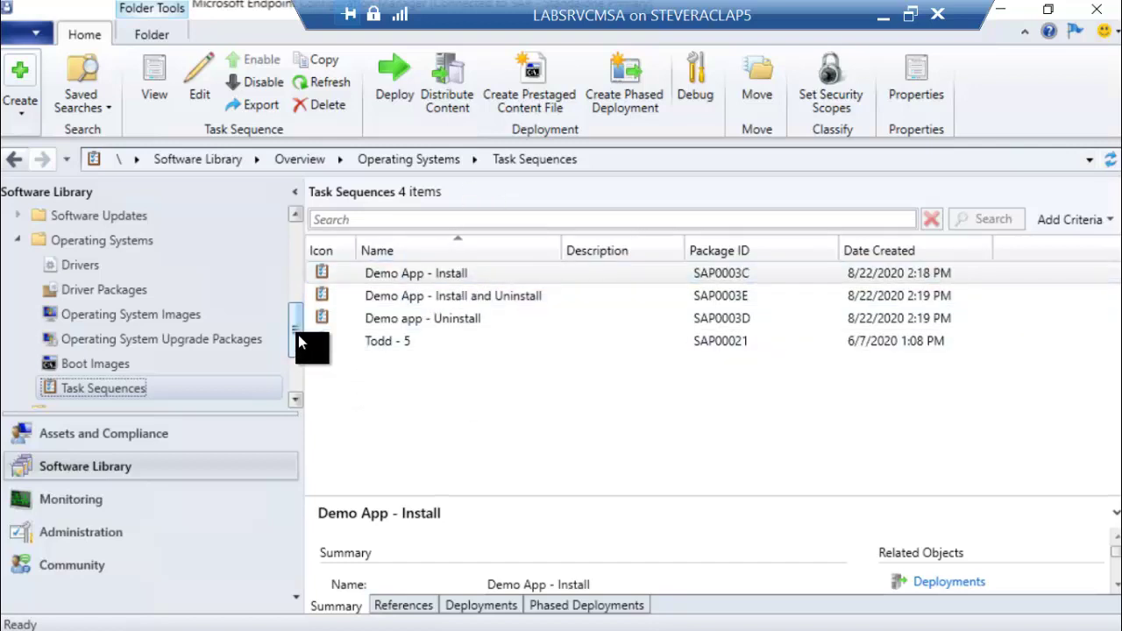
pyautogui.moveTo(298, 335); pyautogui.dragTo(292, 242)
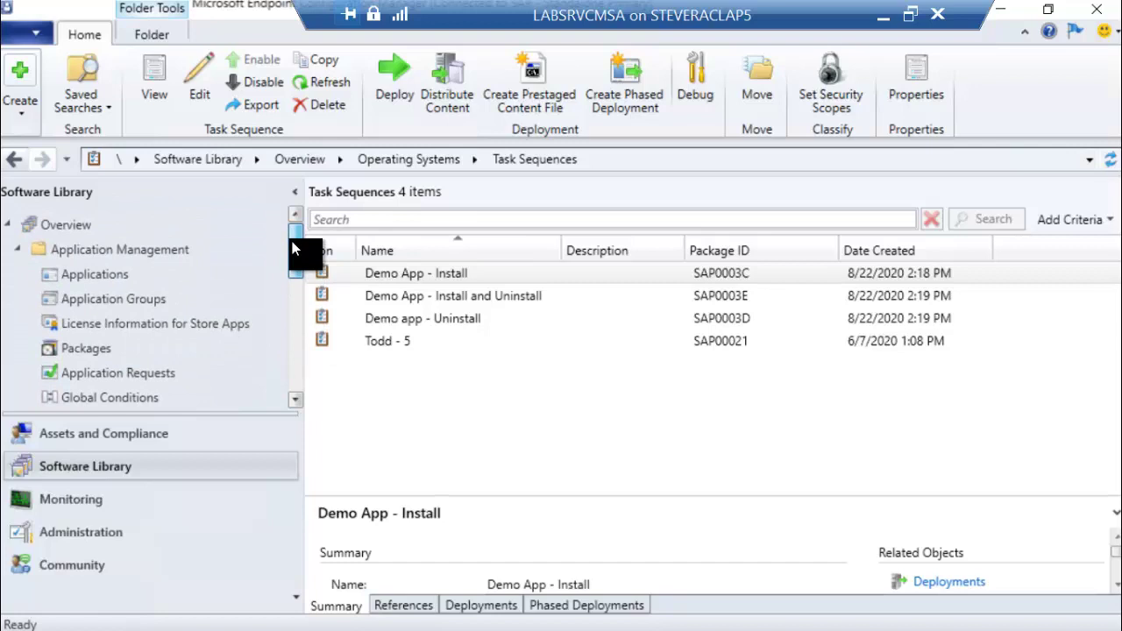
pyautogui.click(116, 279)
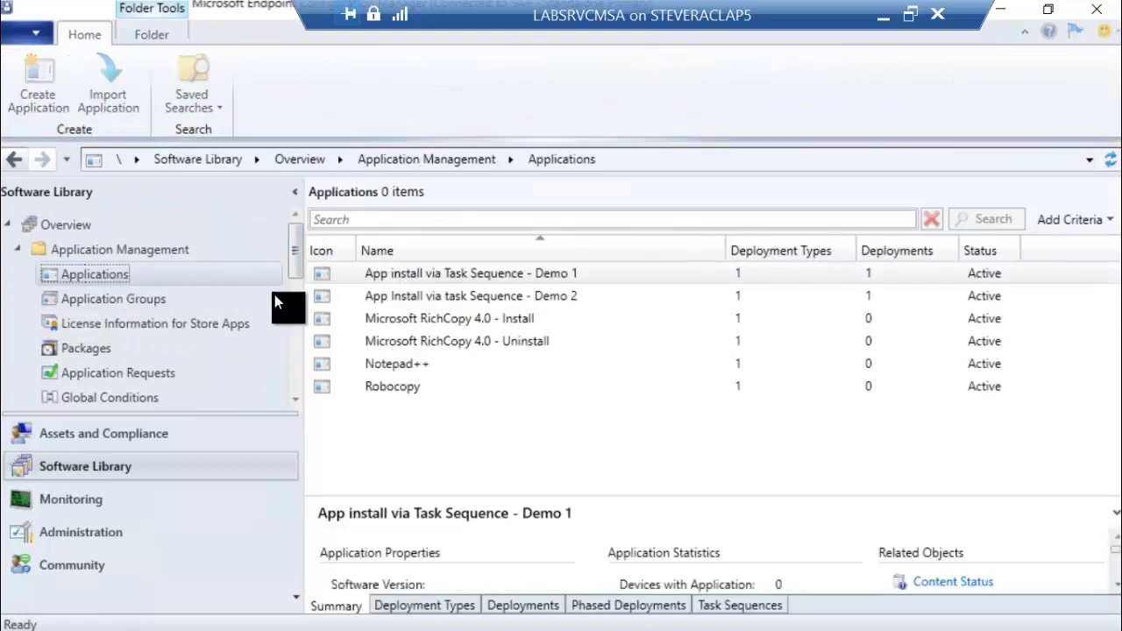
# Select App install via Task Sequence - Demo 1 and open its deployment type's properties
pyautogui.rightClick(458, 275)
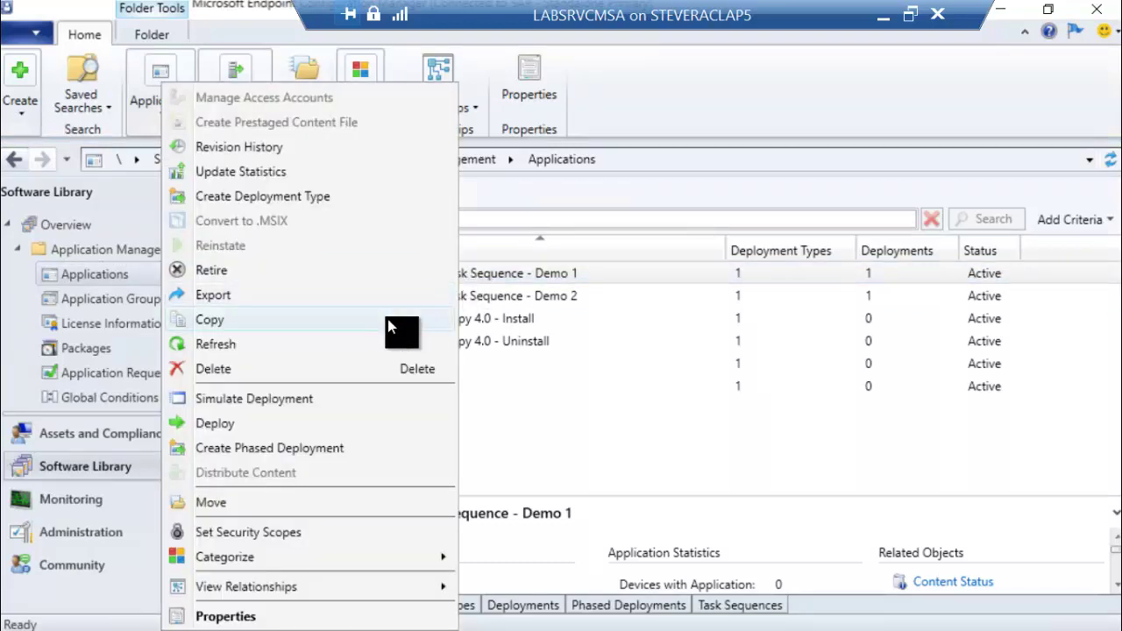
pyautogui.click(596, 467)
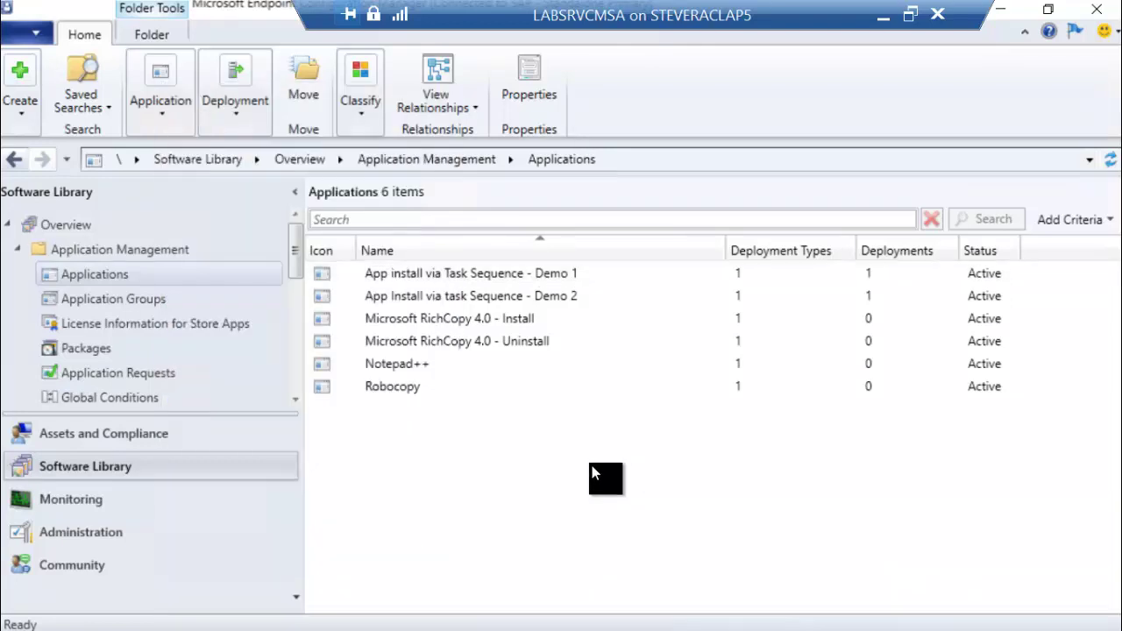
pyautogui.click(501, 267)
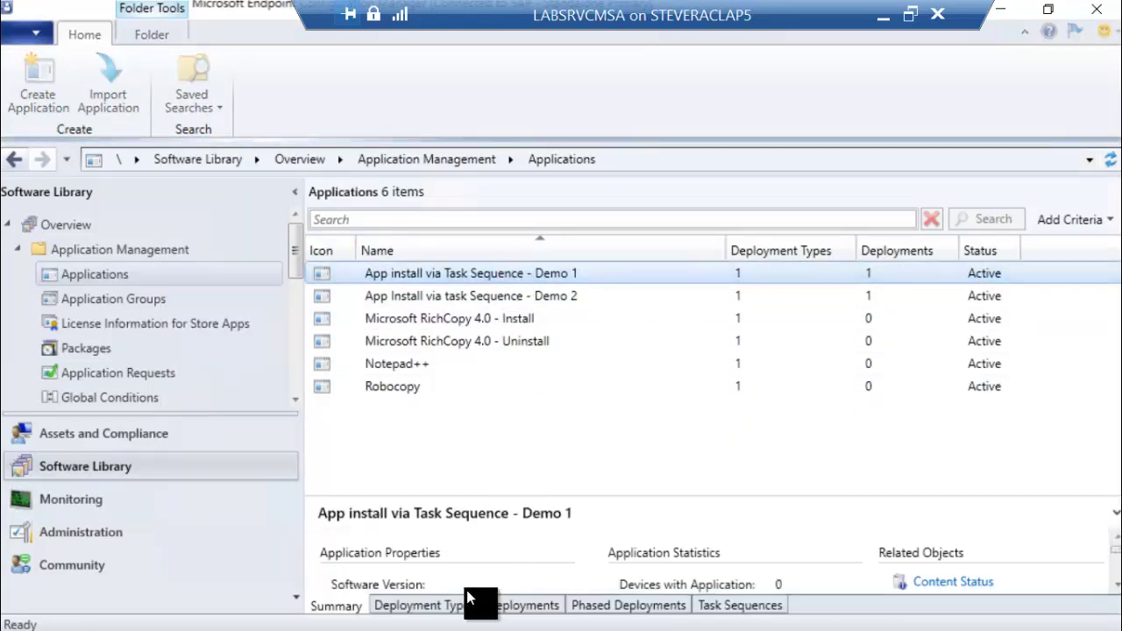
pyautogui.click(444, 606)
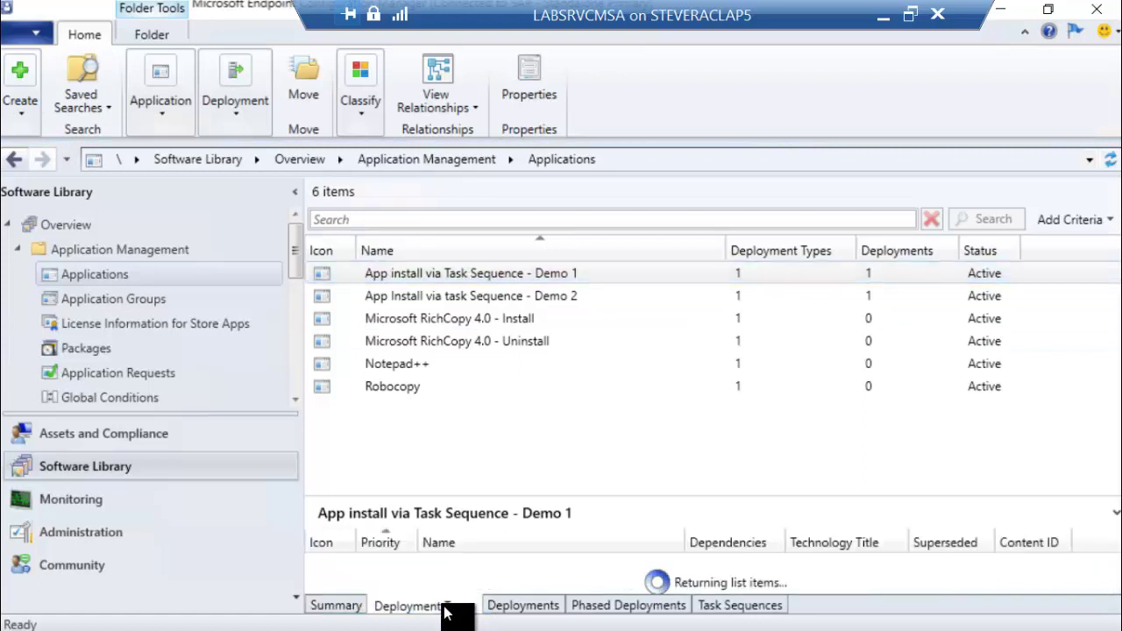
pyautogui.click(464, 564)
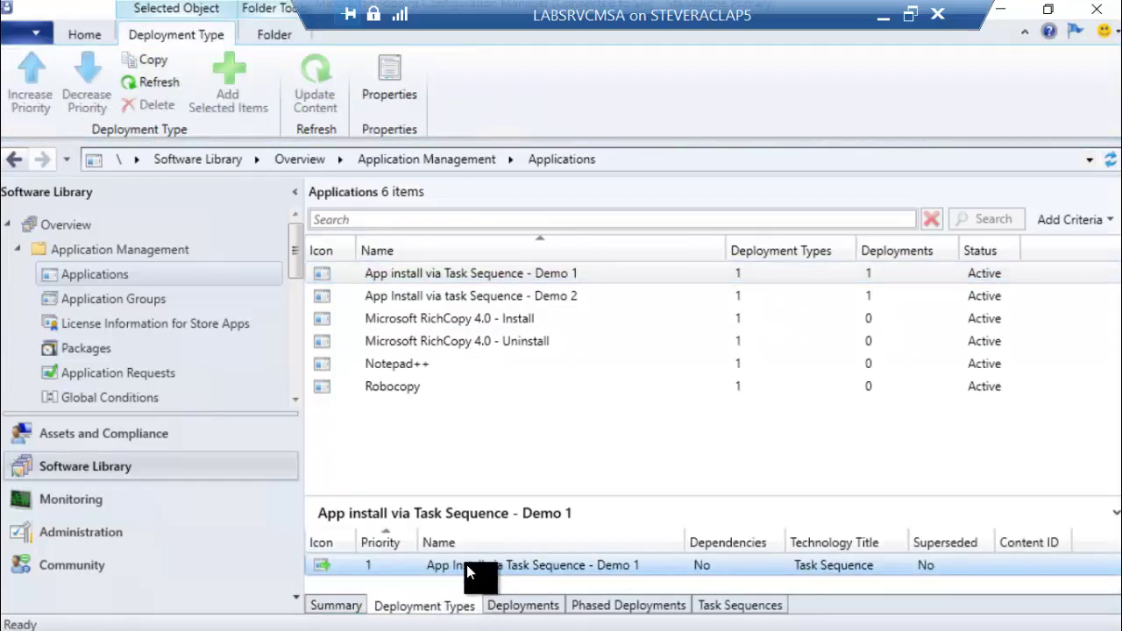
pyautogui.doubleClick(467, 565)
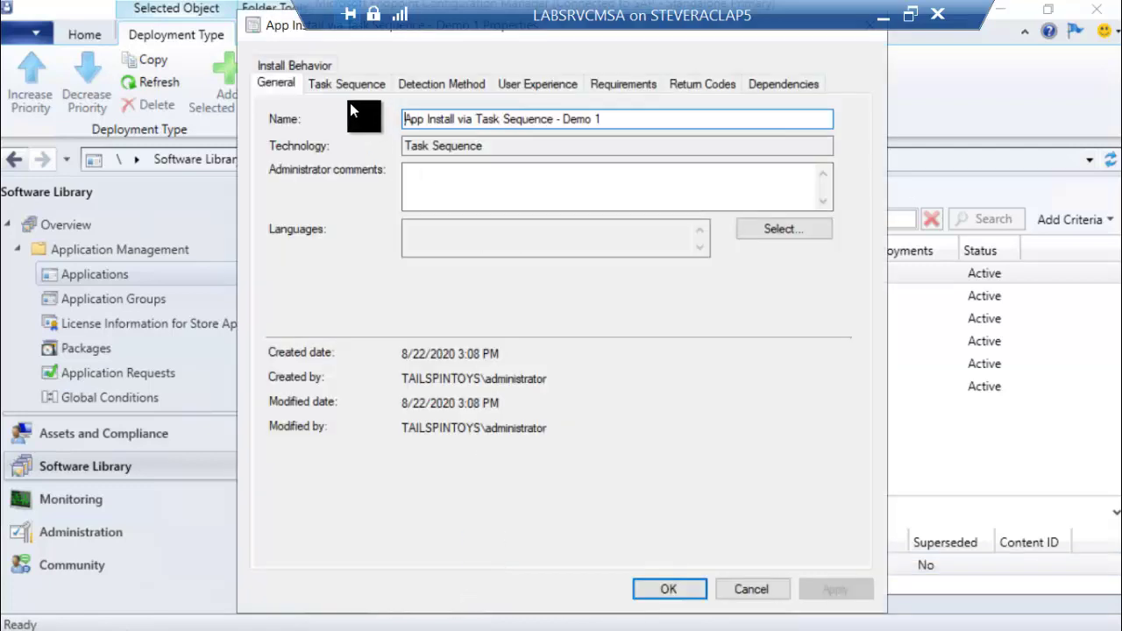
# Review the Task Sequence, Detection, User Experience, Requirements, Return Codes and Dependencies tabs, then cancel
pyautogui.click(351, 87)
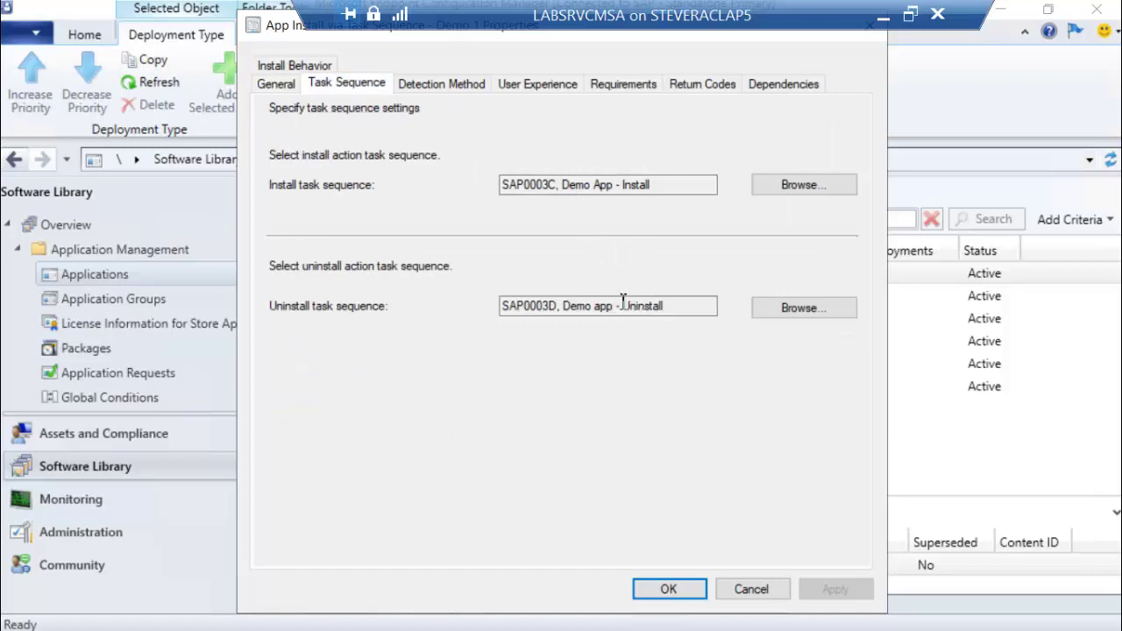
pyautogui.click(438, 84)
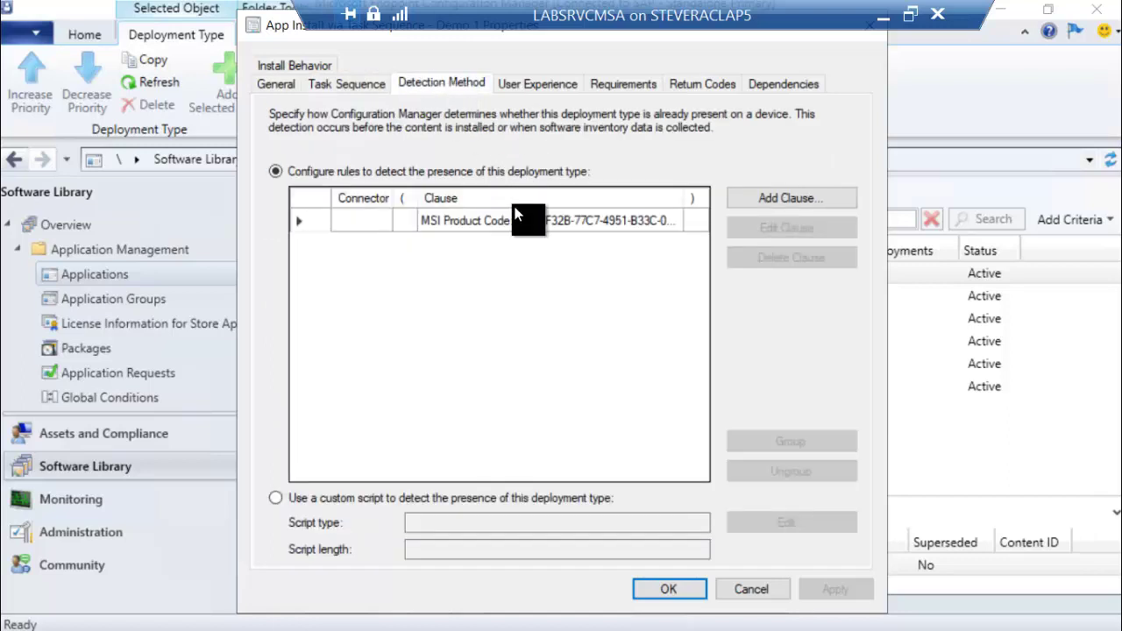
pyautogui.click(553, 85)
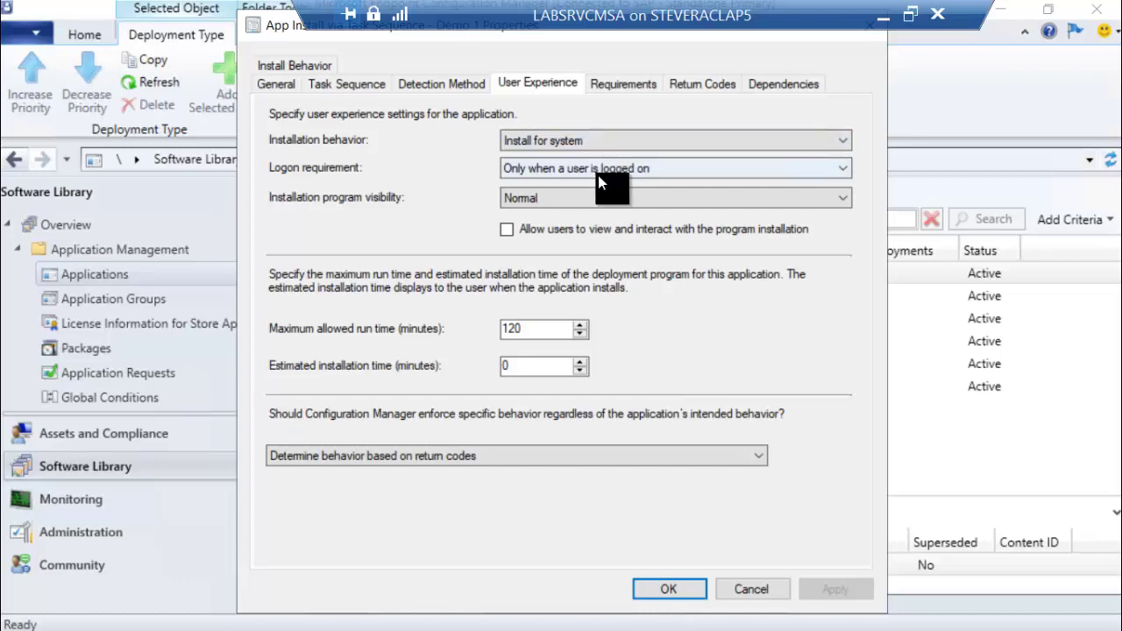
pyautogui.click(630, 87)
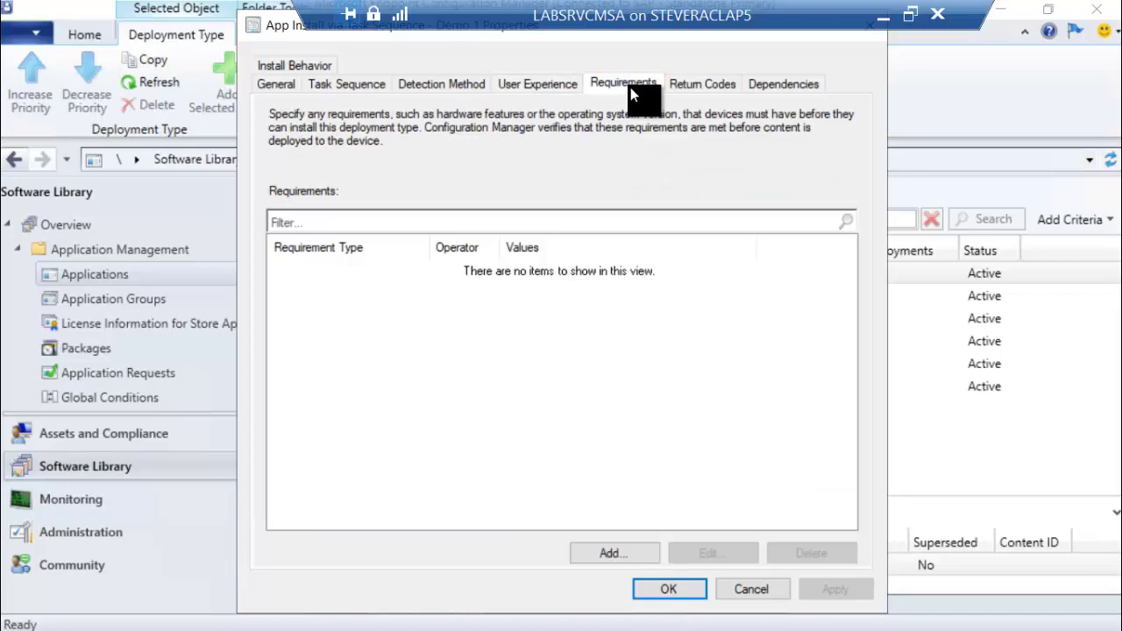
pyautogui.click(710, 82)
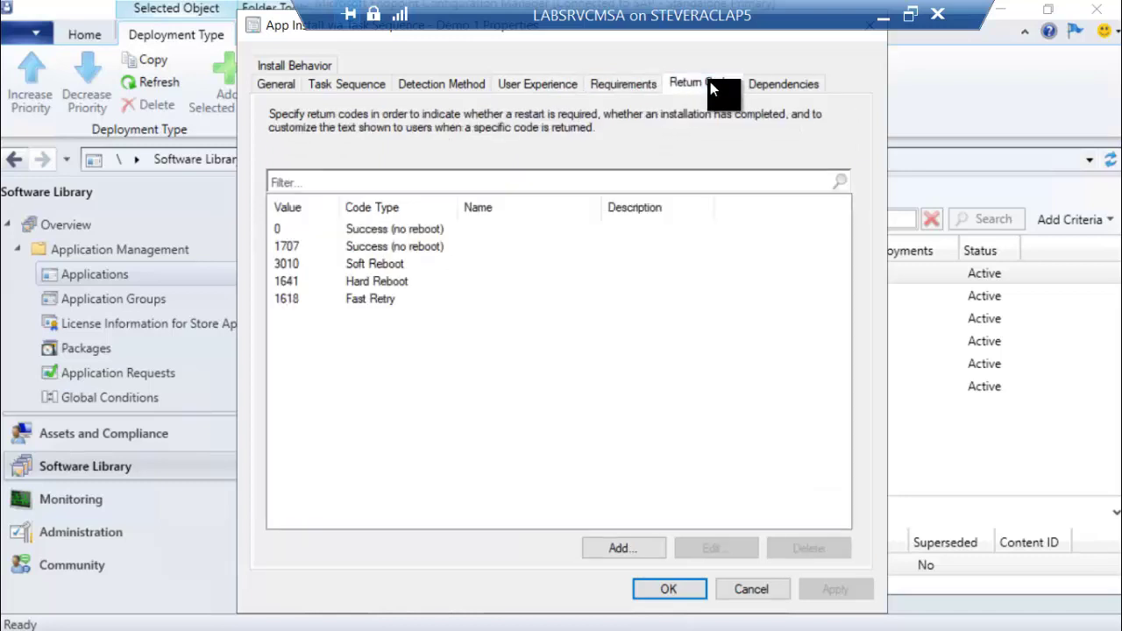
pyautogui.click(785, 85)
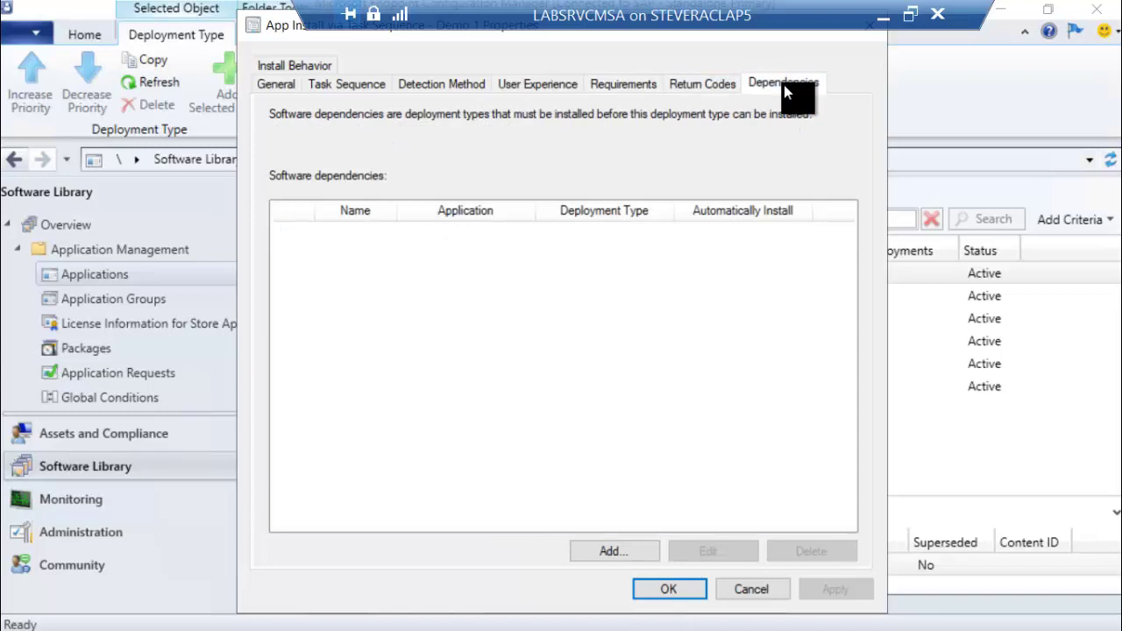
pyautogui.click(753, 590)
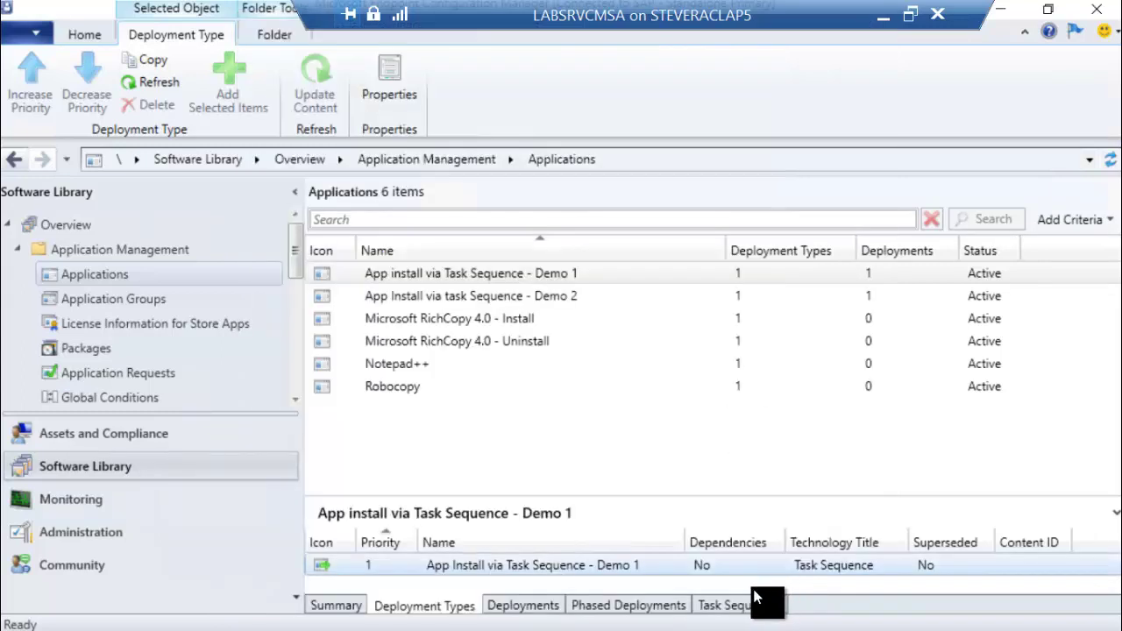
# View Demo 1's Windows 10 Systems deployment, then select Demo 2's Task Sequence deployment type
pyautogui.click(542, 607)
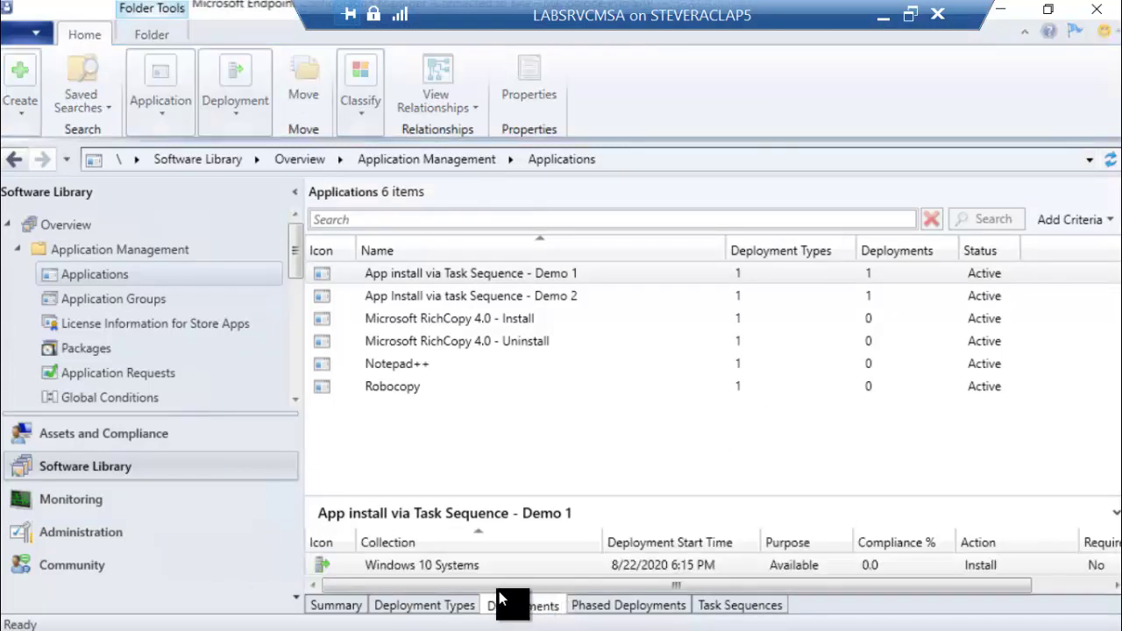
pyautogui.click(474, 571)
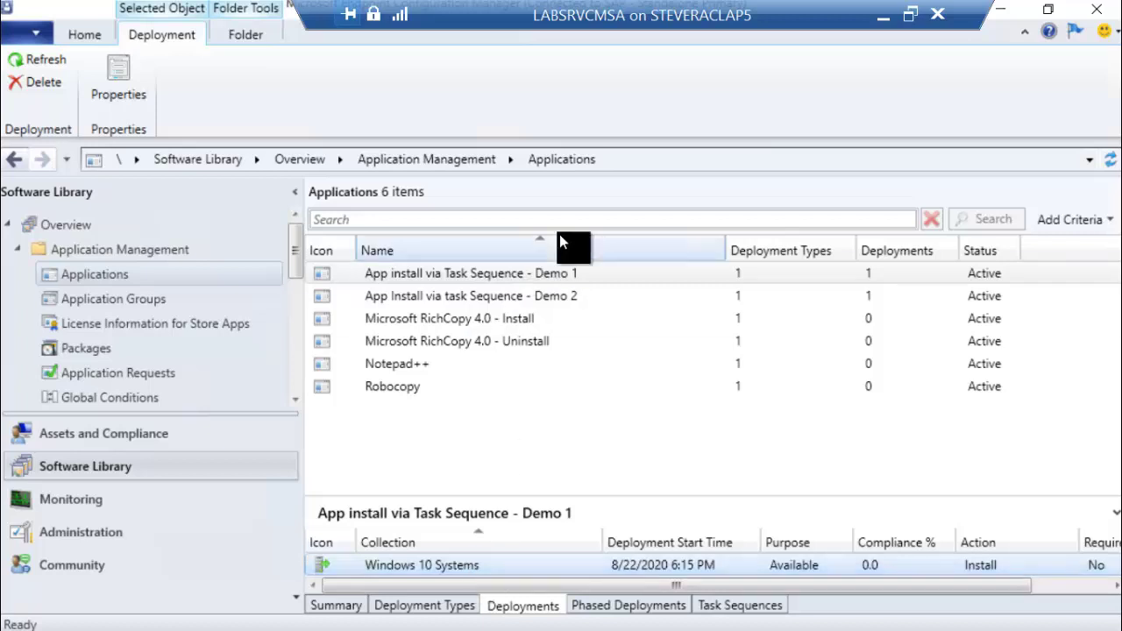
pyautogui.click(558, 294)
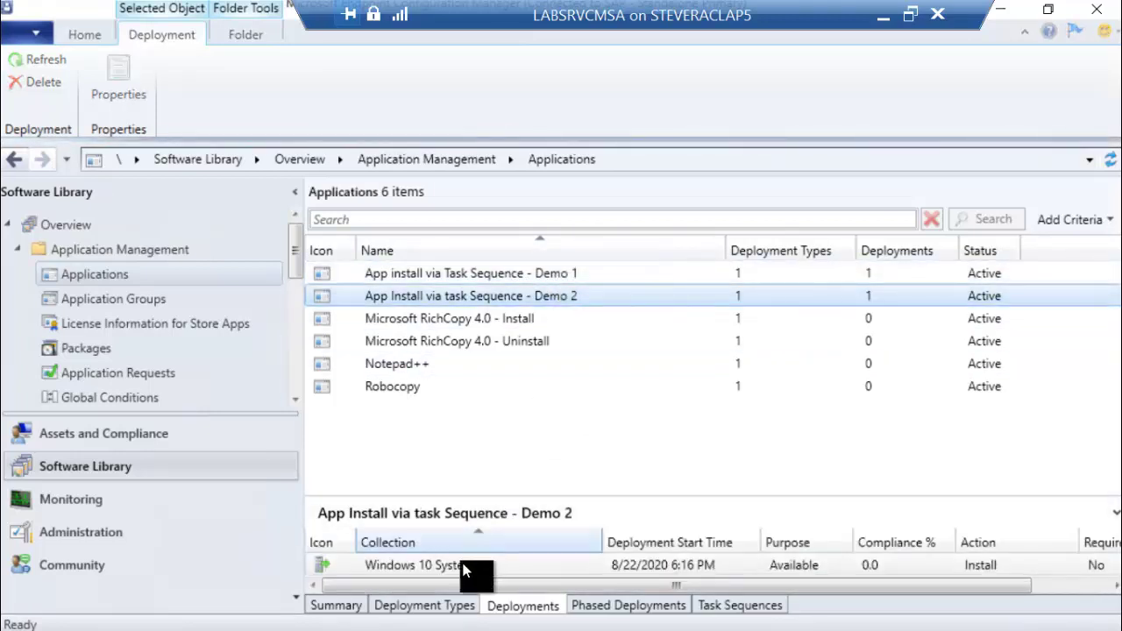
pyautogui.click(452, 606)
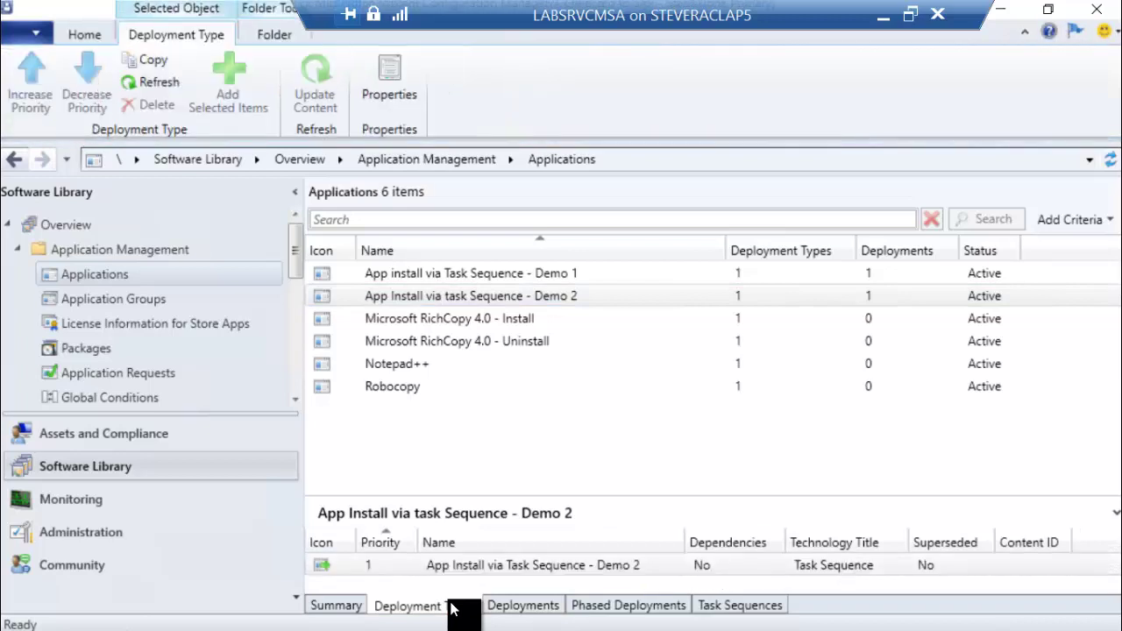
pyautogui.click(468, 567)
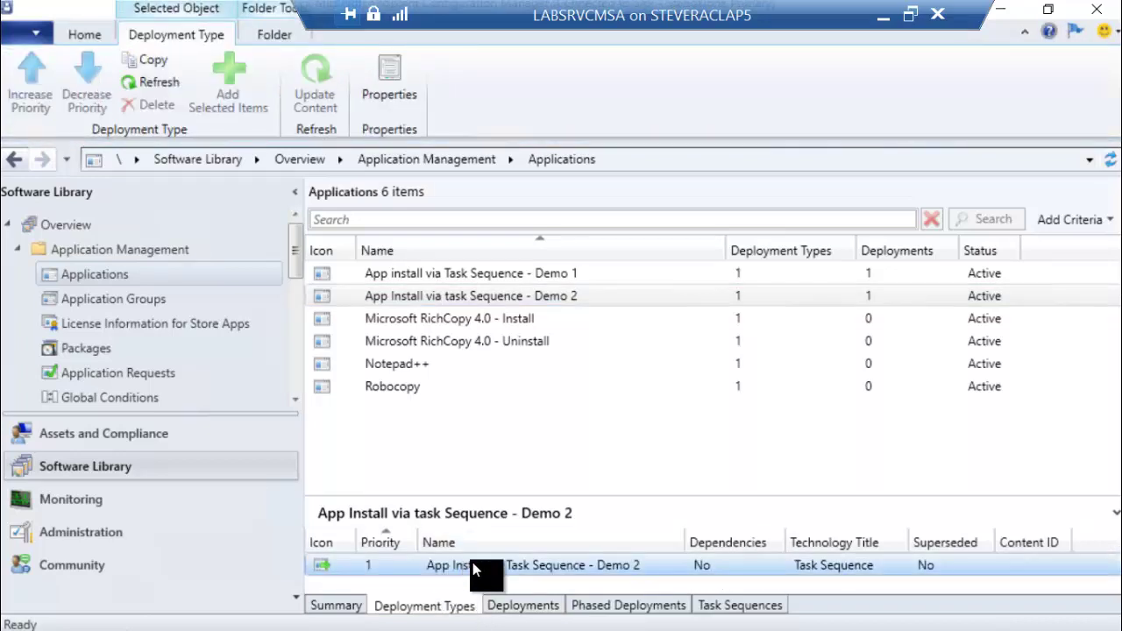
# Set Demo App - Install and Uninstall as Demo 2's uninstall task sequence and save
pyautogui.doubleClick(472, 565)
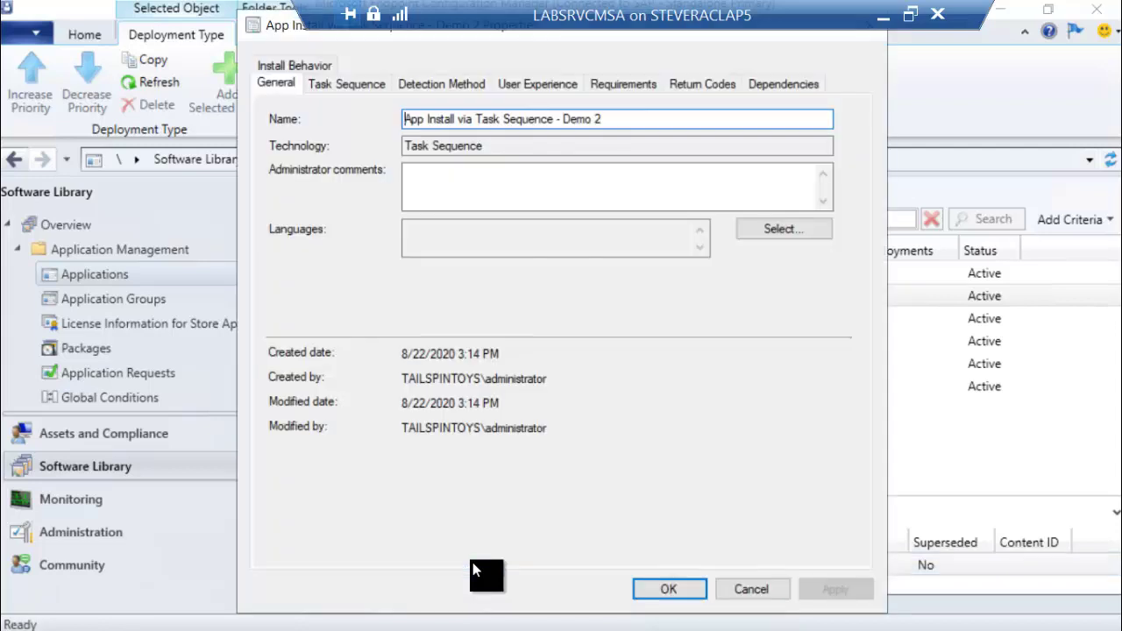
pyautogui.click(373, 87)
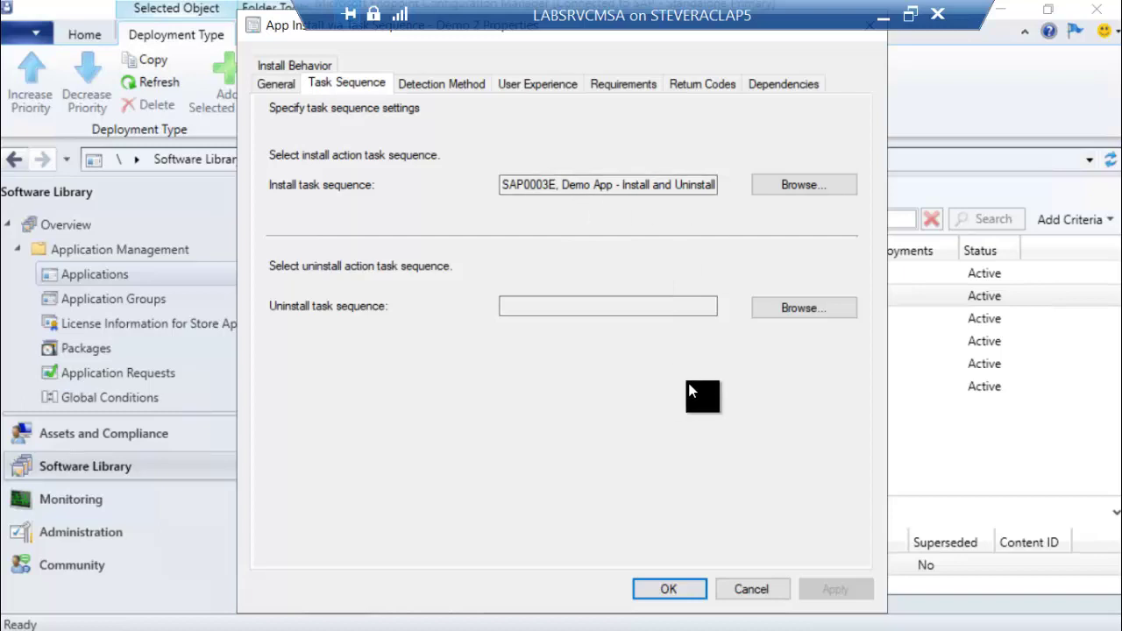
pyautogui.click(786, 312)
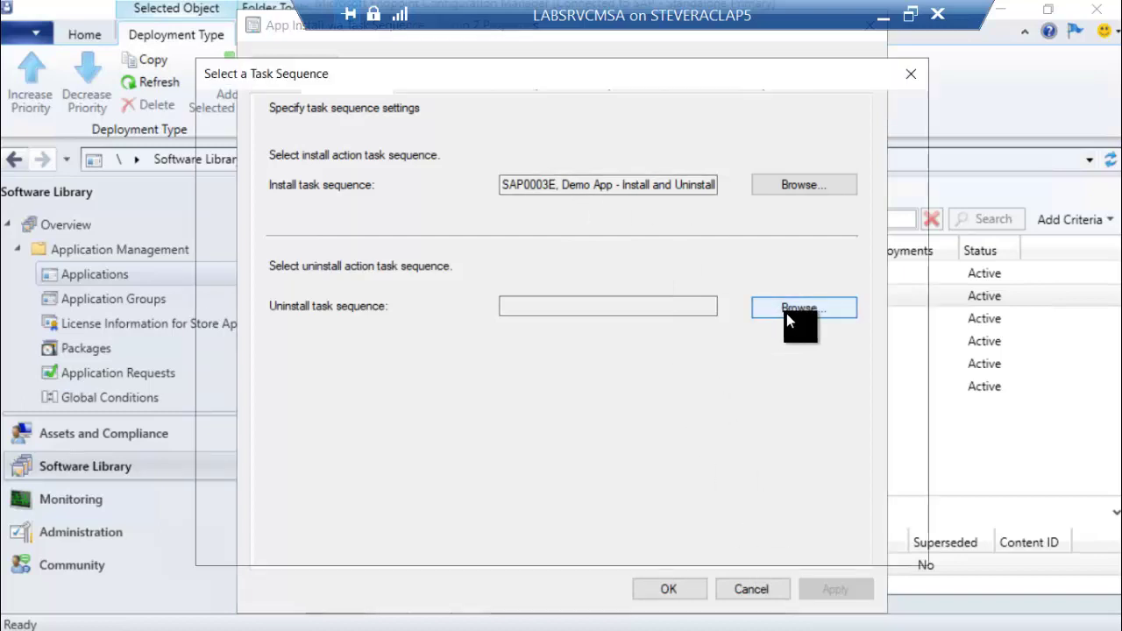
pyautogui.click(566, 181)
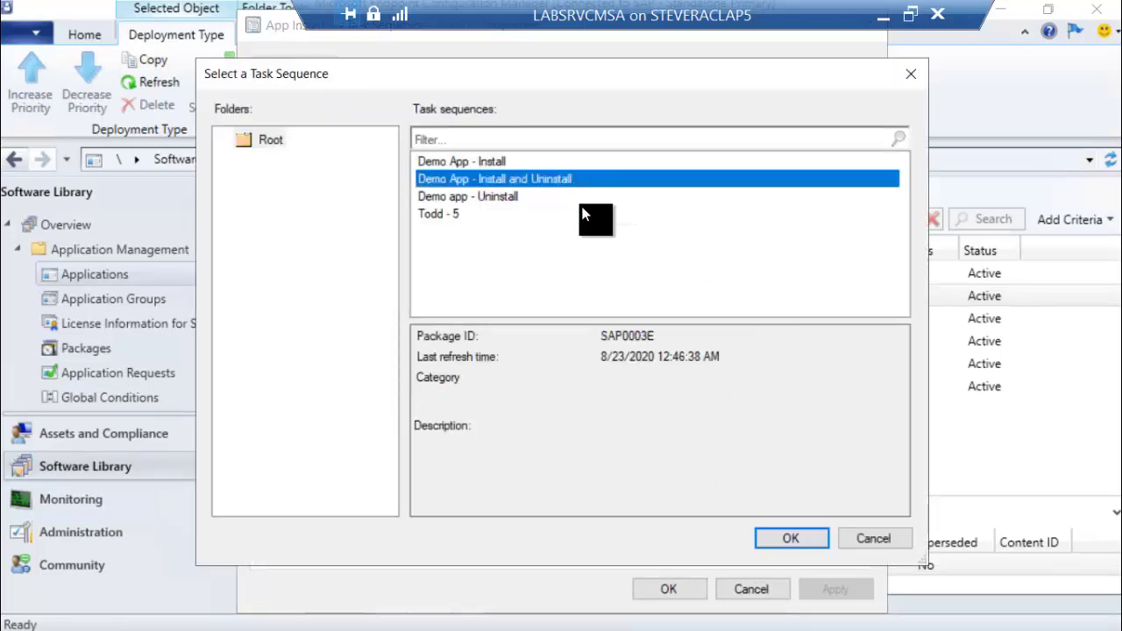
pyautogui.click(790, 538)
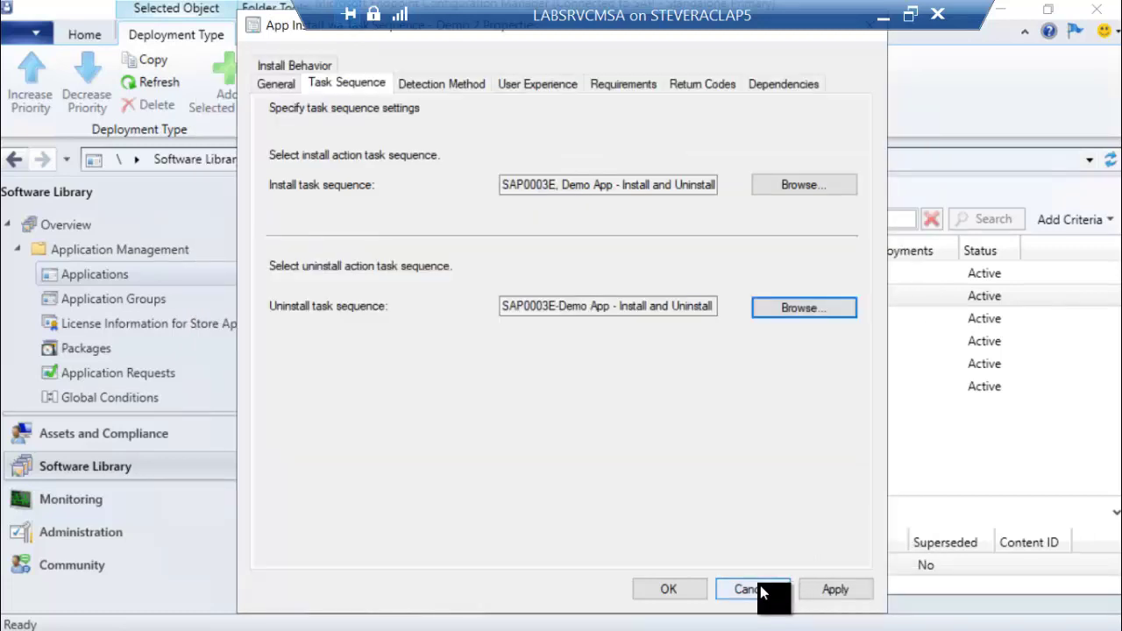
pyautogui.click(690, 592)
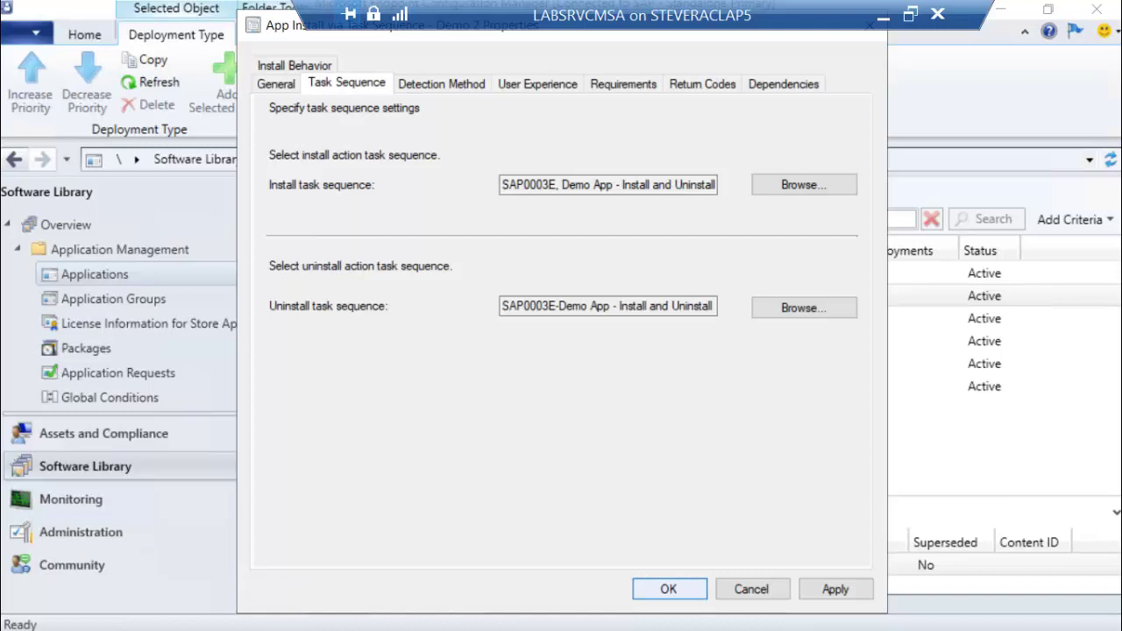
pyautogui.press('Return')
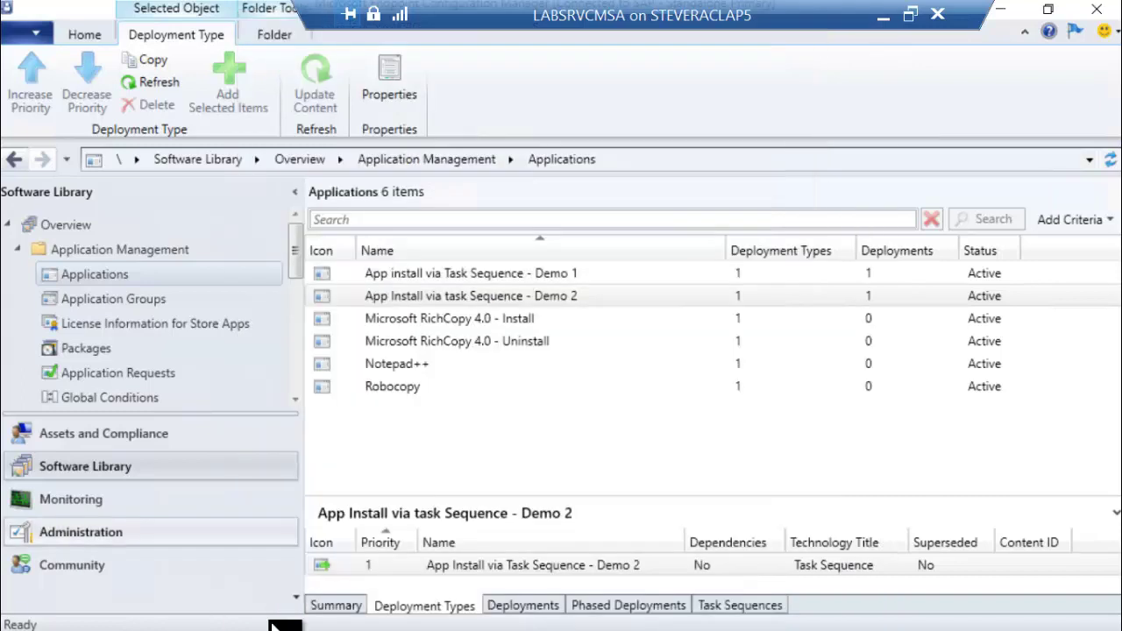
# Review Demo 2's Available deployment to Windows 10 Systems, then go to Assets and Compliance
pyautogui.click(549, 612)
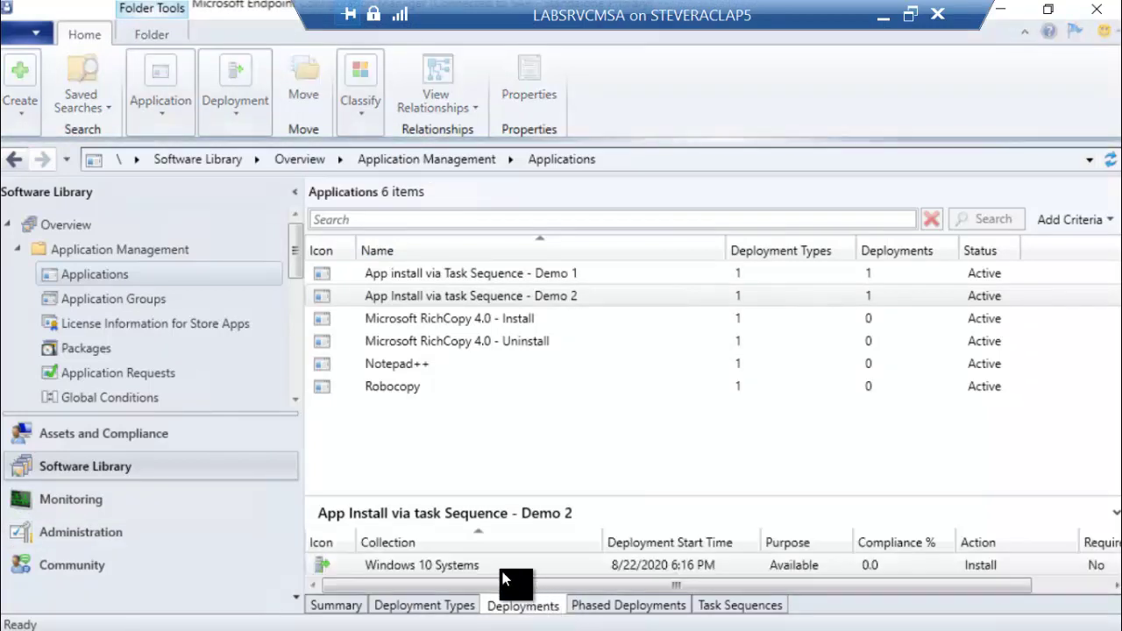
pyautogui.click(562, 295)
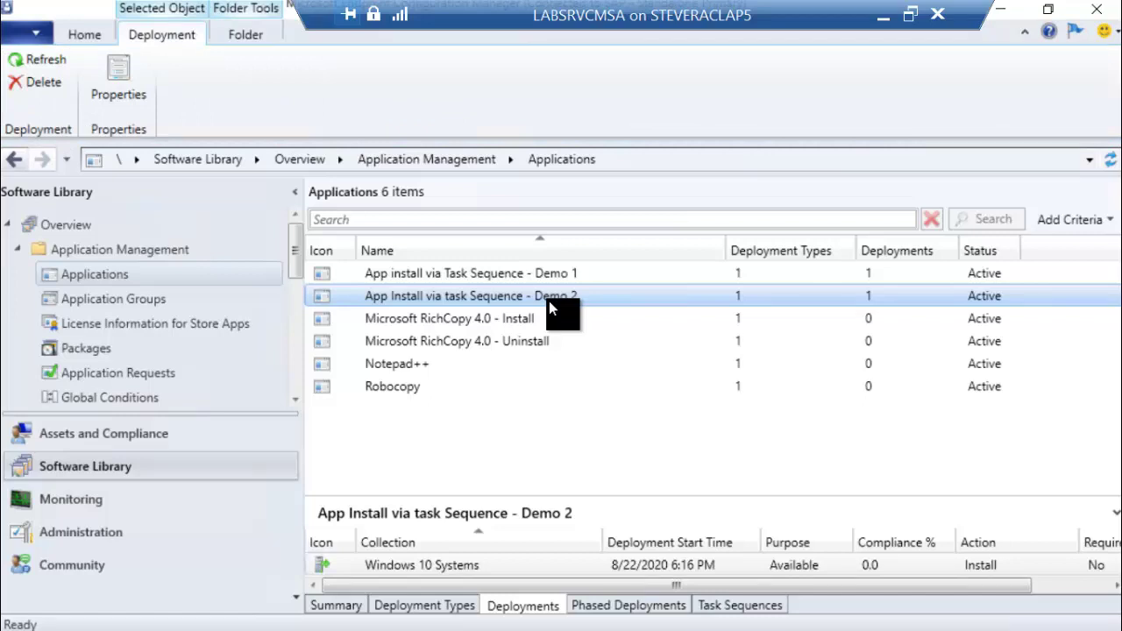
pyautogui.click(111, 438)
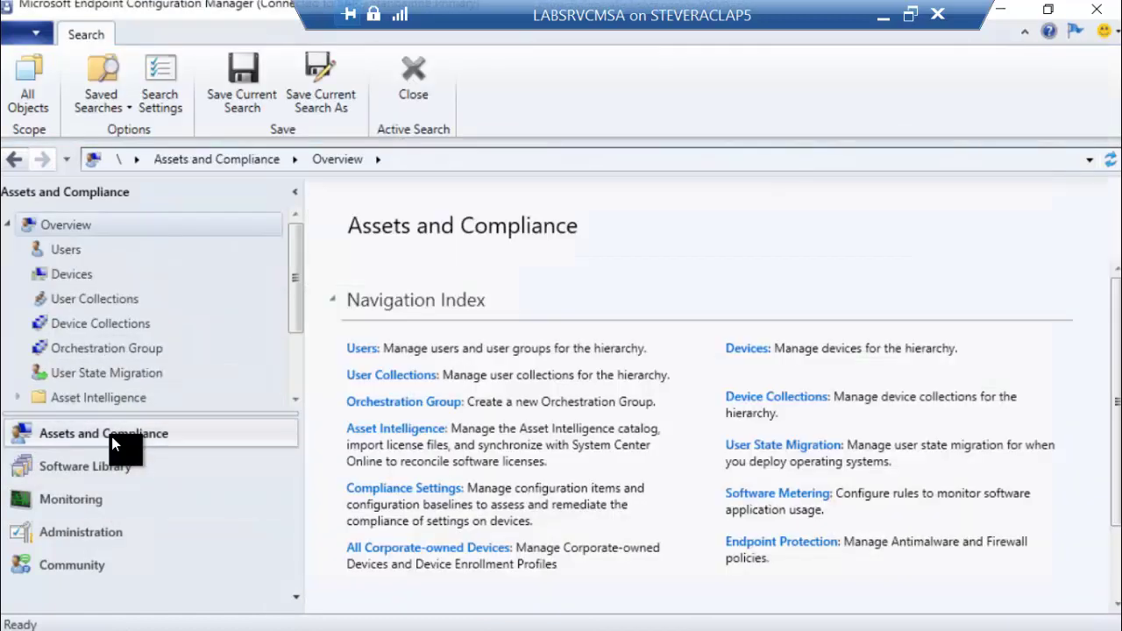
# Inspect the Windows 10 Systems, DEMO - Install application and DEMO - Compliance to Intune collections
pyautogui.click(125, 325)
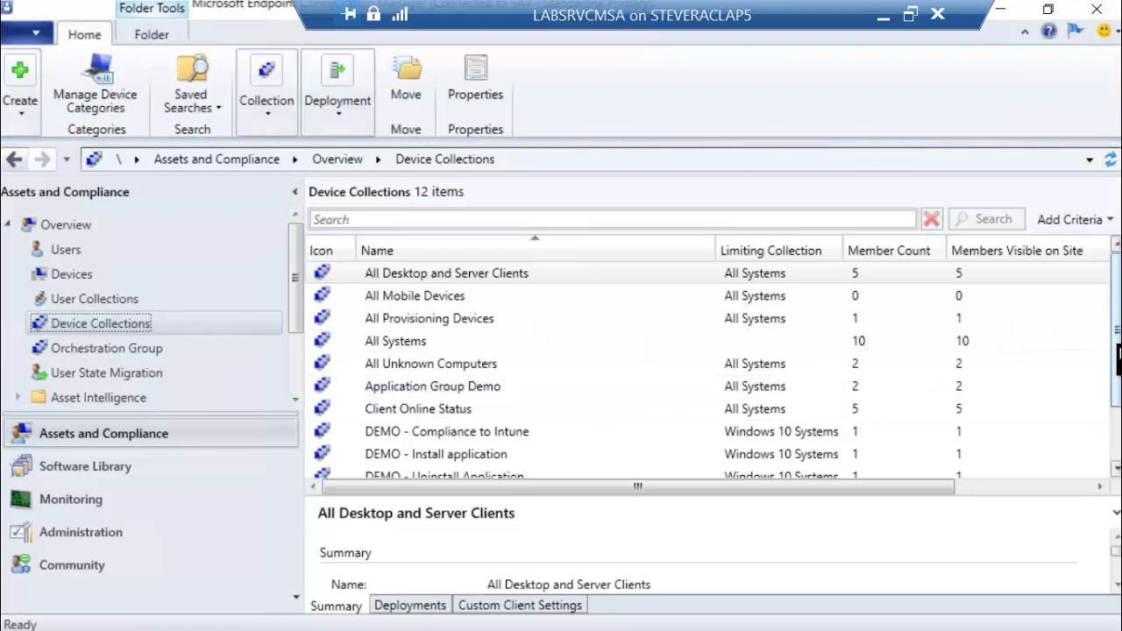
pyautogui.scroll(-1, 1087, 350)
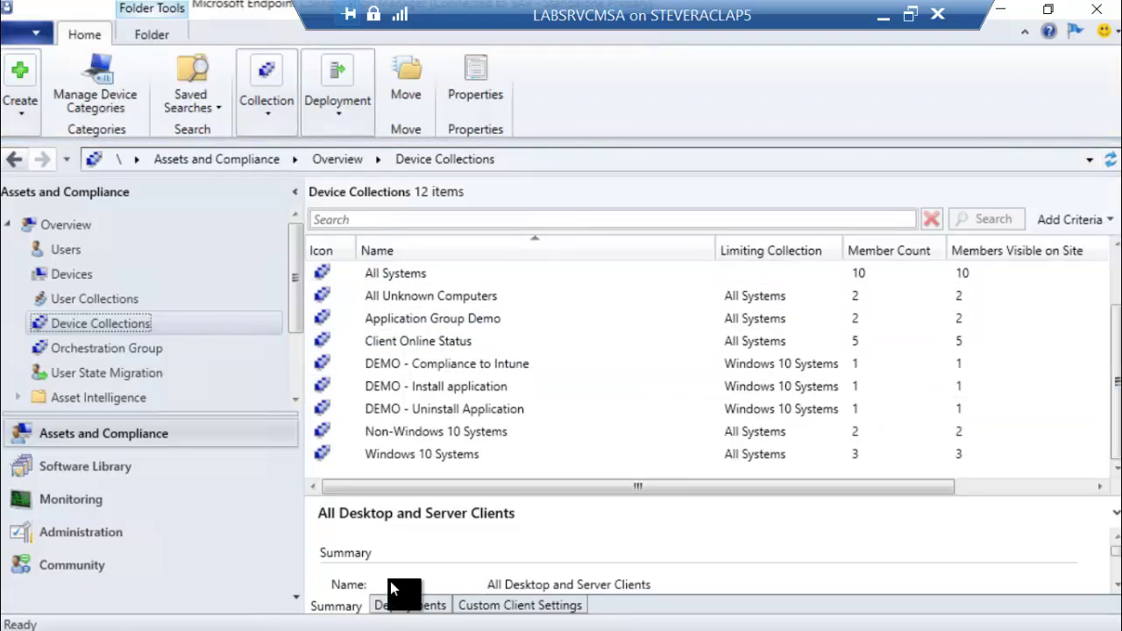
pyautogui.click(440, 457)
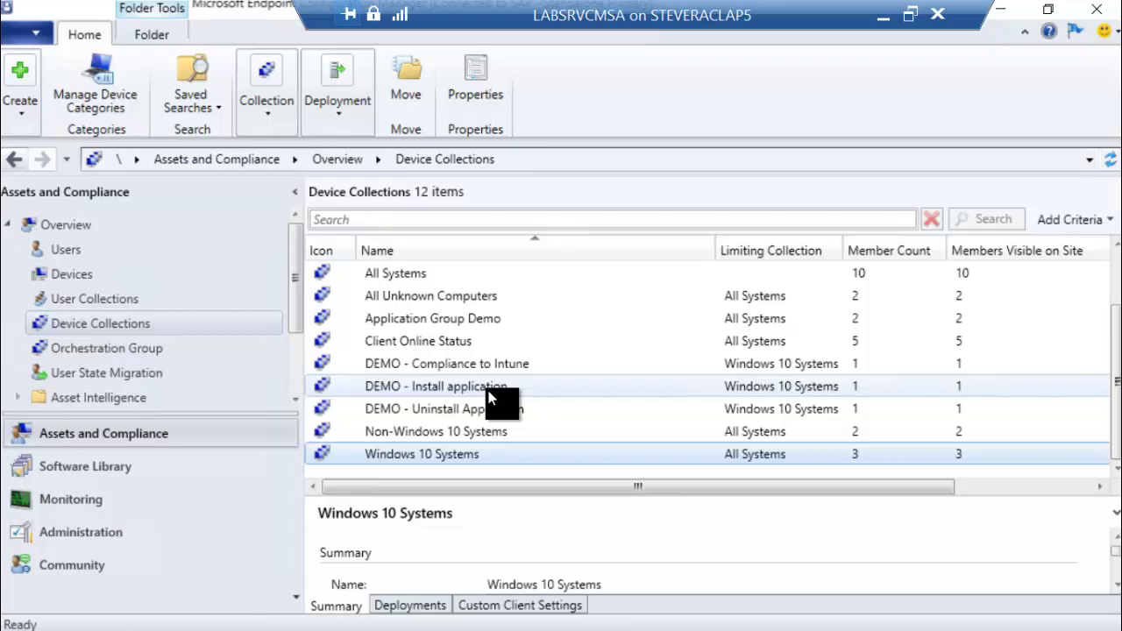
pyautogui.click(488, 392)
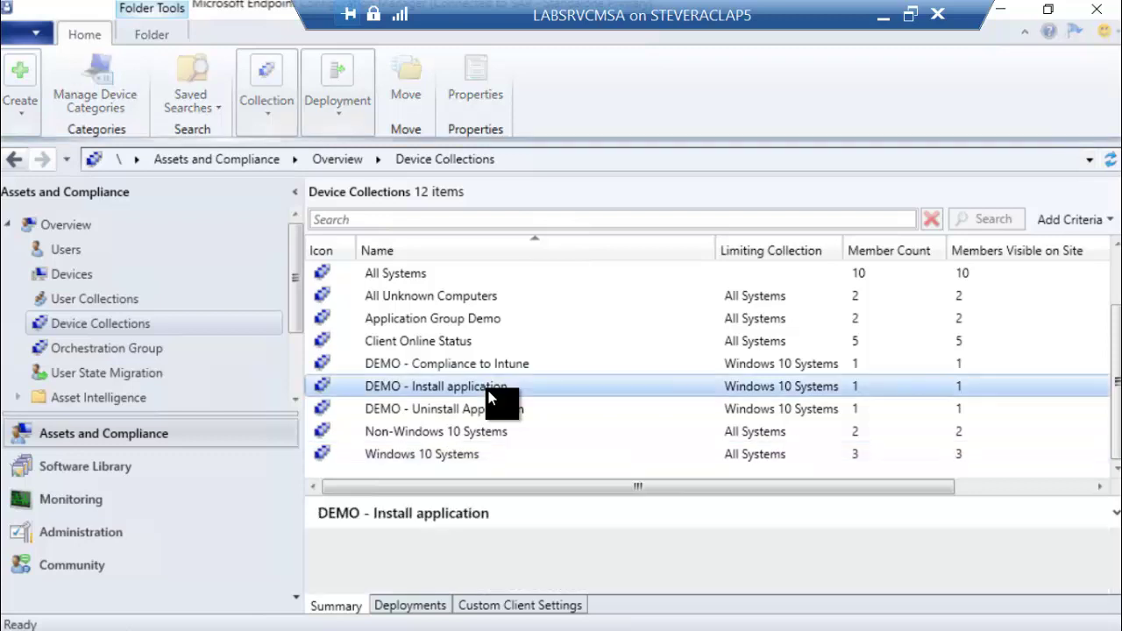
pyautogui.click(488, 368)
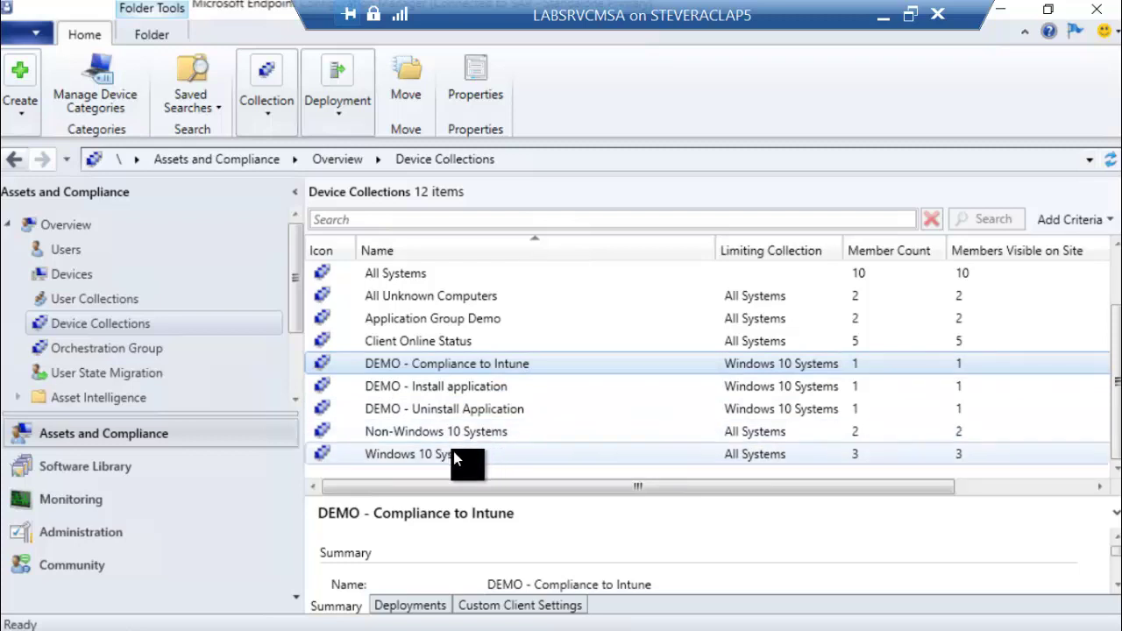
pyautogui.rightClick(484, 367)
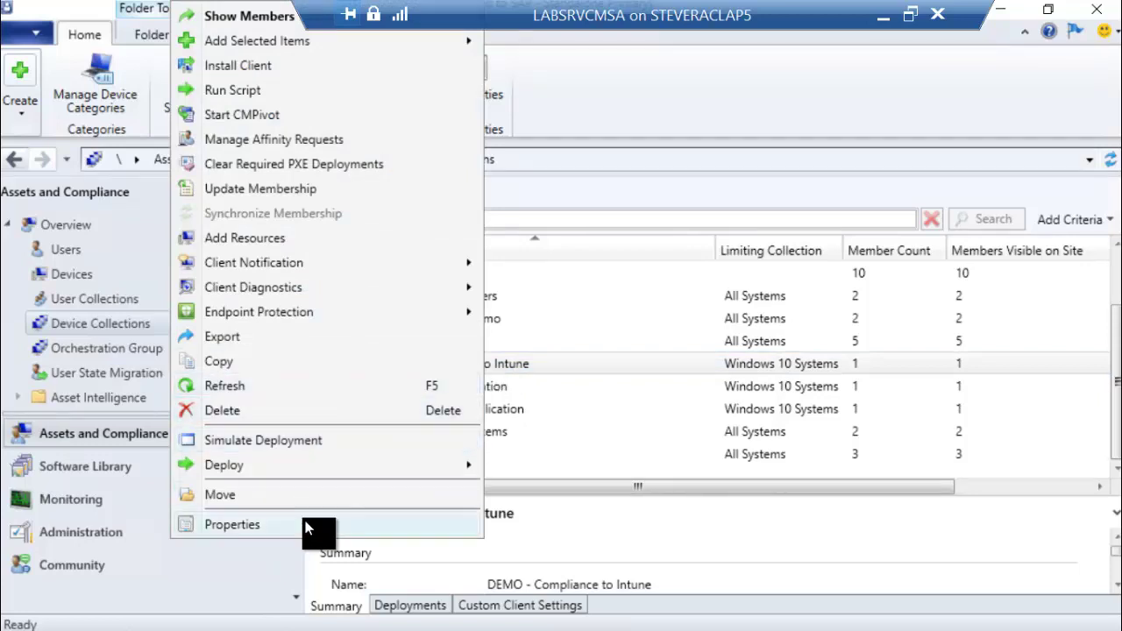
pyautogui.click(232, 525)
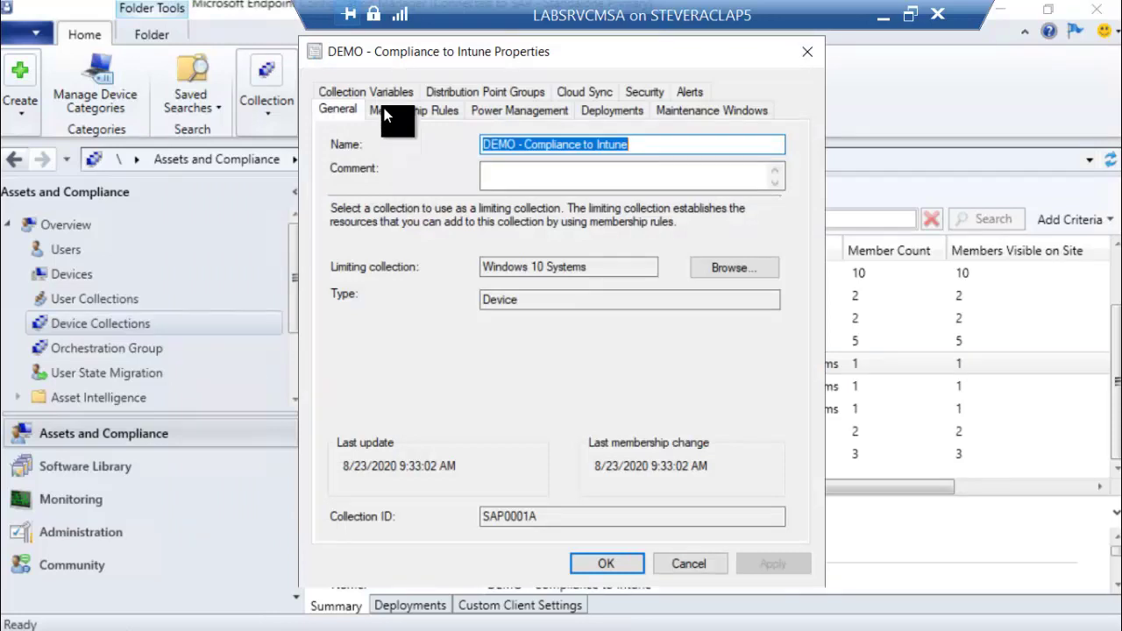
pyautogui.click(381, 92)
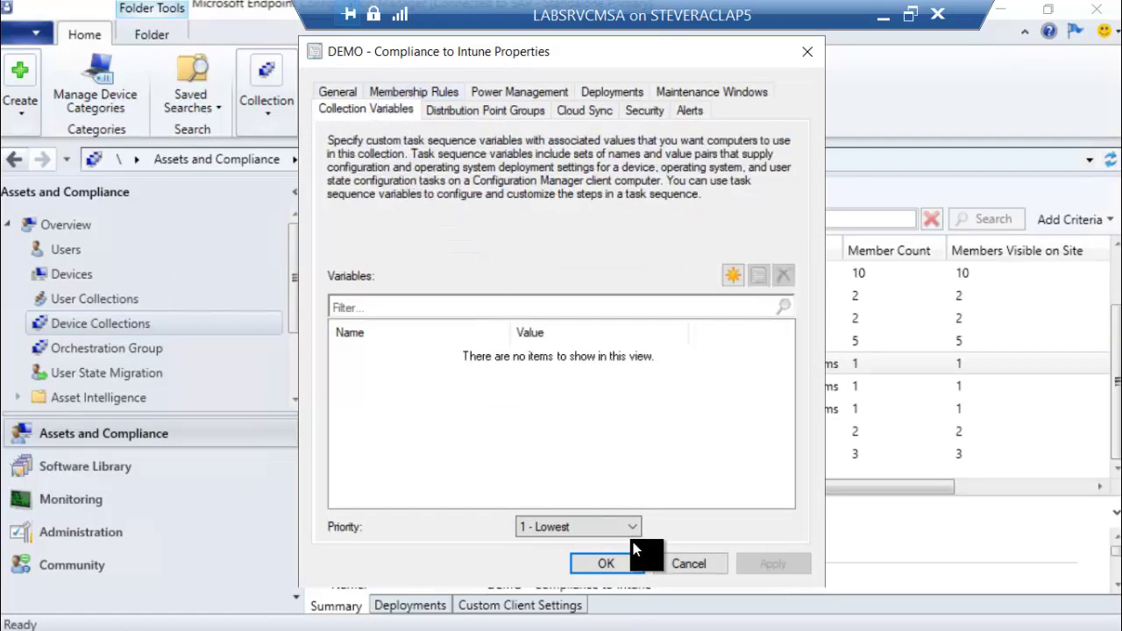
pyautogui.click(680, 566)
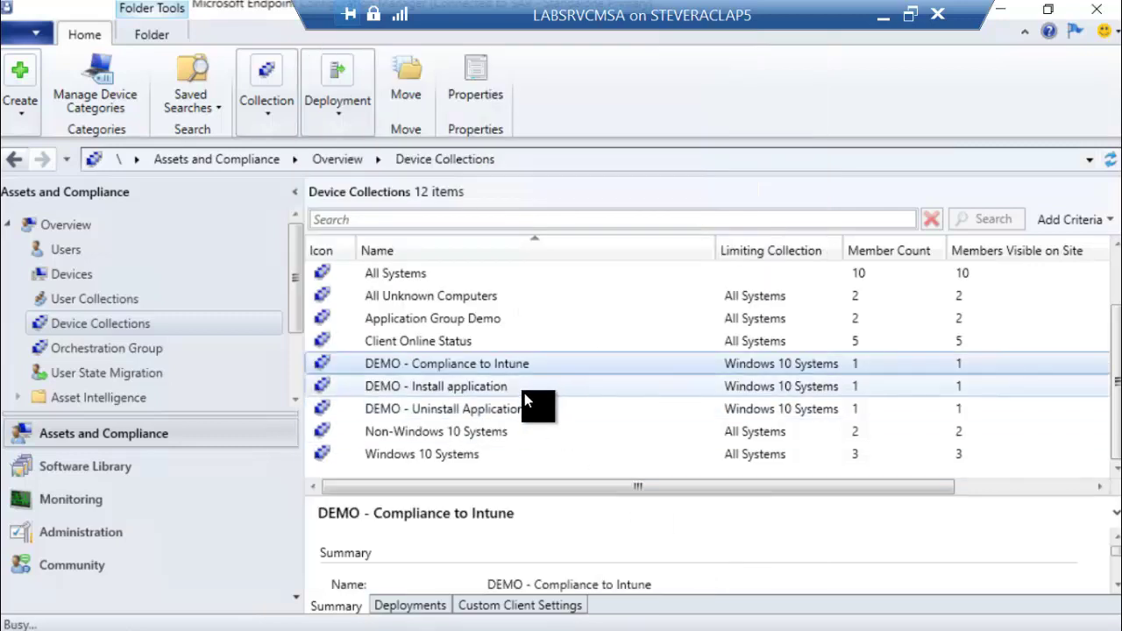
pyautogui.rightClick(524, 393)
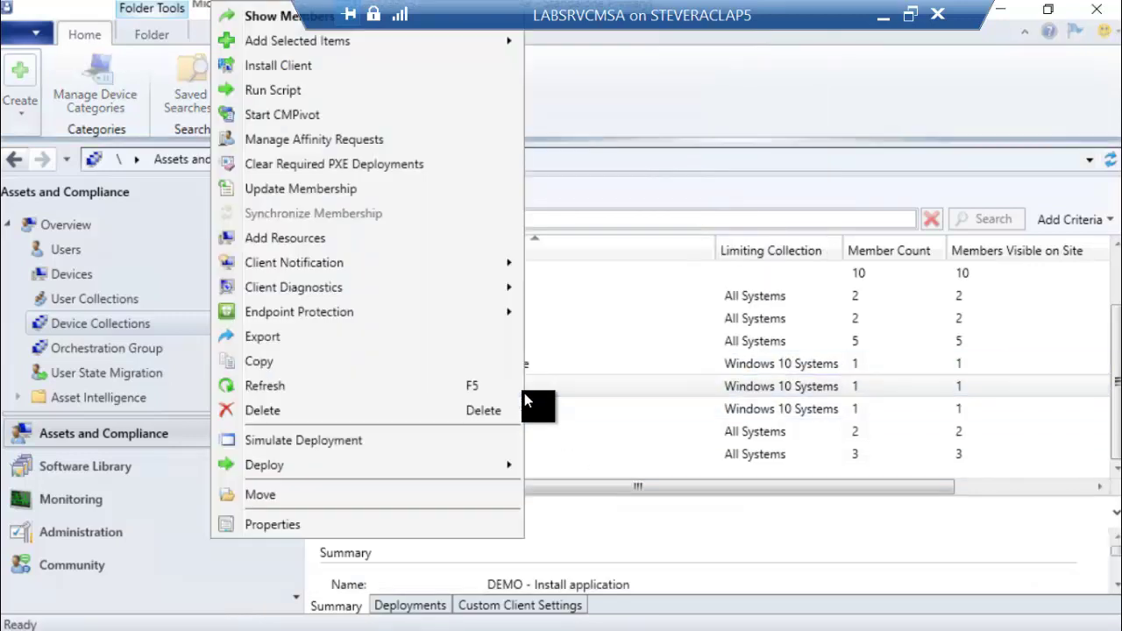
pyautogui.click(401, 524)
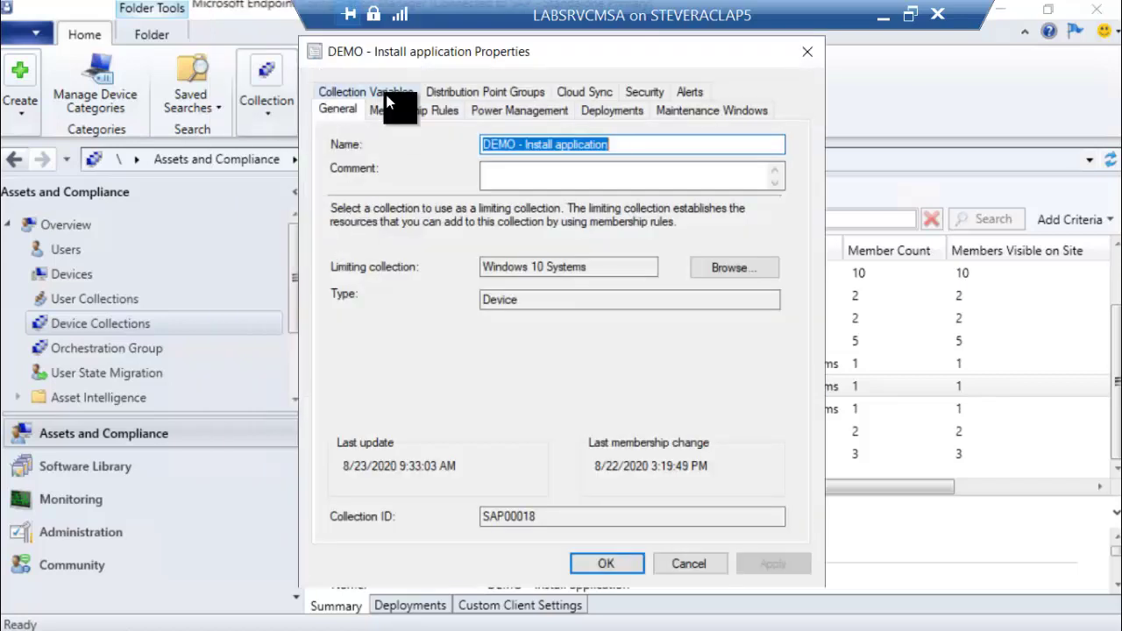
pyautogui.click(369, 94)
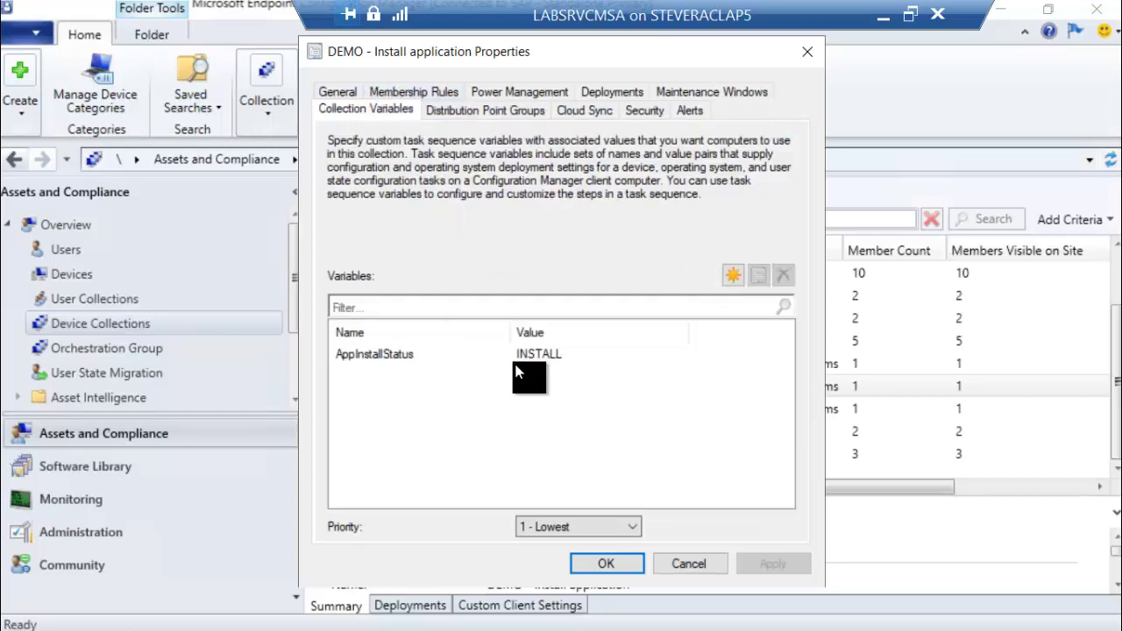
pyautogui.click(699, 567)
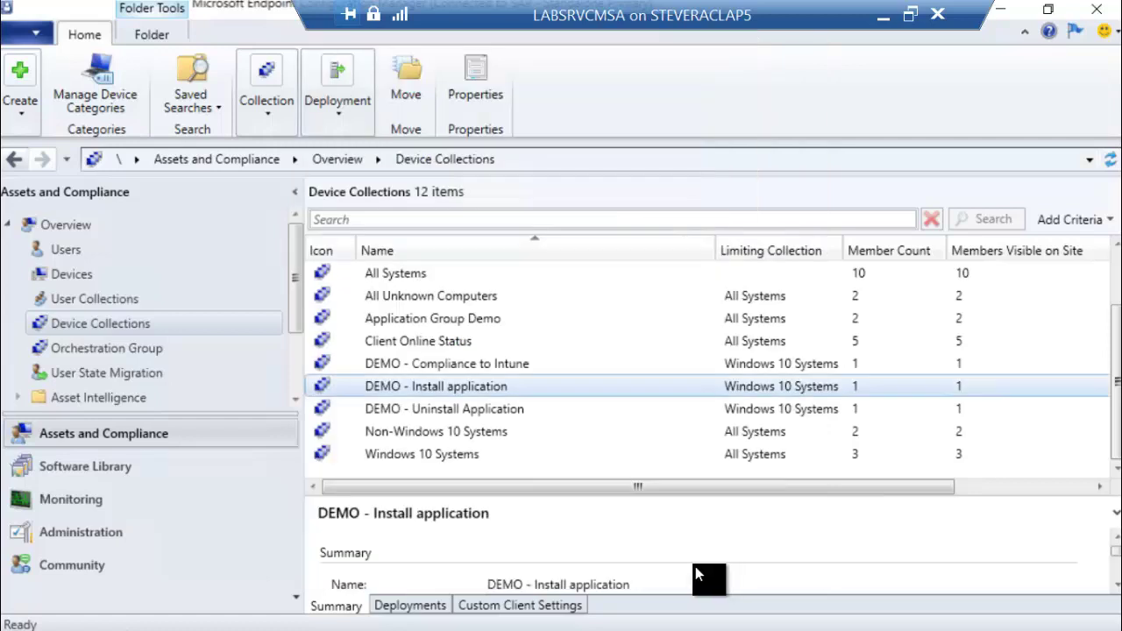
pyautogui.rightClick(498, 407)
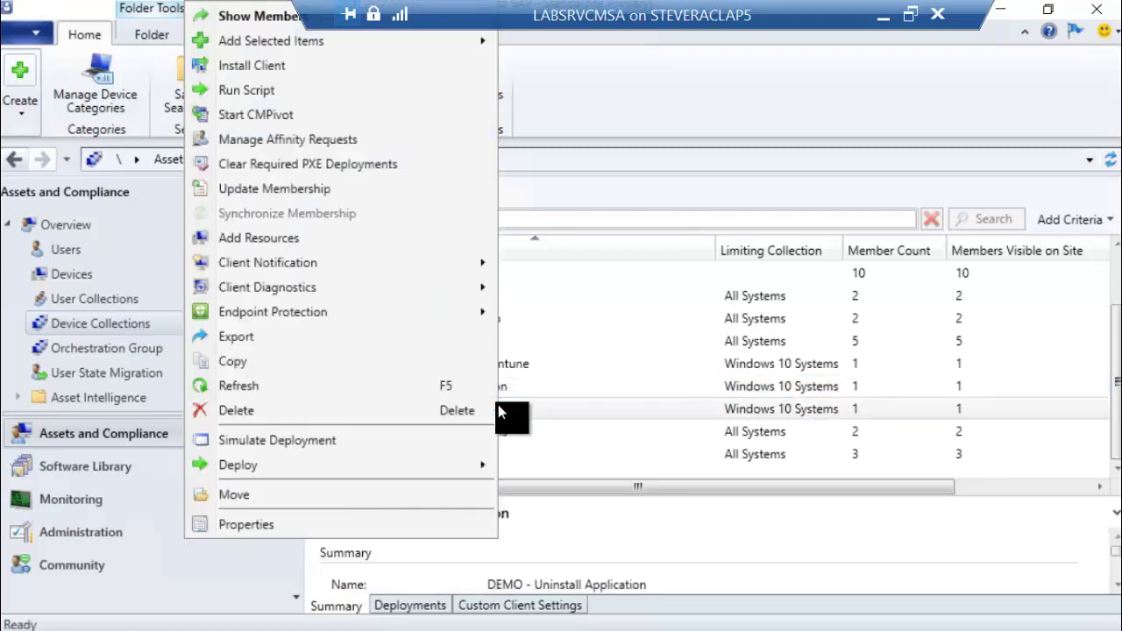
pyautogui.click(401, 522)
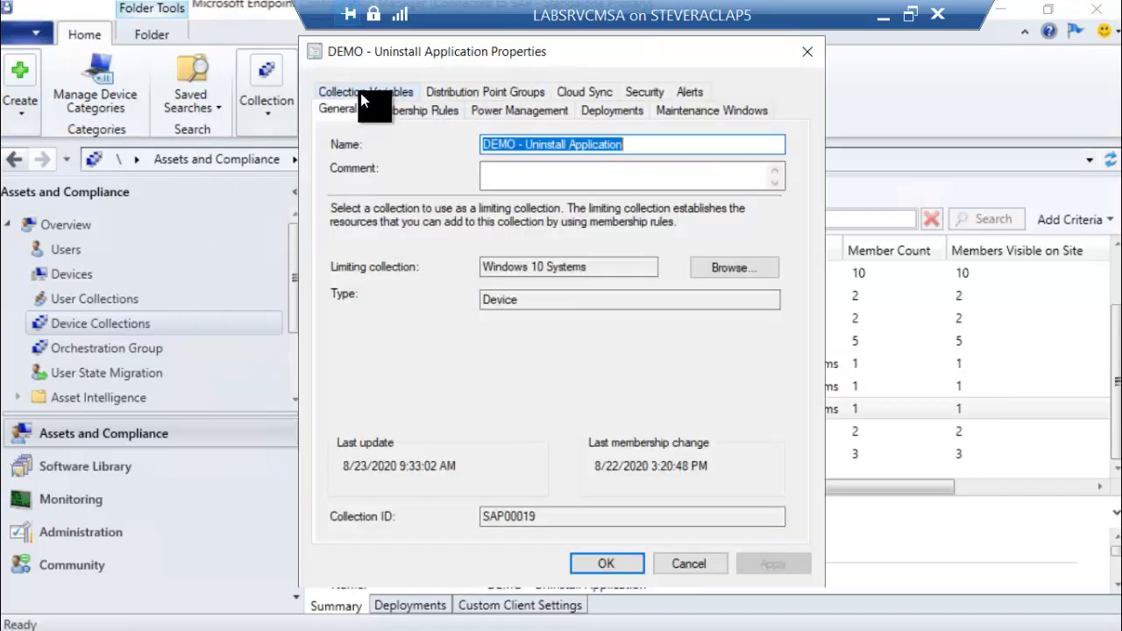
pyautogui.click(365, 91)
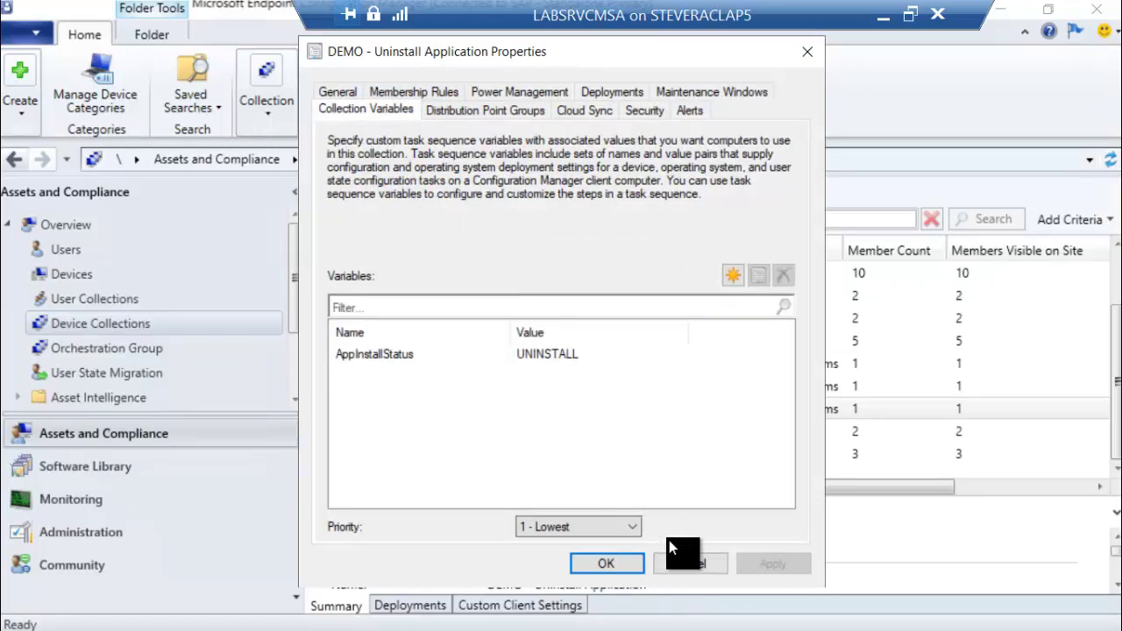
pyautogui.click(692, 565)
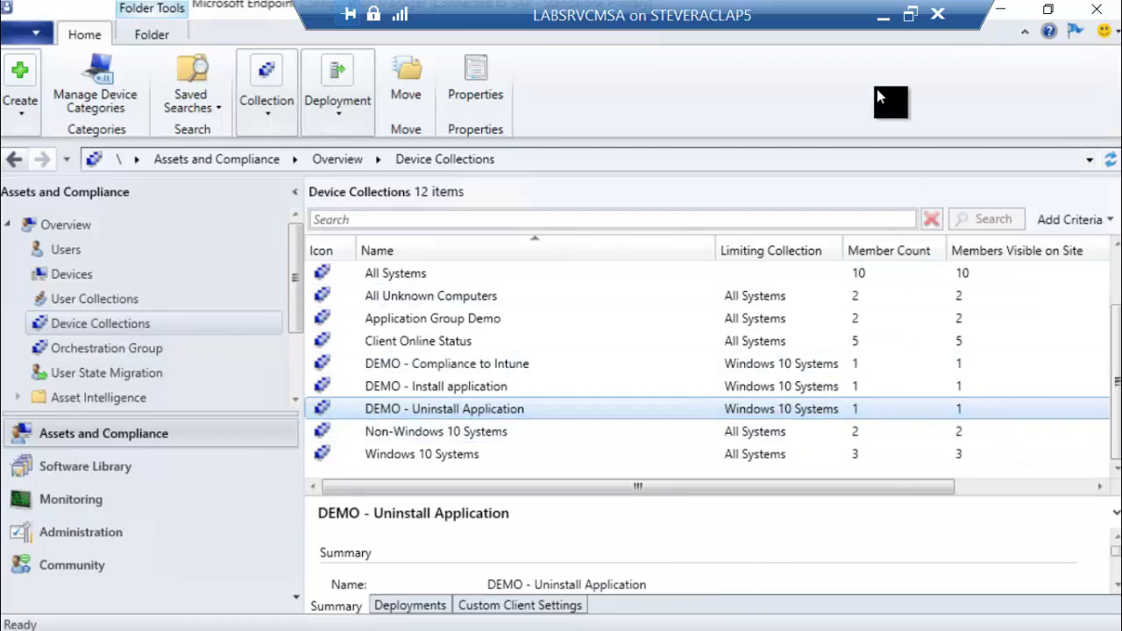
# Minimize the remote session, advance to the 'Task Sequence DT – In Action!' slide, and return to the VM
pyautogui.click(884, 19)
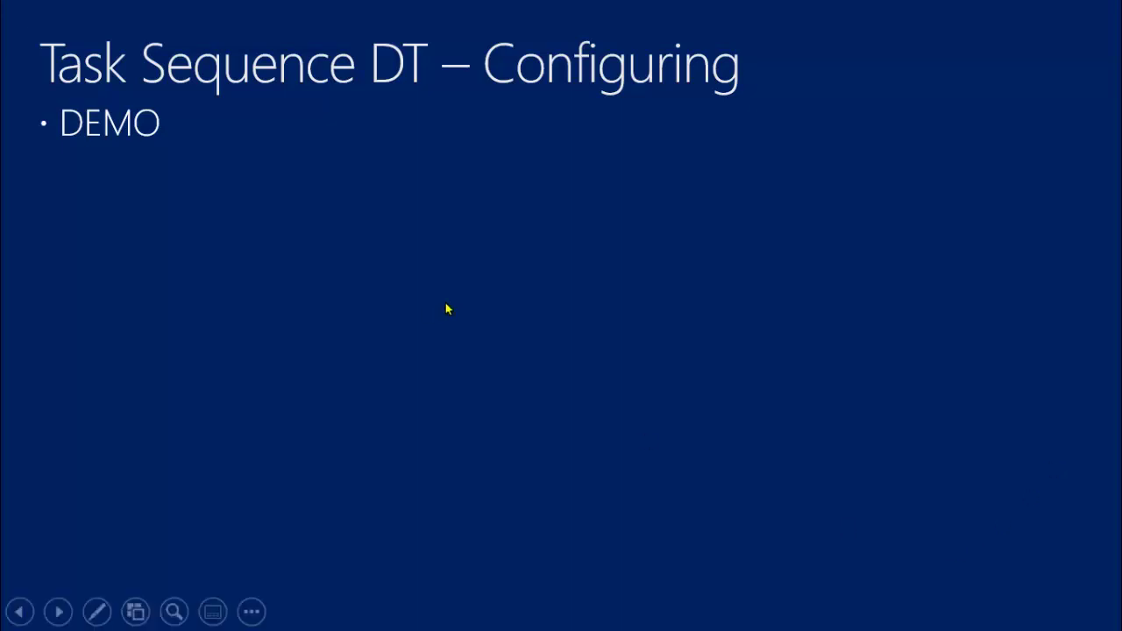
pyautogui.click(493, 216)
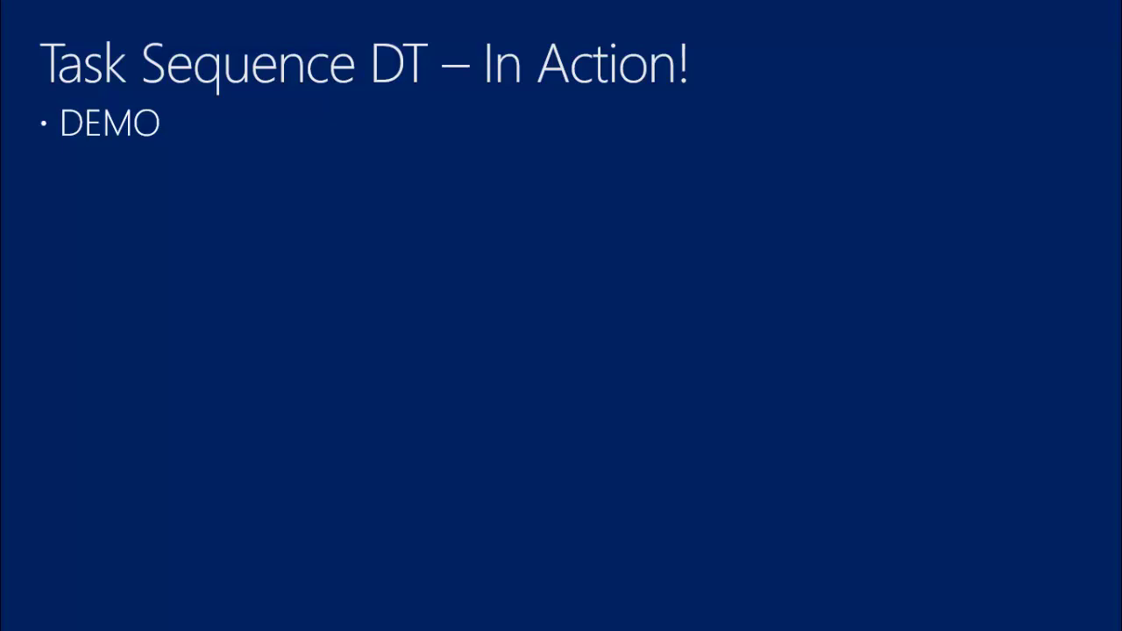
pyautogui.hotkey('alt', 'Tab')
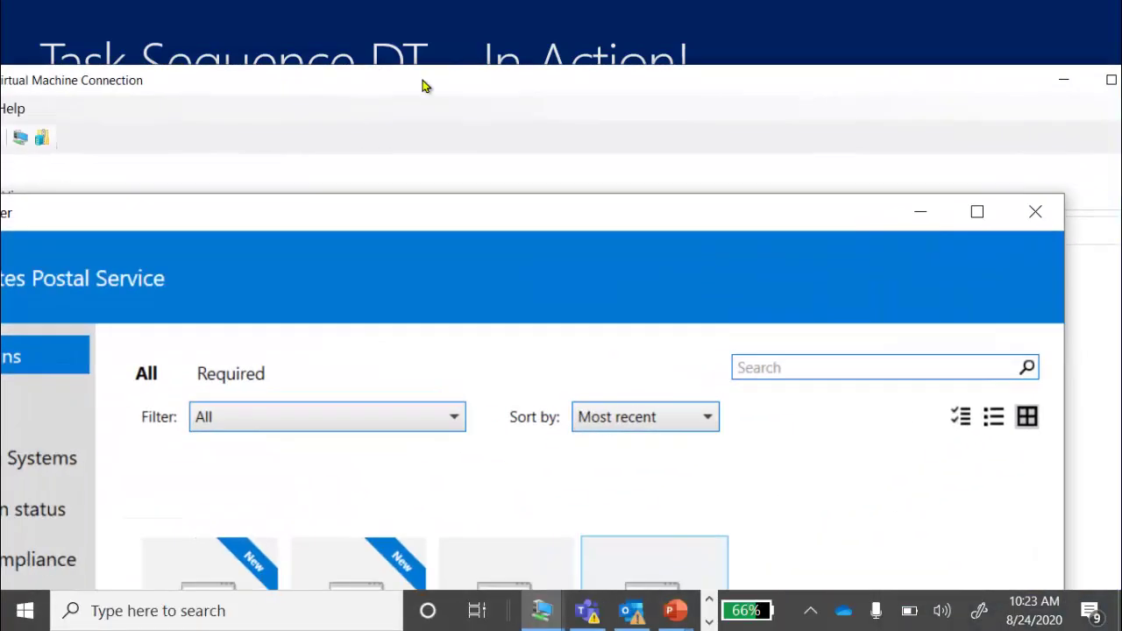
# Make the VM full screen and open details for the failed App install via Task Sequence - Demo 1
pyautogui.doubleClick(451, 79)
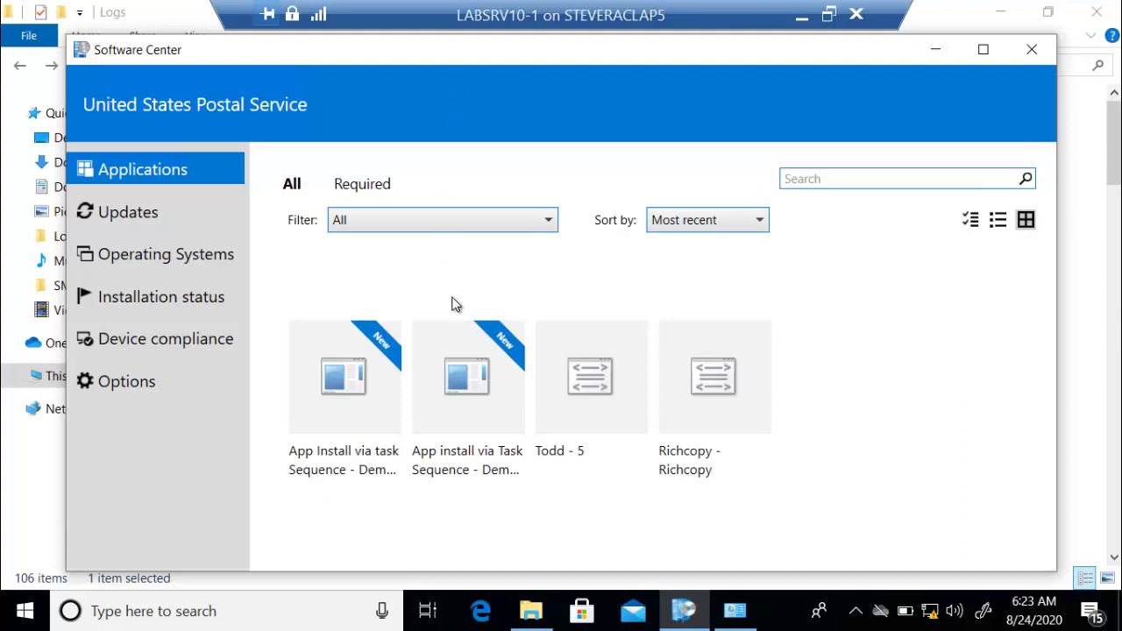
pyautogui.click(445, 363)
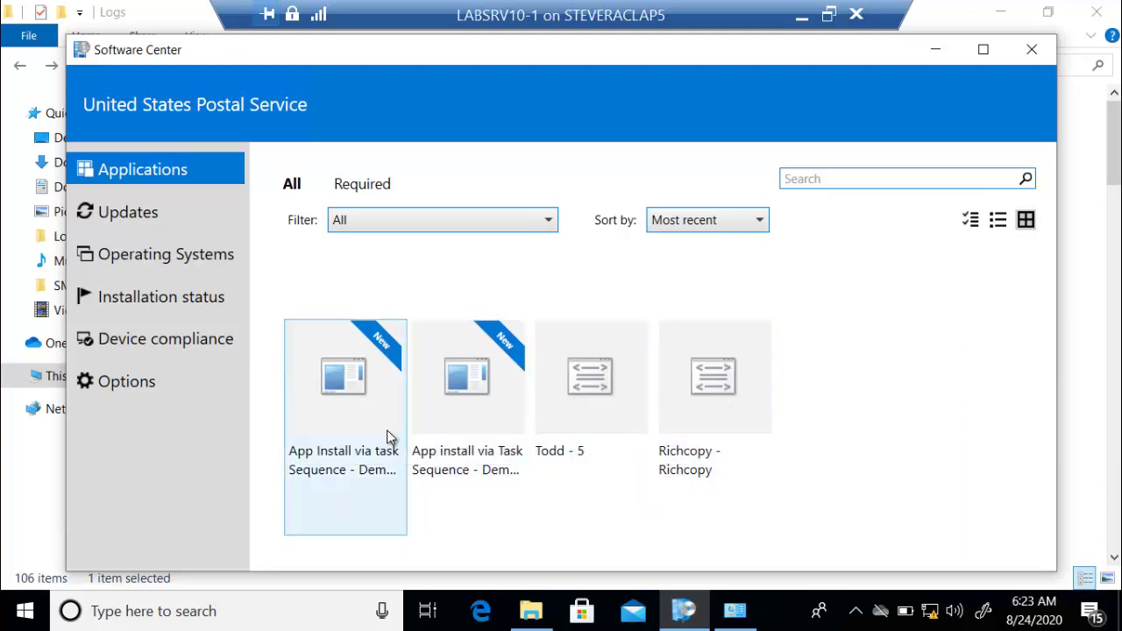
pyautogui.click(478, 413)
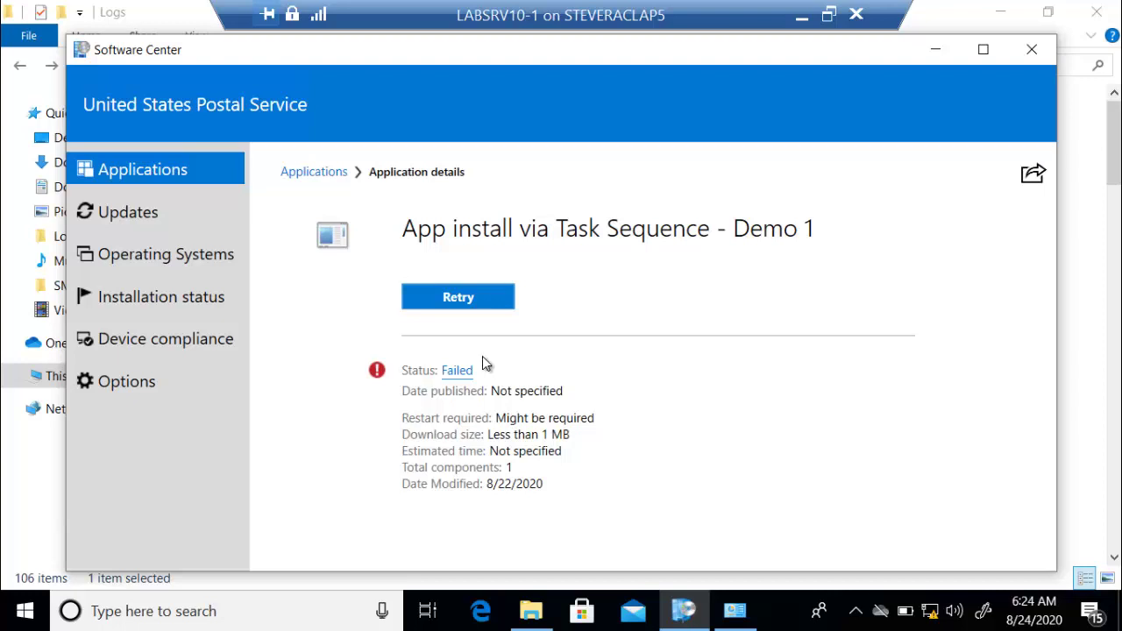
# Try deleting the SMSTSLog folder in CCM\Logs, then dismiss the Folder In Use warning
pyautogui.click(532, 611)
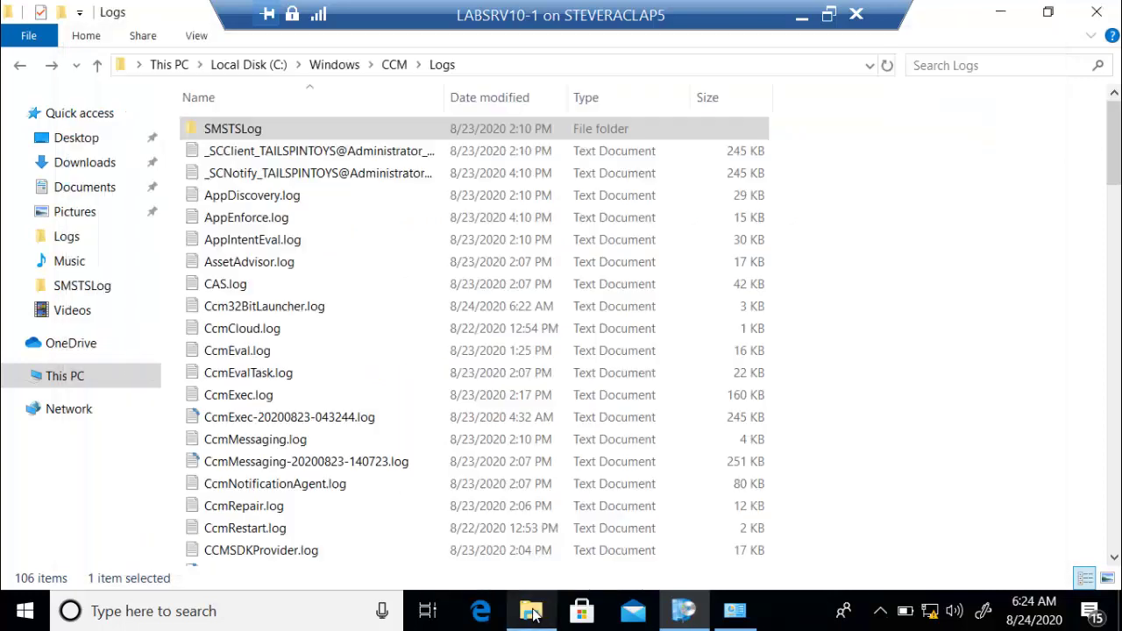
pyautogui.click(235, 131)
pyautogui.press('BackSpace')
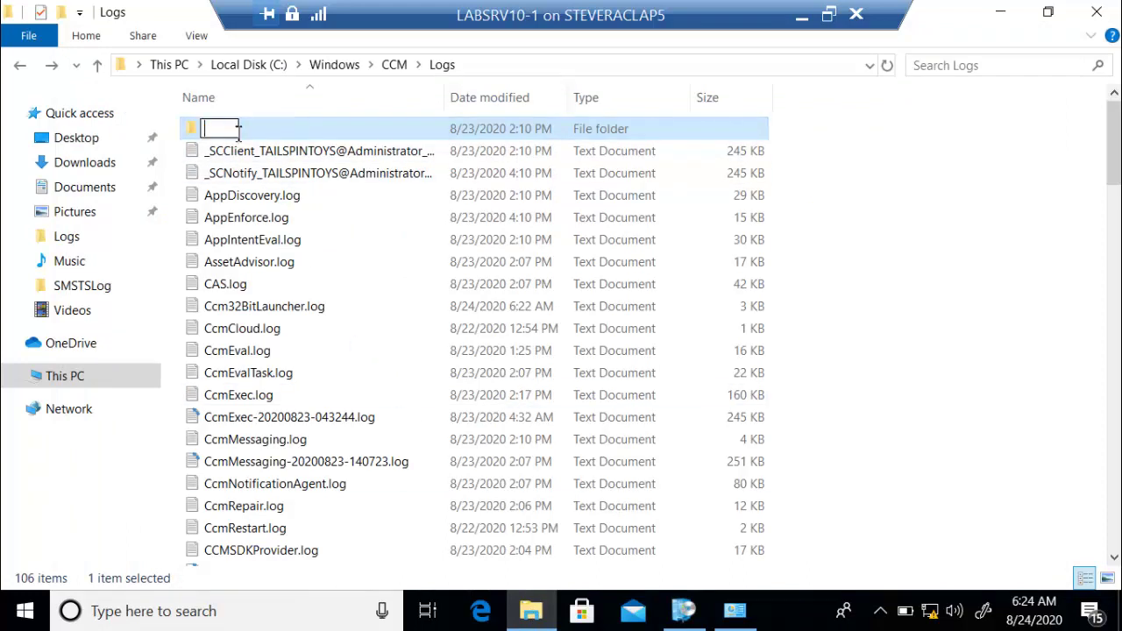
pyautogui.press('Escape')
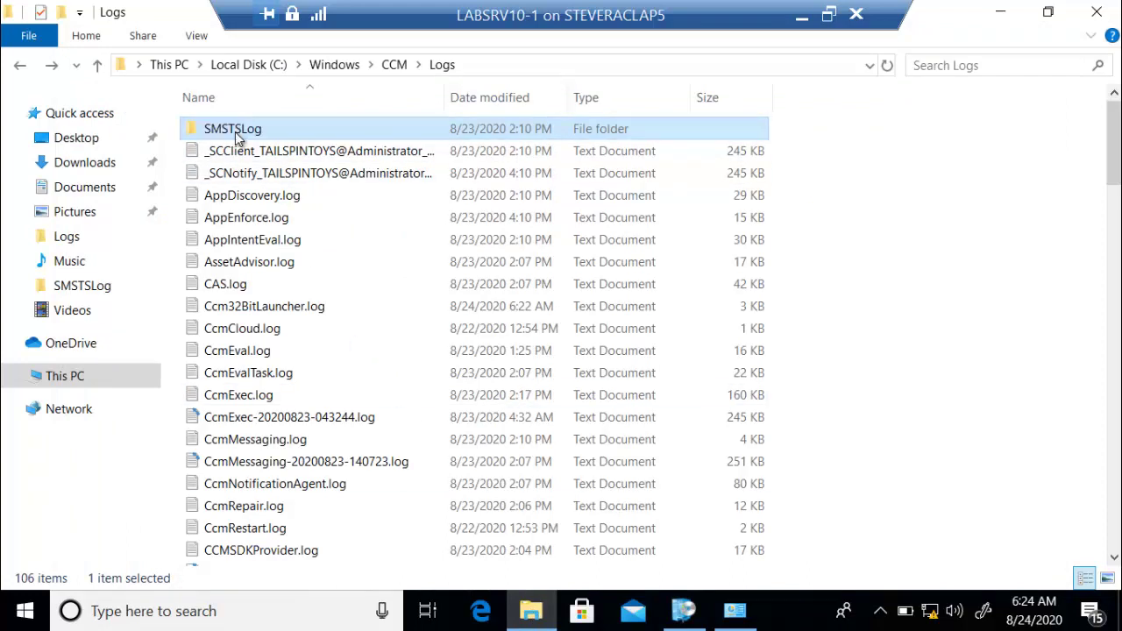
pyautogui.press('Delete')
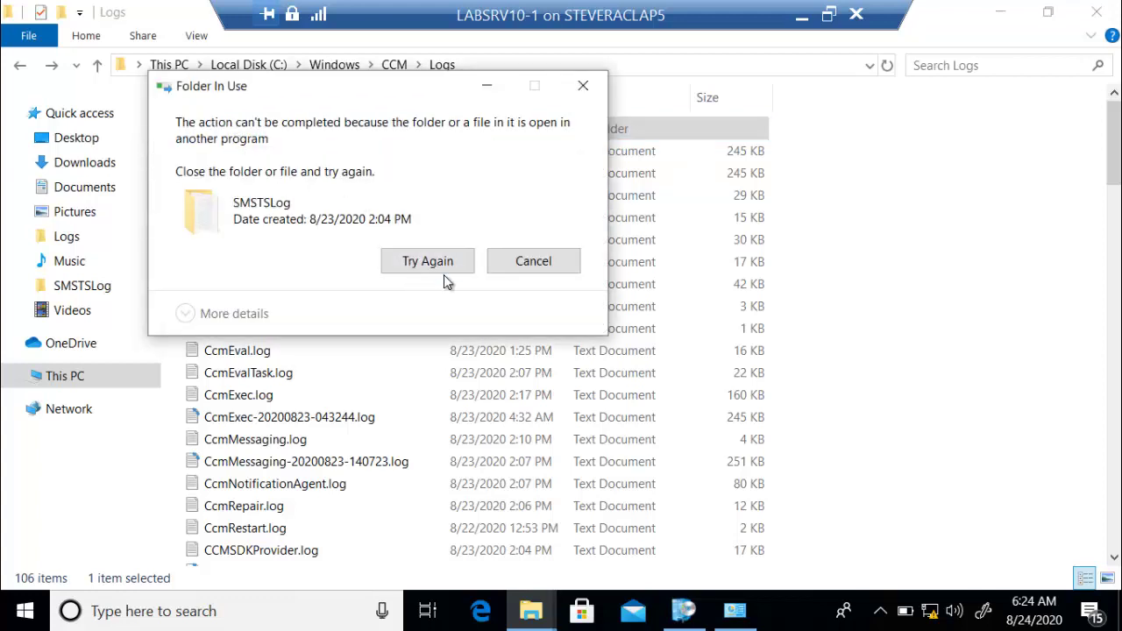
pyautogui.click(514, 260)
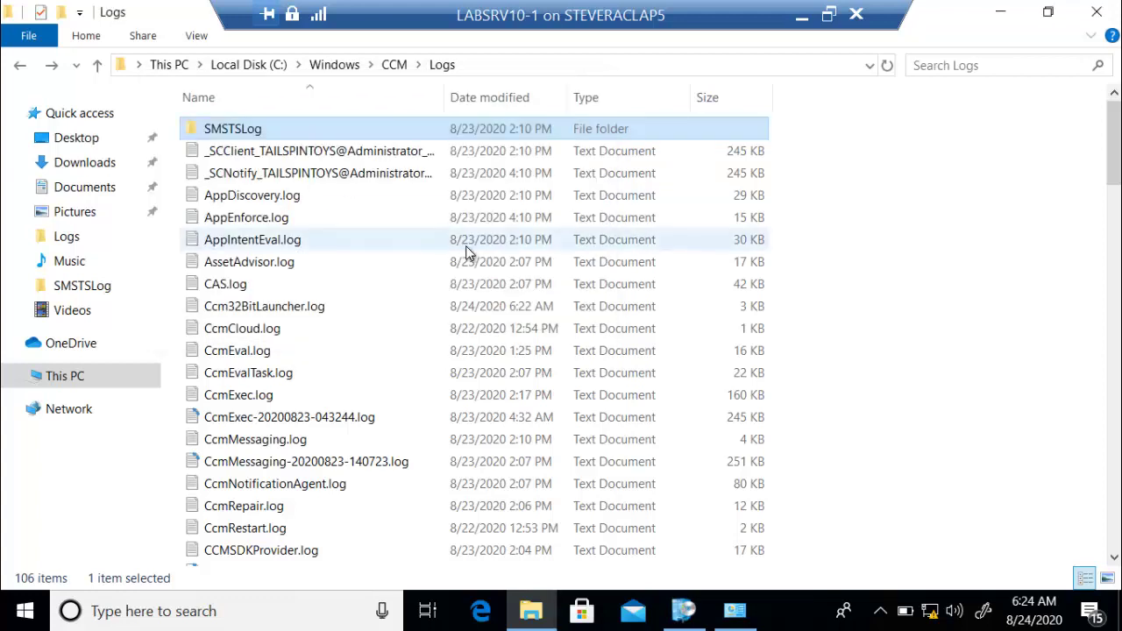
# Inside SMSTSLog, try deleting smsts.log and retry, though it stays locked
pyautogui.doubleClick(267, 130)
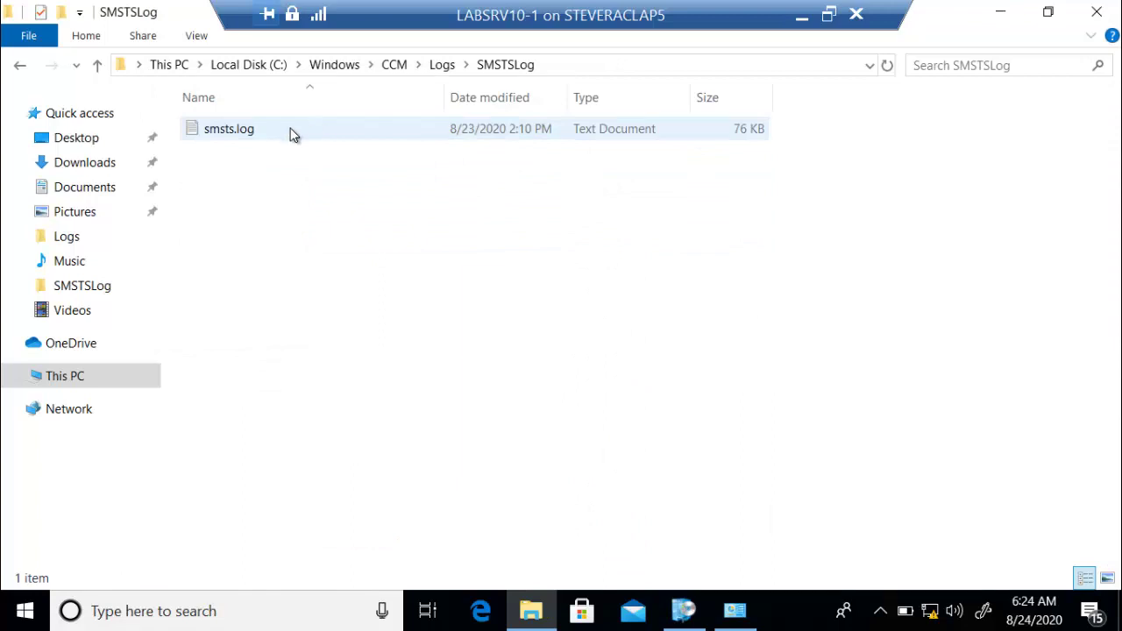
pyautogui.click(294, 134)
pyautogui.press('Delete')
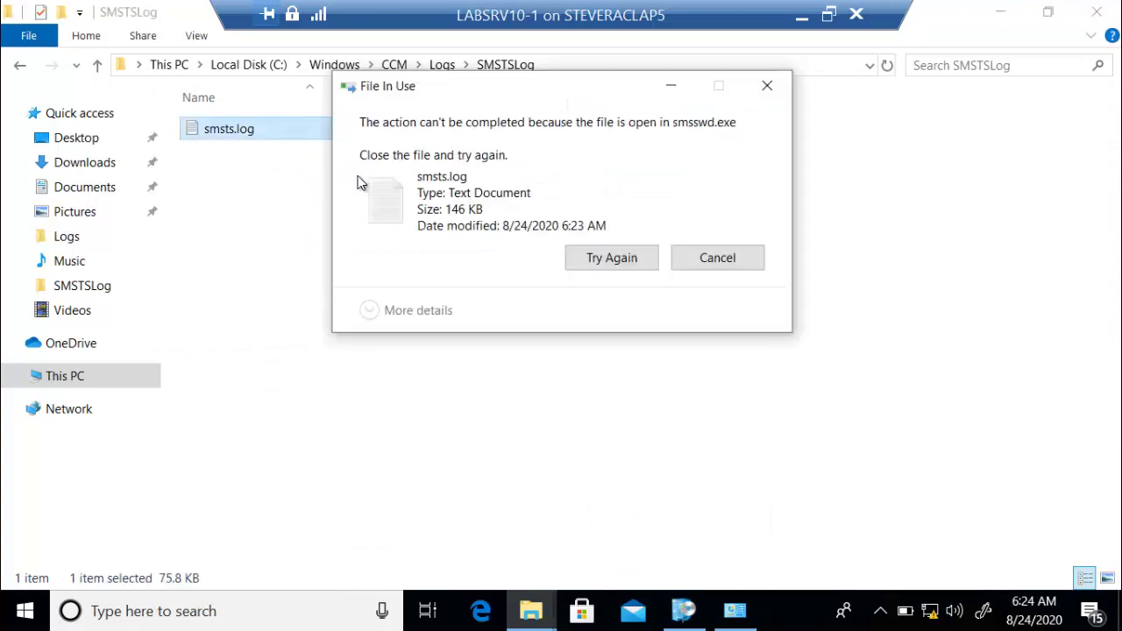
pyautogui.click(613, 256)
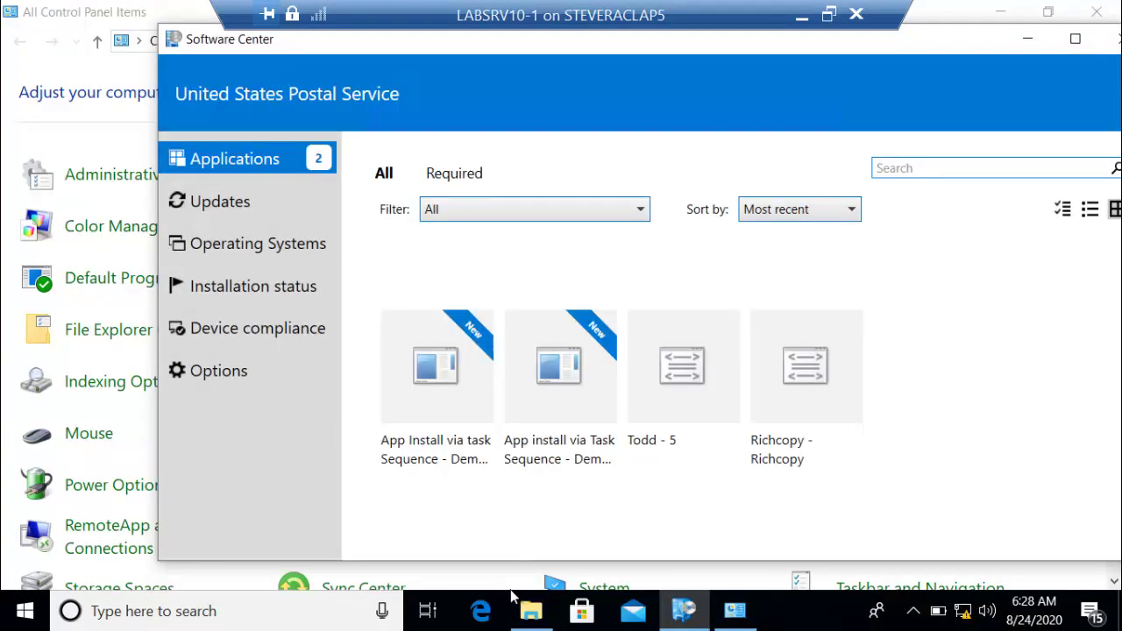
# Step up through the CCM\Logs file list to the first log file
pyautogui.click(531, 611)
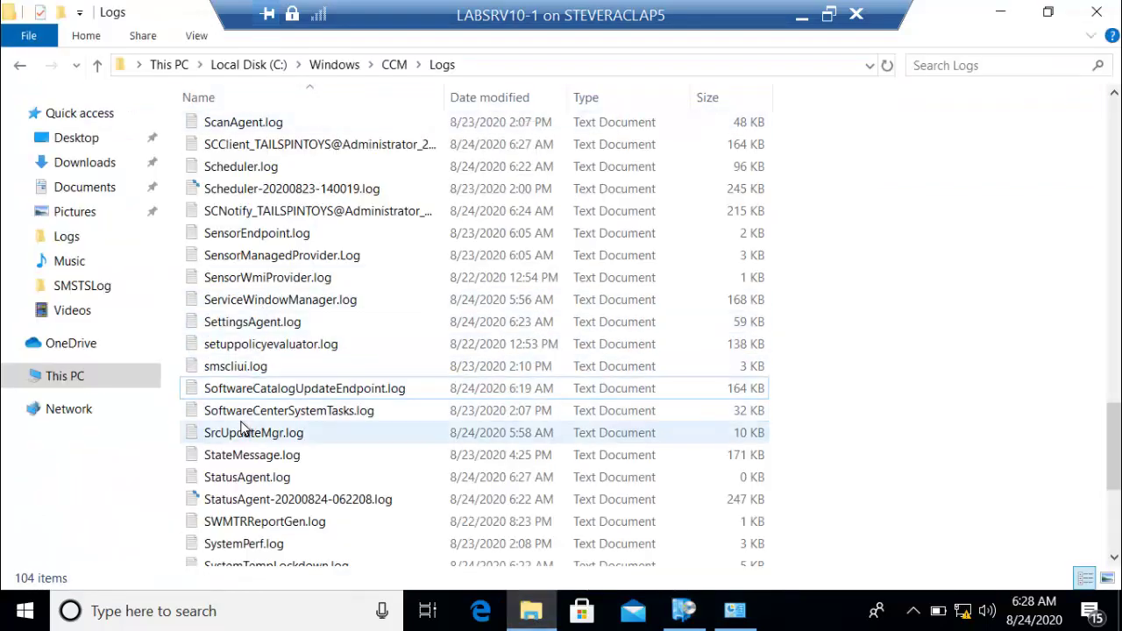
pyautogui.click(256, 368)
pyautogui.press('Up')
pyautogui.press('Up')
pyautogui.press('Up')
pyautogui.press('Up')
pyautogui.press('Up')
pyautogui.press('Up')
pyautogui.press('Up')
pyautogui.press('Up')
pyautogui.press('Up')
pyautogui.press('Up')
pyautogui.press('Up')
pyautogui.press('Up')
pyautogui.press('Up')
pyautogui.press('Up')
pyautogui.press('Up')
pyautogui.press('Up')
pyautogui.press('Up')
pyautogui.press('Up')
pyautogui.press('Up')
pyautogui.press('Up')
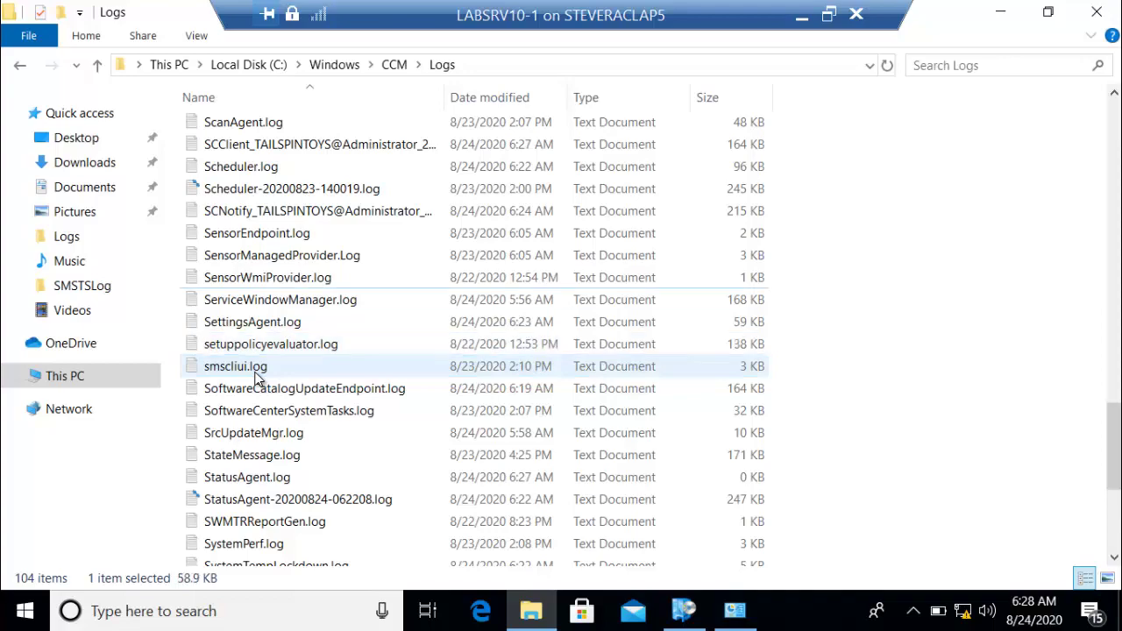
pyautogui.press('Up')
pyautogui.press('Up')
pyautogui.press('Up')
pyautogui.press('Up')
pyautogui.press('Up')
pyautogui.press('Up')
pyautogui.press('Up')
pyautogui.press('Up')
pyautogui.press('Up')
pyautogui.press('Up')
pyautogui.press('Up')
pyautogui.press('Up')
pyautogui.press('Up')
pyautogui.press('Up')
pyautogui.press('Up')
pyautogui.press('Up')
pyautogui.press('Up')
pyautogui.press('Up')
pyautogui.press('Up')
pyautogui.press('Up')
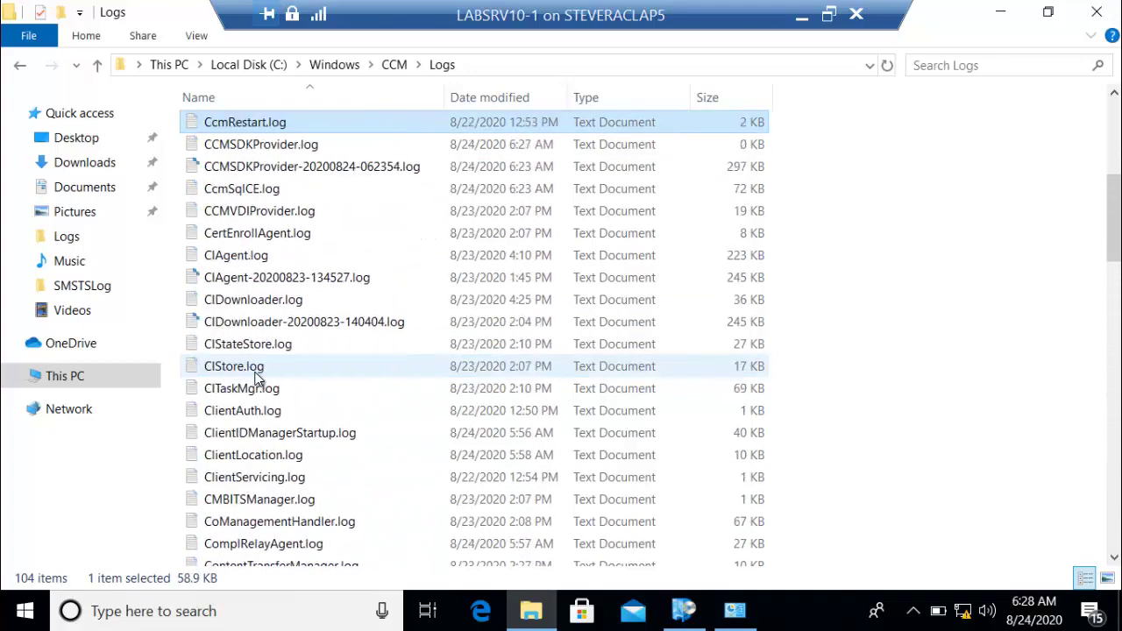
pyautogui.press('Up')
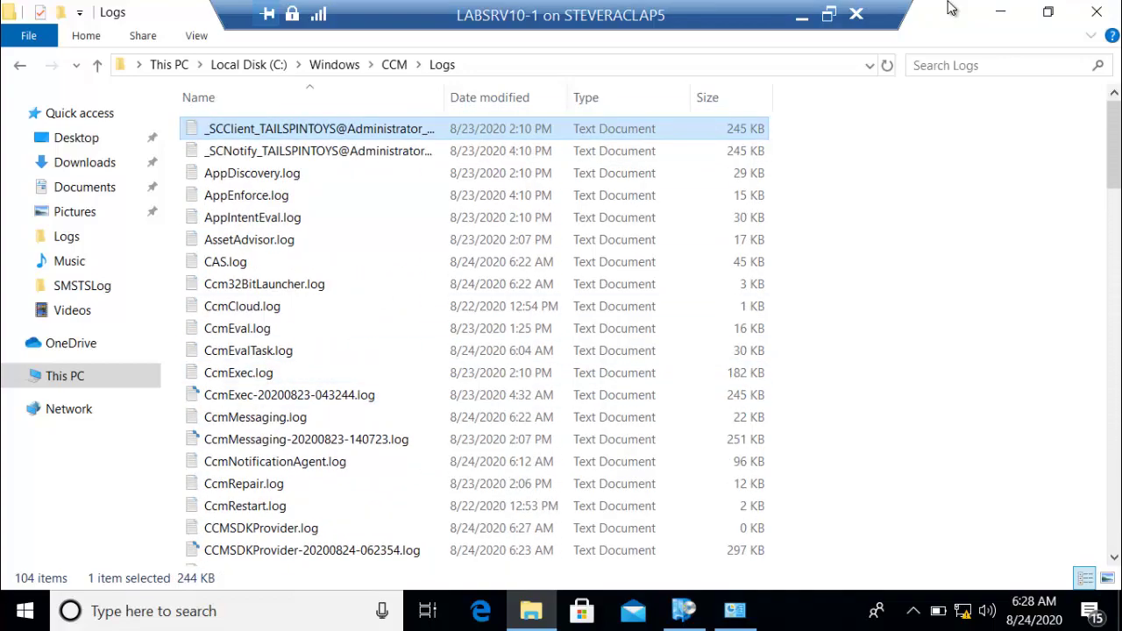
# Hide Explorer and retry App install via Task Sequence - Demo 1 until it shows Installed
pyautogui.click(1001, 16)
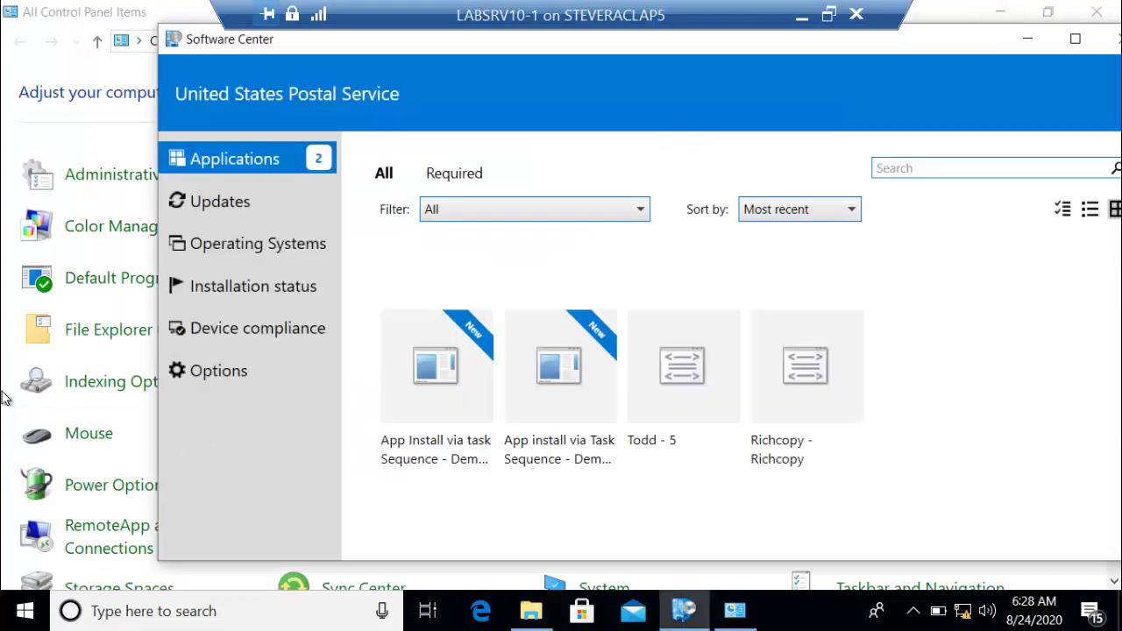
pyautogui.click(532, 357)
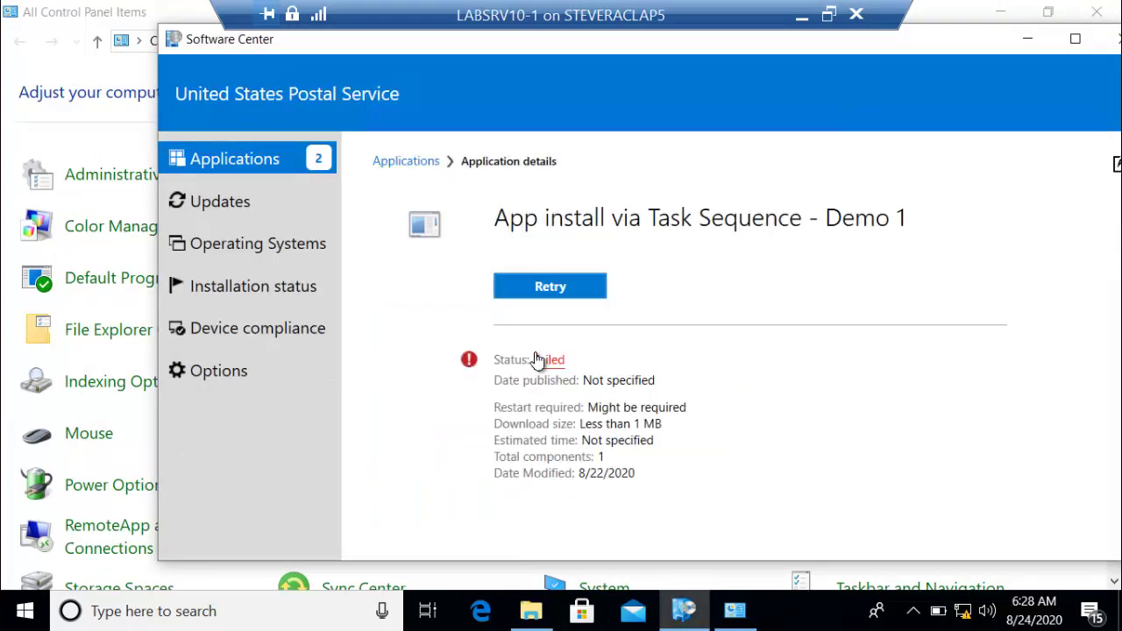
pyautogui.click(562, 302)
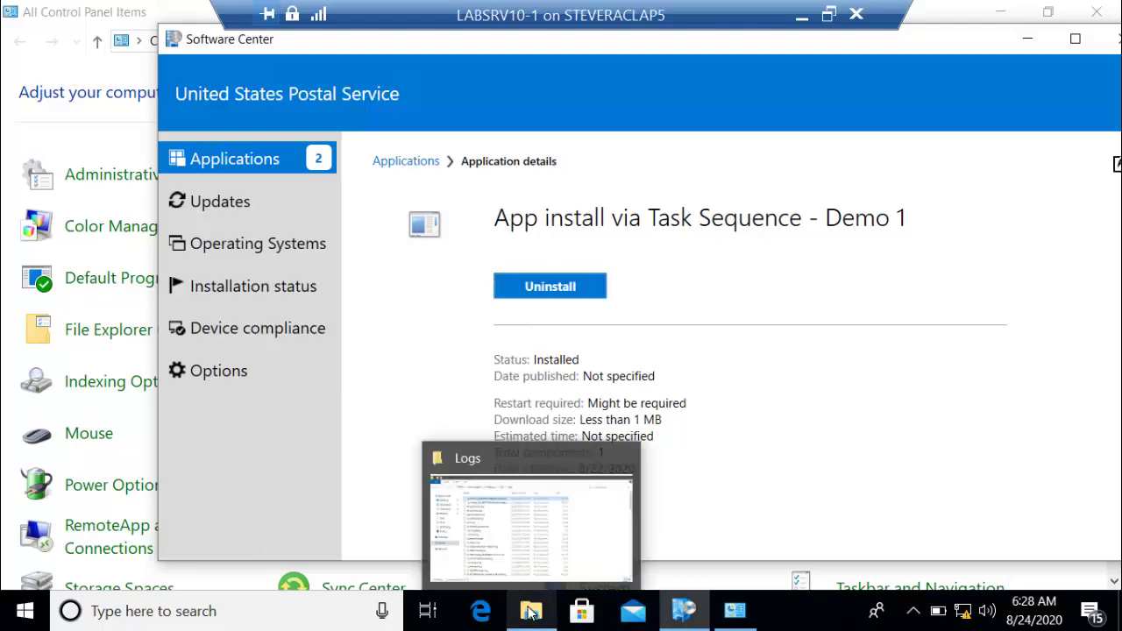
# Bring the CCM Logs window forward and jump to smscliui.log by typing 'sms'
pyautogui.click(530, 612)
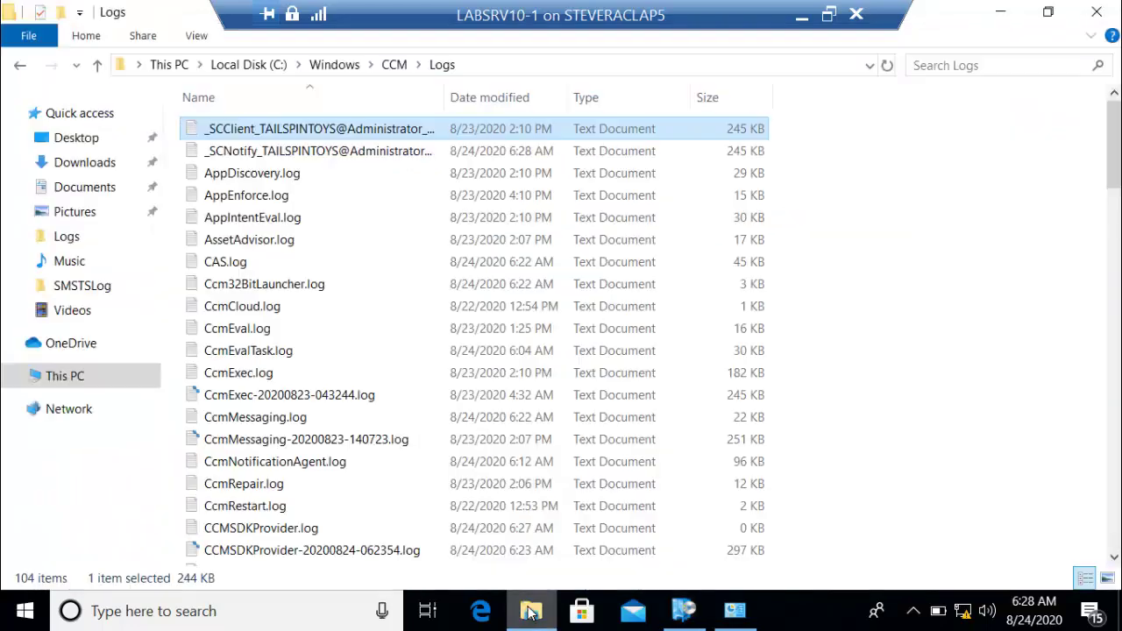
pyautogui.click(340, 327)
pyautogui.write('sms')
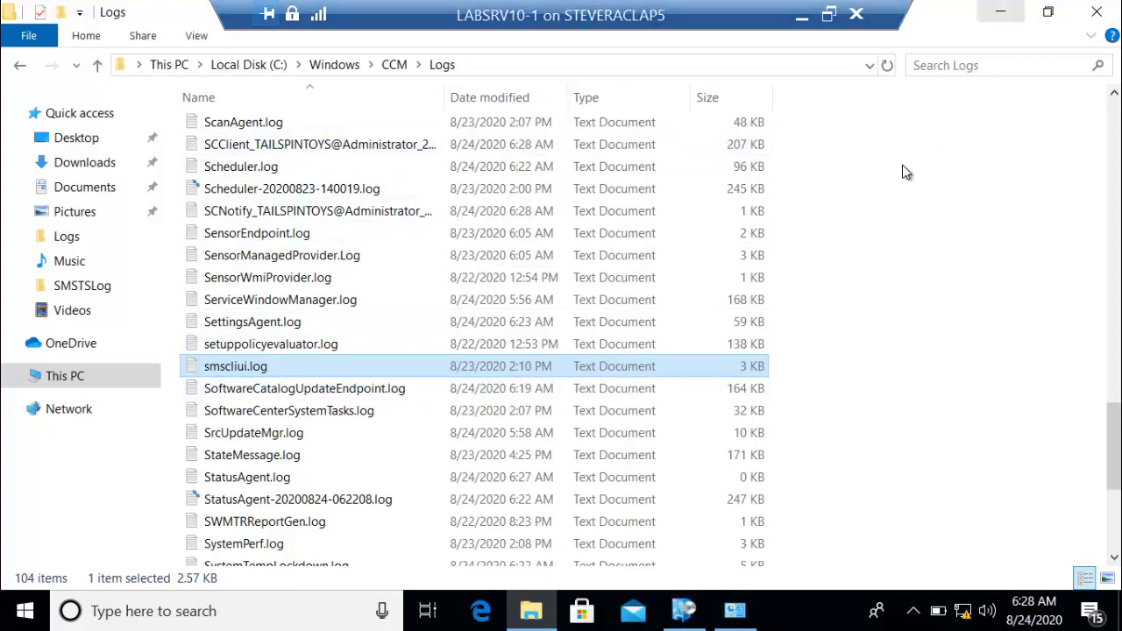
pyautogui.click(1105, 230)
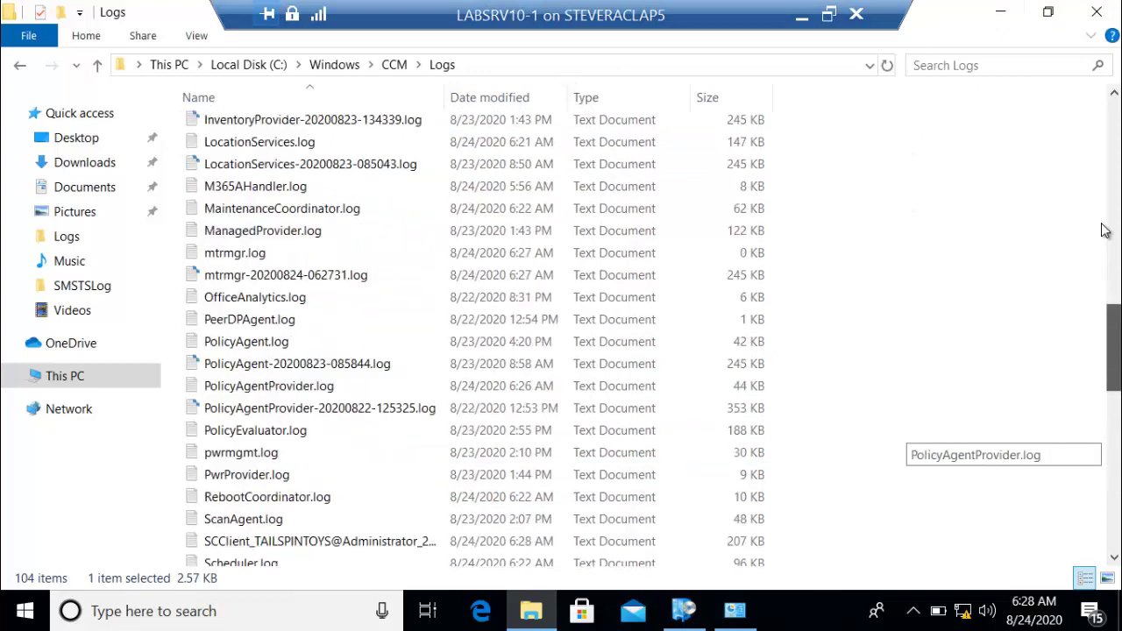
pyautogui.scroll(13, 1104, 230)
pyautogui.scroll(-20, 1105, 229)
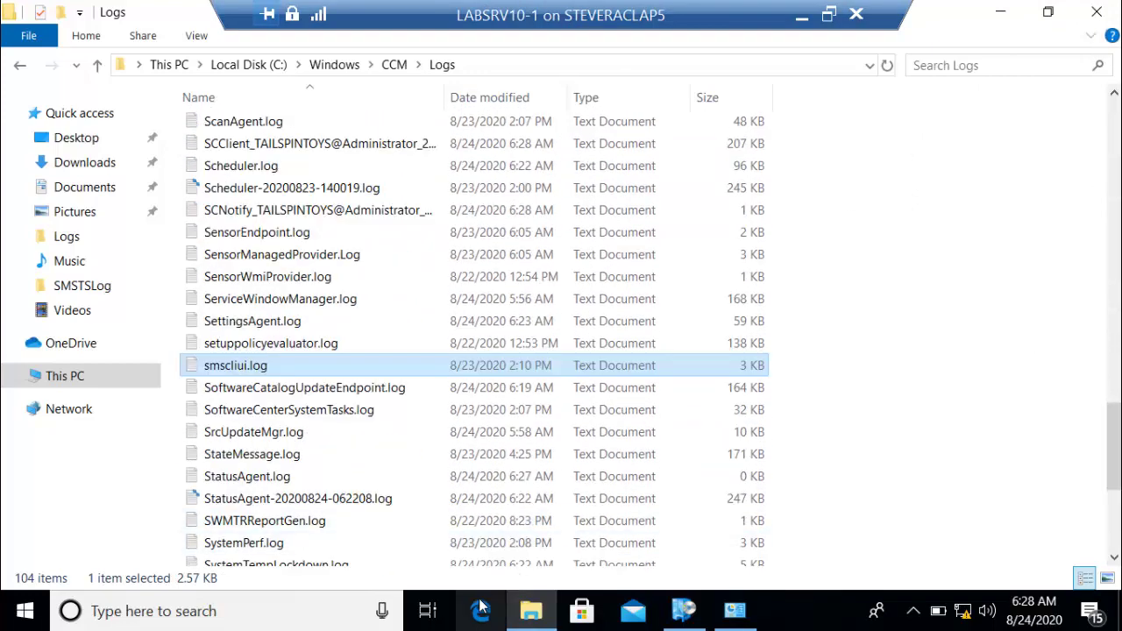
pyautogui.click(24, 614)
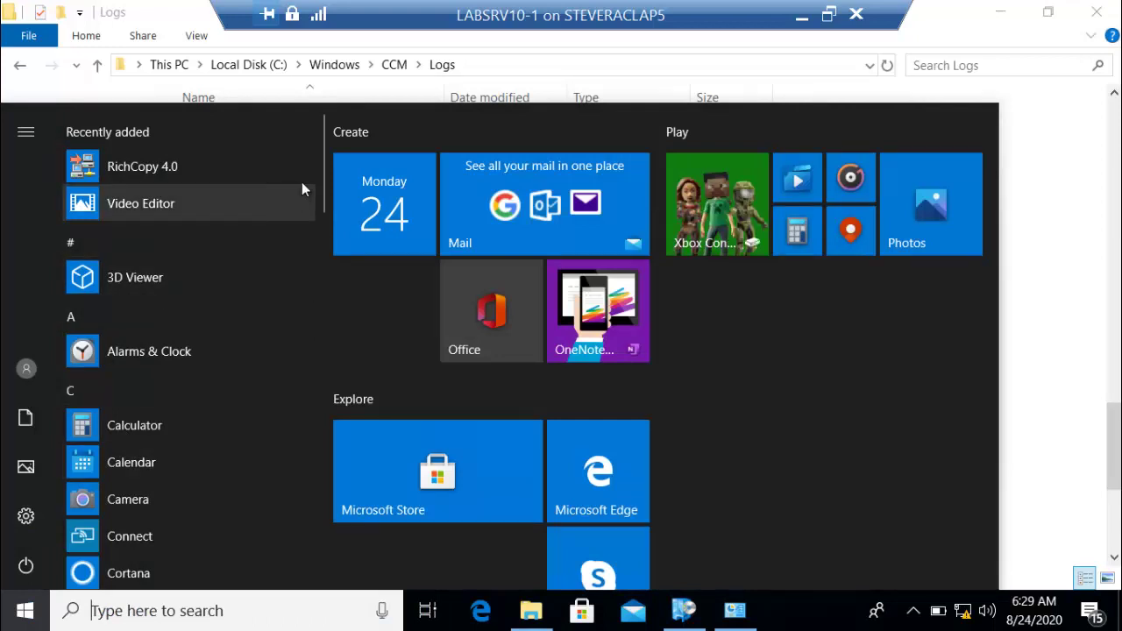
# Scroll the Start menu app list to the M section, then close the menu
pyautogui.scroll(-3, 317, 268)
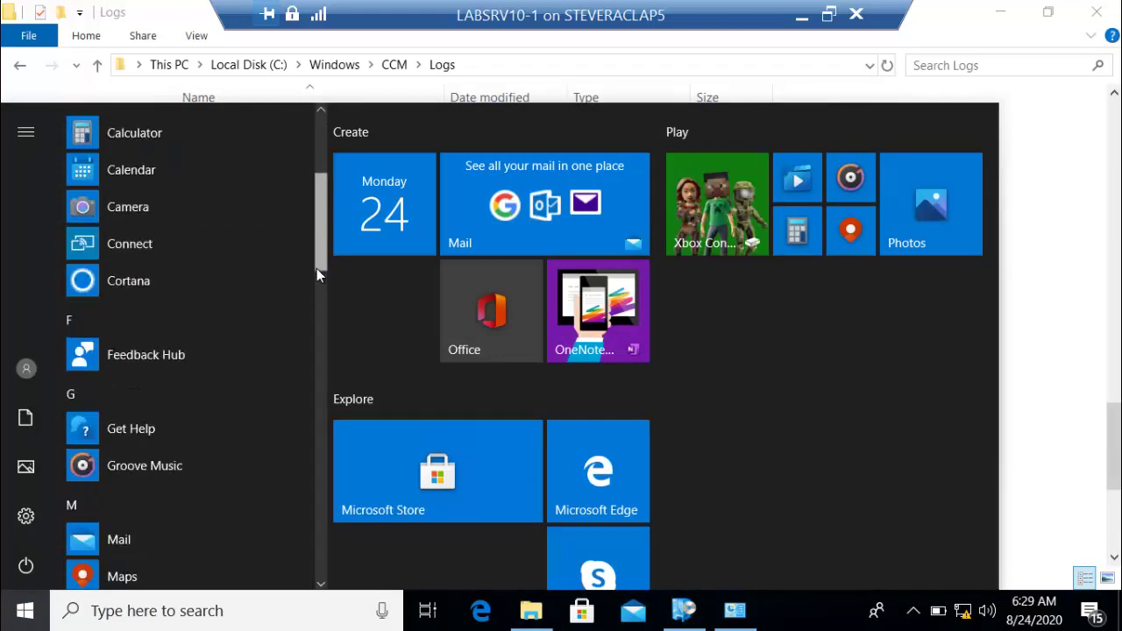
pyautogui.scroll(-3, 317, 270)
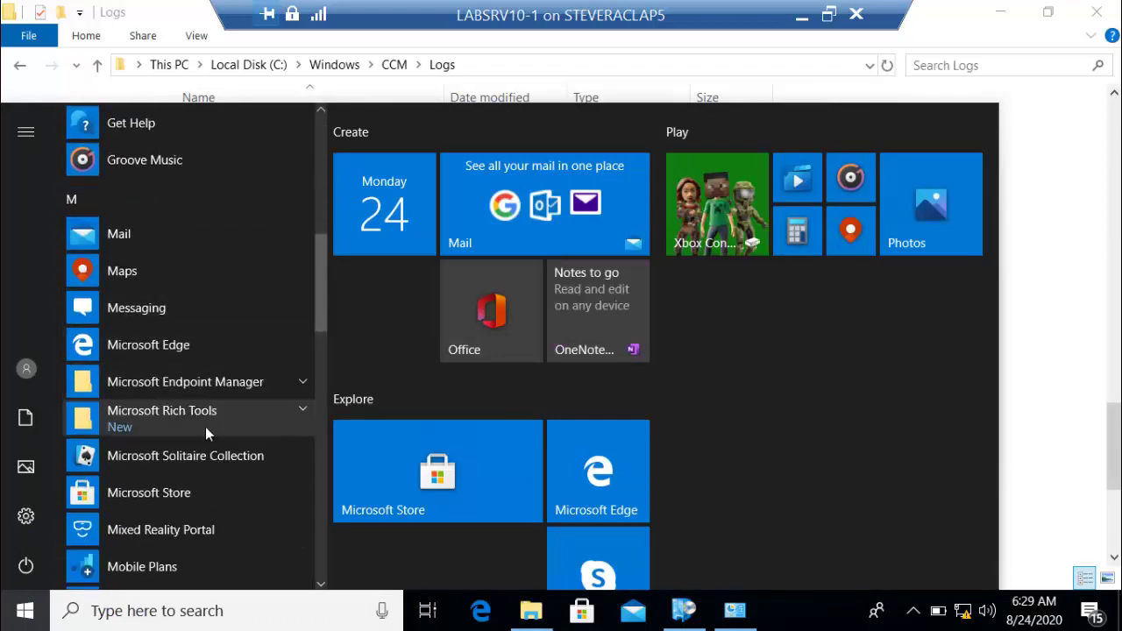
pyautogui.click(965, 24)
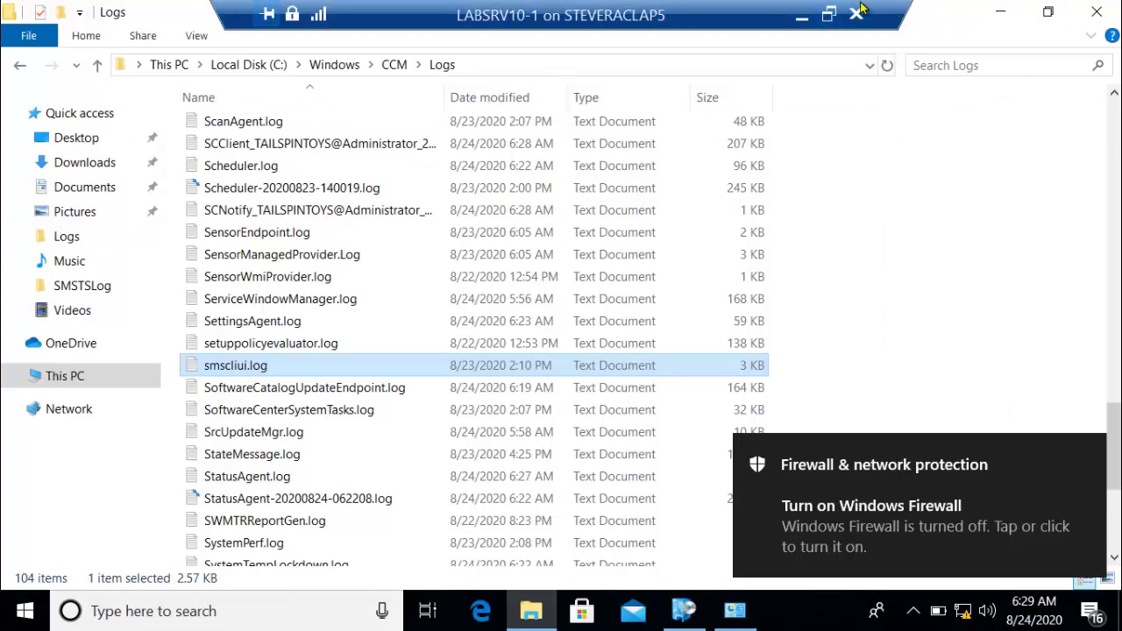
# Minimize the Logs window to reveal the Demo 1 details page in Software Center
pyautogui.click(997, 18)
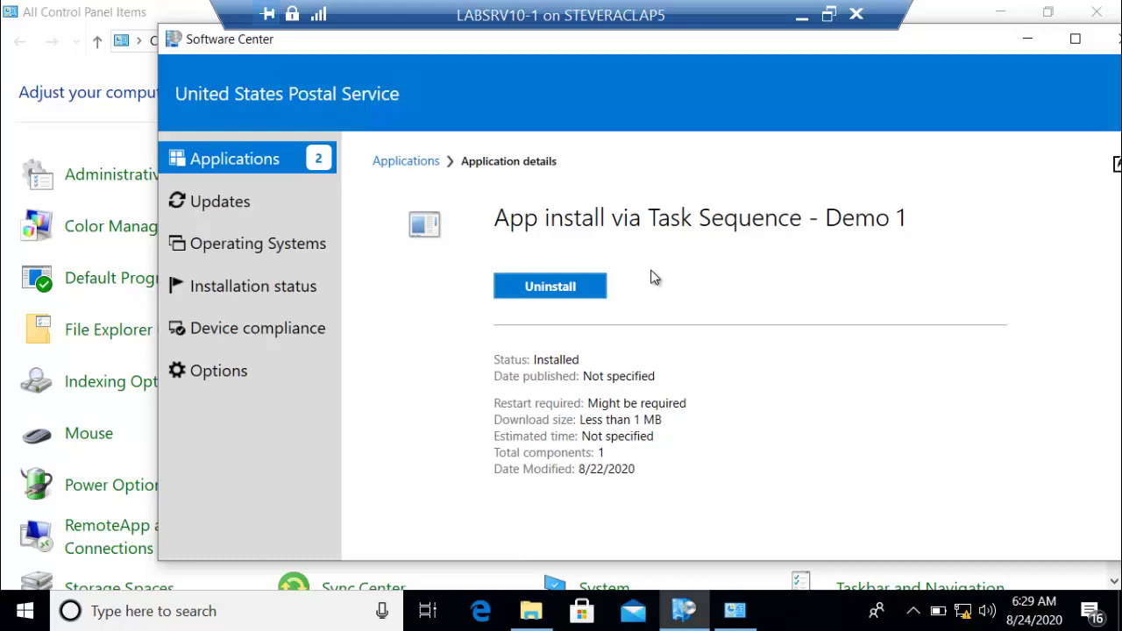
# Uninstall App install via Task Sequence - Demo 1 to launch the Demo app - Uninstall task sequence
pyautogui.click(561, 286)
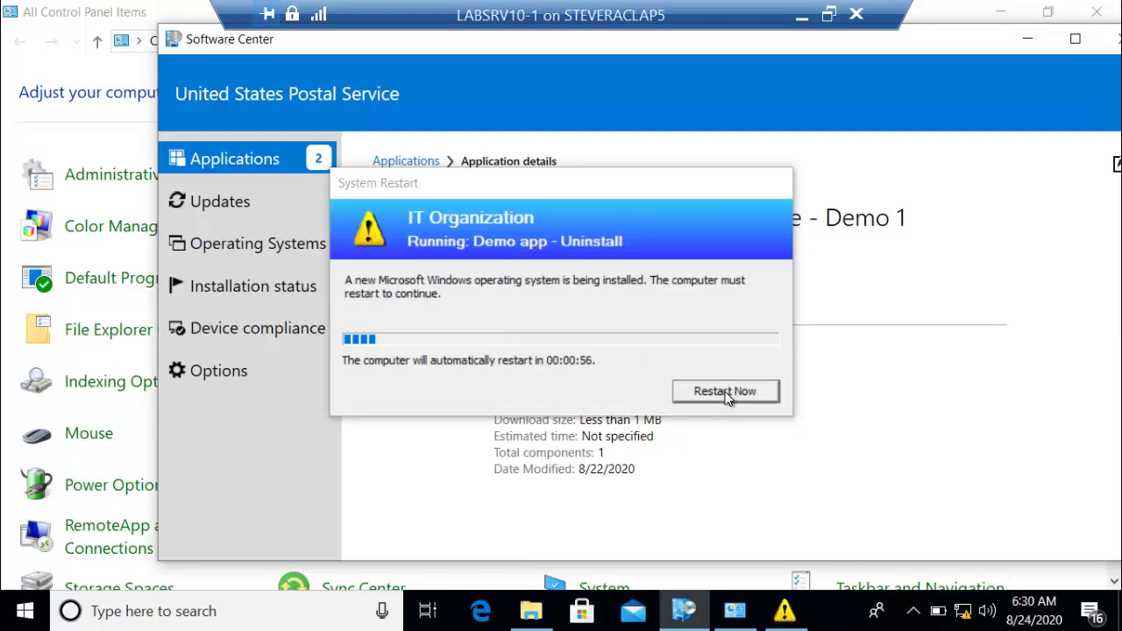
# Choose Restart Now in the System Restart dialog
pyautogui.click(725, 391)
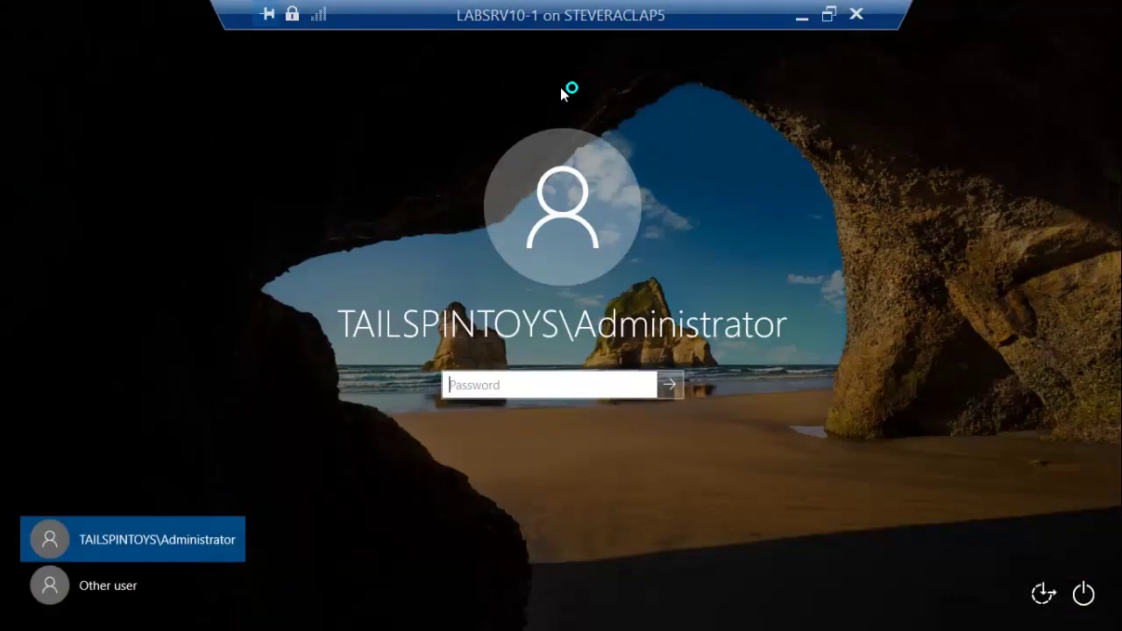
# Sign back in with the administrator password
pyautogui.write('*******')
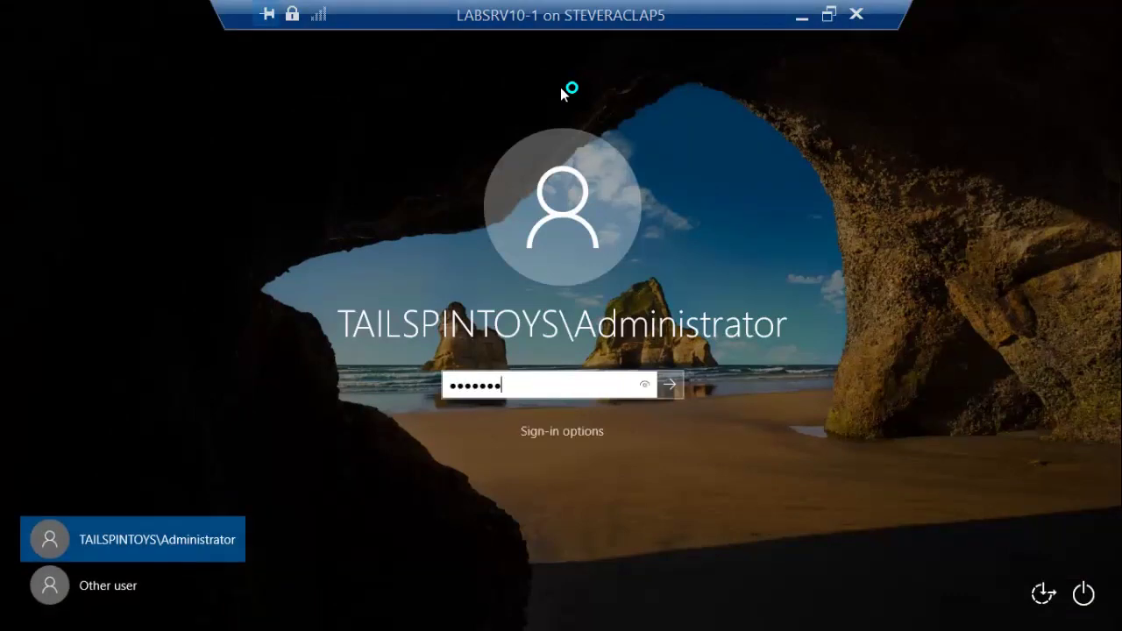
pyautogui.press('Return')
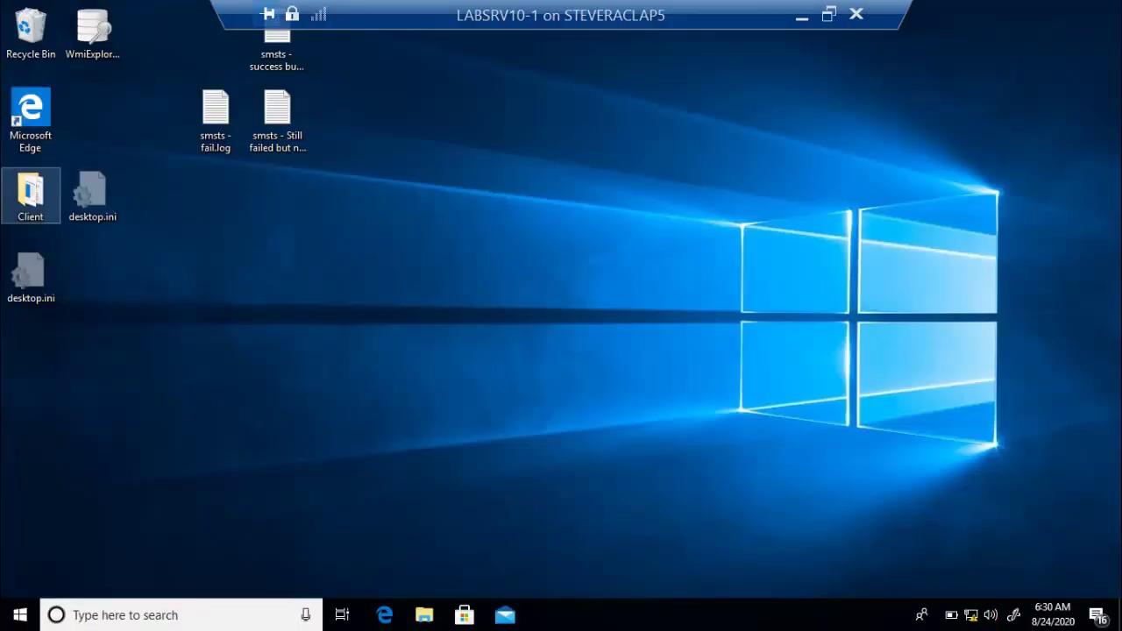
# Open C:\Windows\CCM\Logs\SMSTSLog in File Explorer and open smsts.log in Notepad
pyautogui.click(19, 615)
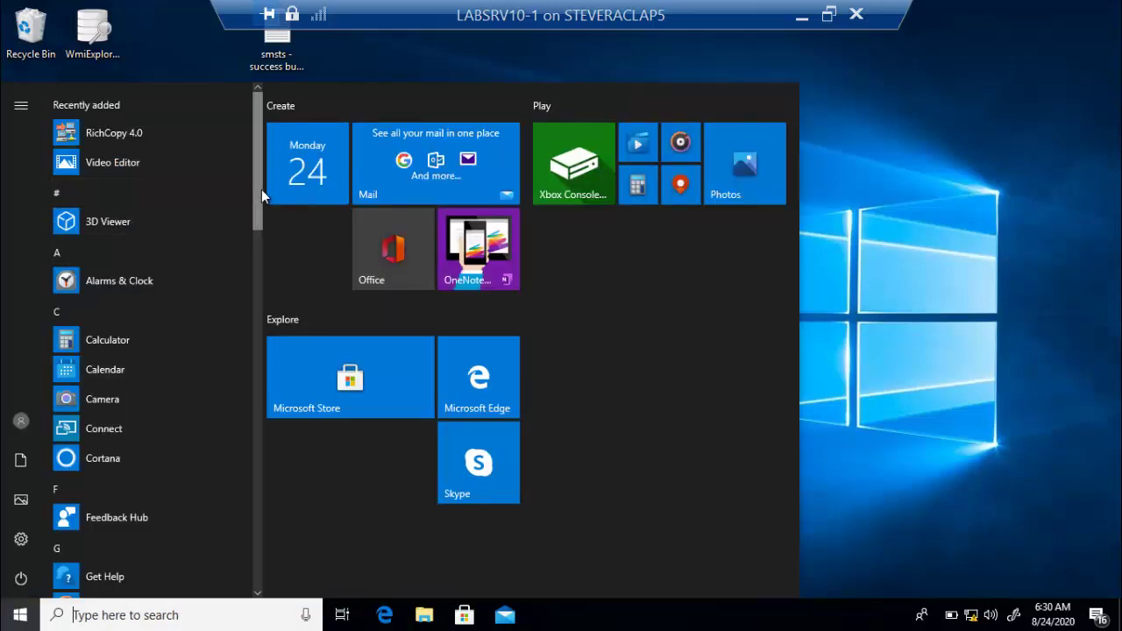
pyautogui.moveTo(261, 189); pyautogui.dragTo(270, 311)
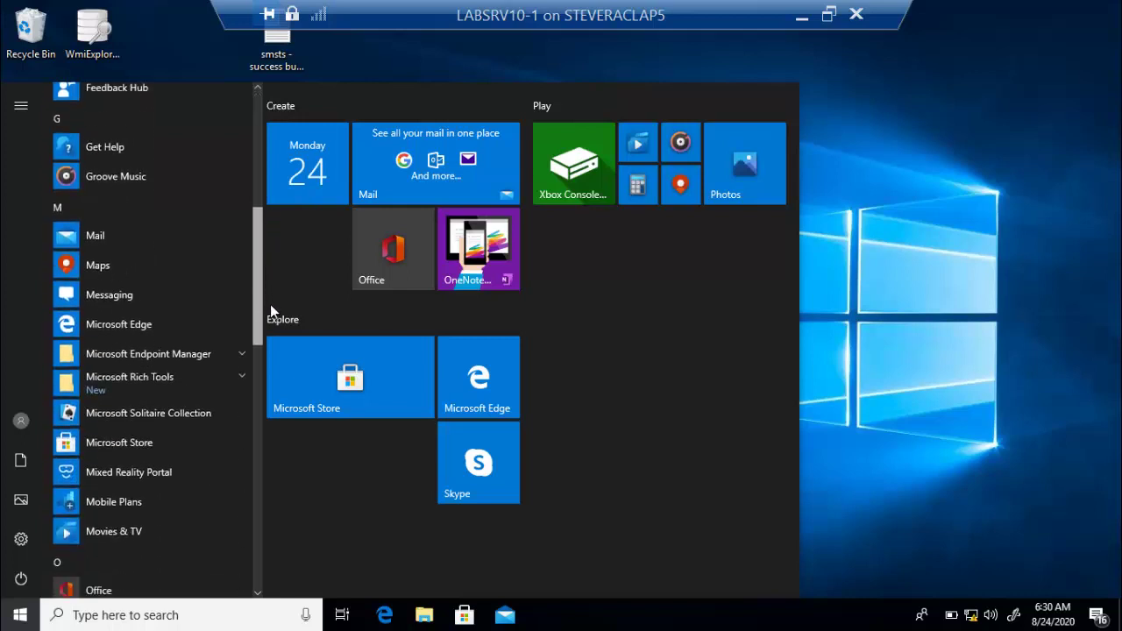
pyautogui.click(908, 285)
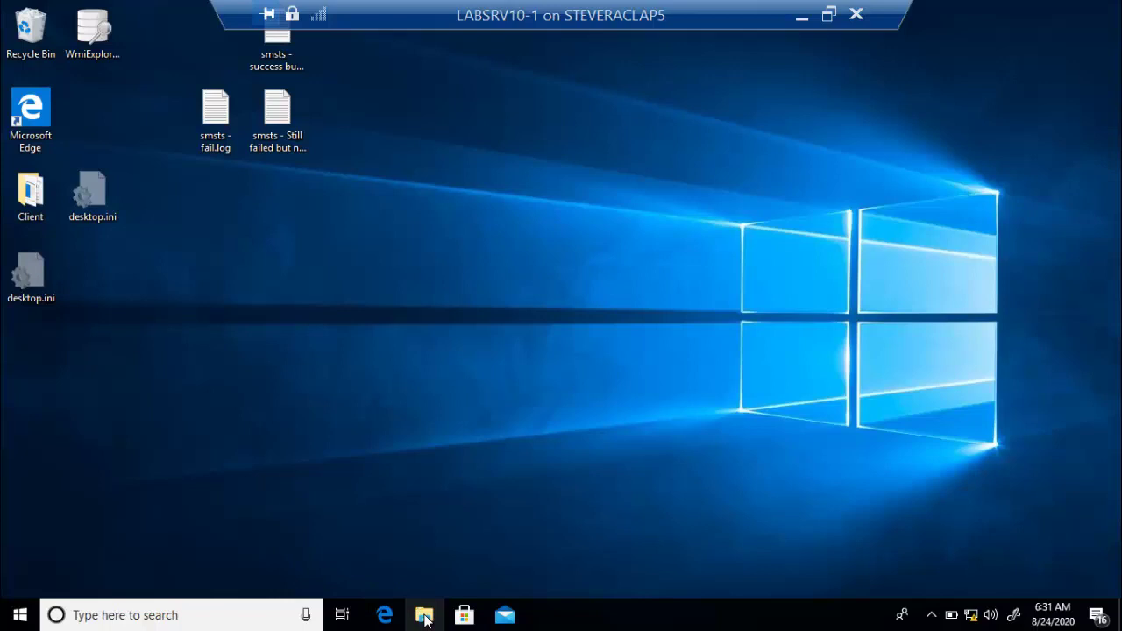
pyautogui.click(425, 617)
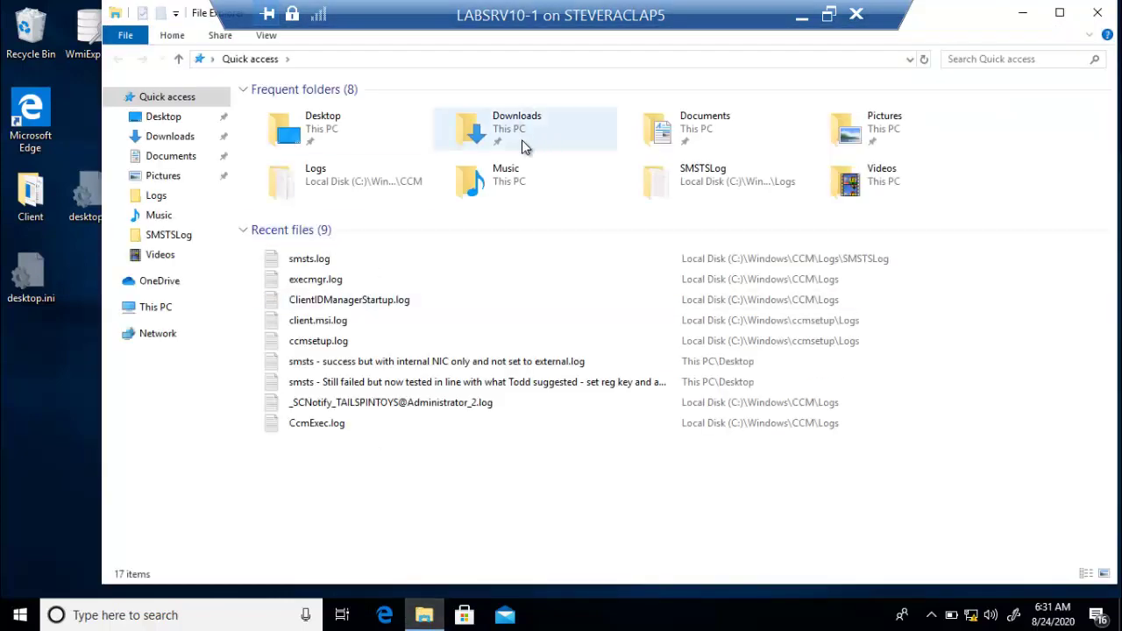
pyautogui.doubleClick(359, 195)
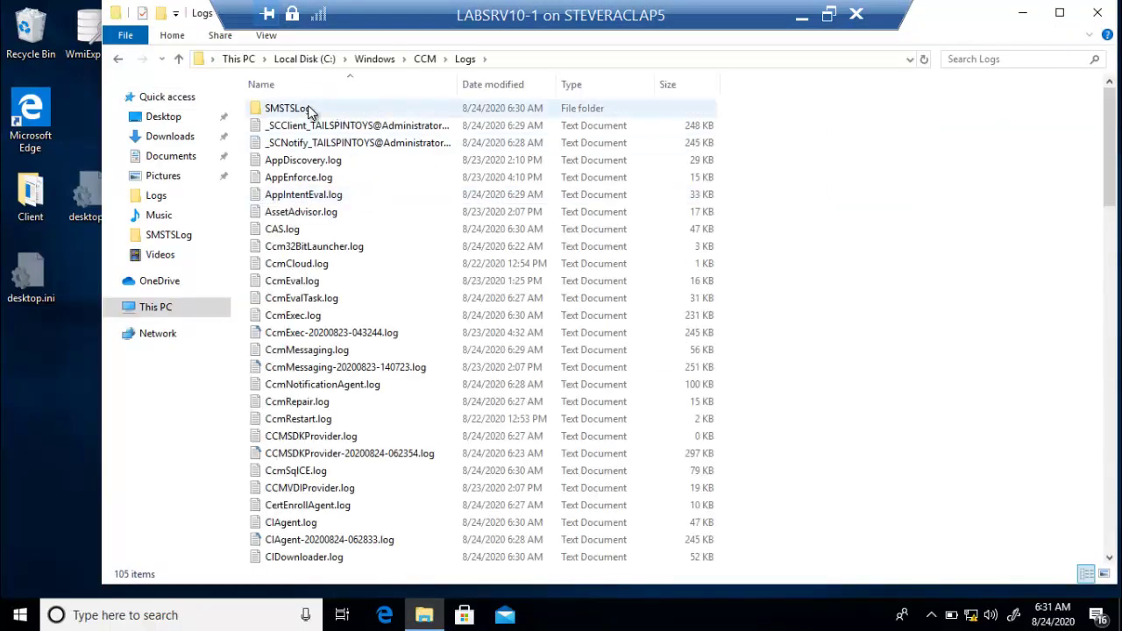
pyautogui.doubleClick(301, 109)
pyautogui.doubleClick(301, 108)
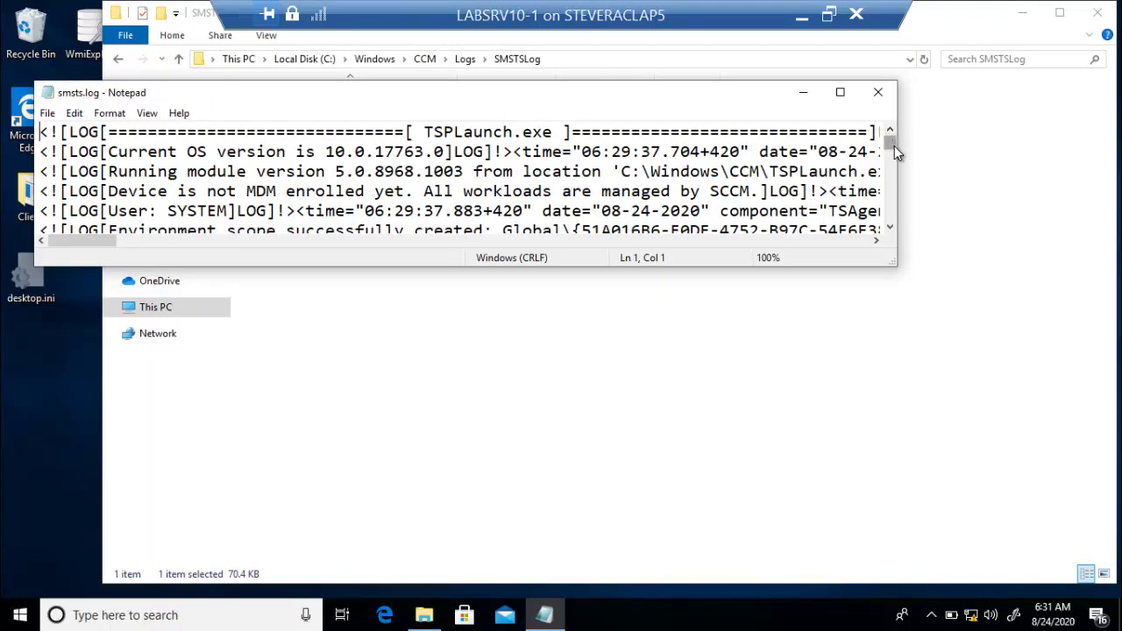
# Scroll smsts.log to the end and enlarge Notepad to show the final Richcopy - Uninstall entries
pyautogui.moveTo(895, 146); pyautogui.dragTo(901, 232)
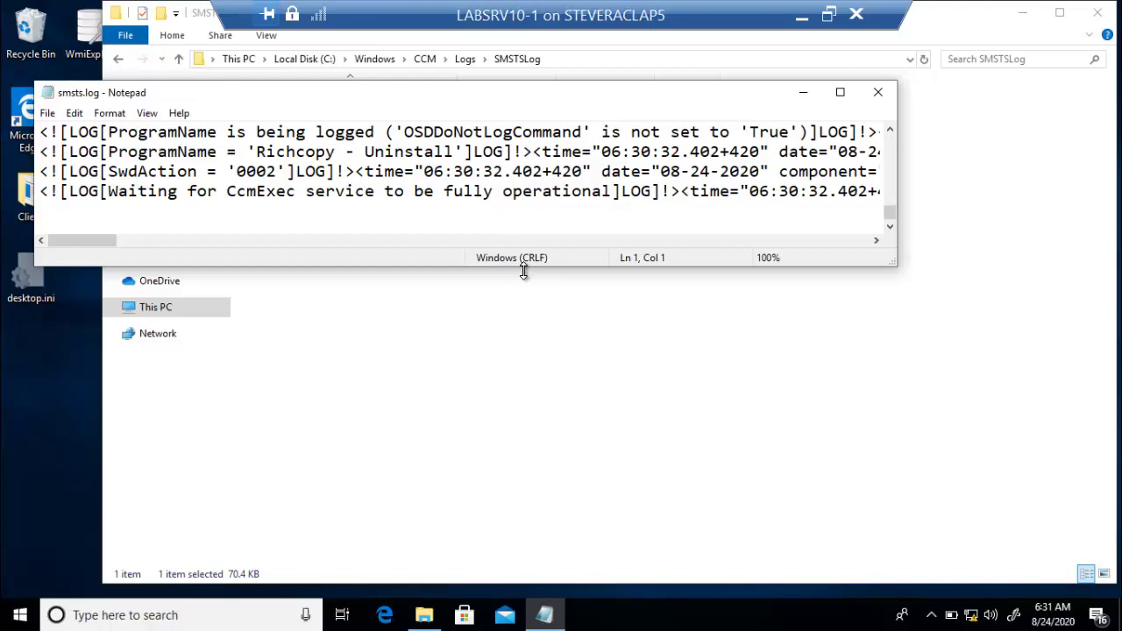
pyautogui.moveTo(523, 271); pyautogui.dragTo(553, 444)
pyautogui.click(426, 311)
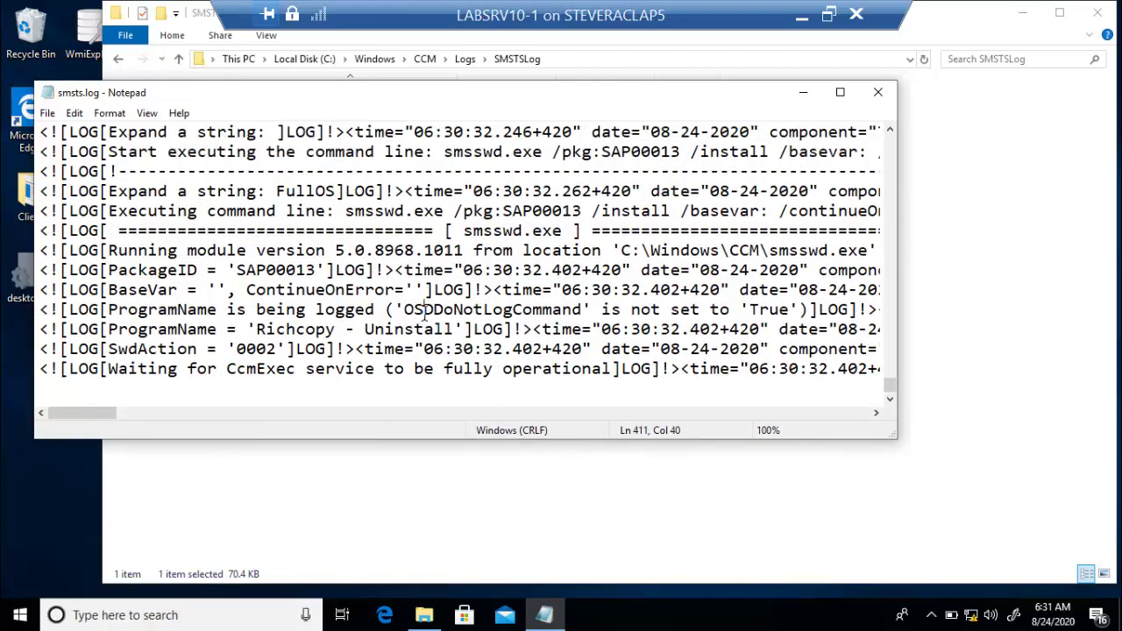
pyautogui.hotkey('ctrl', 'f')
# Search smsts.log upward for 'reboot', stepping back to the SMSTSRebootRequested and rebootcomputer.cpp entries
pyautogui.write('re')
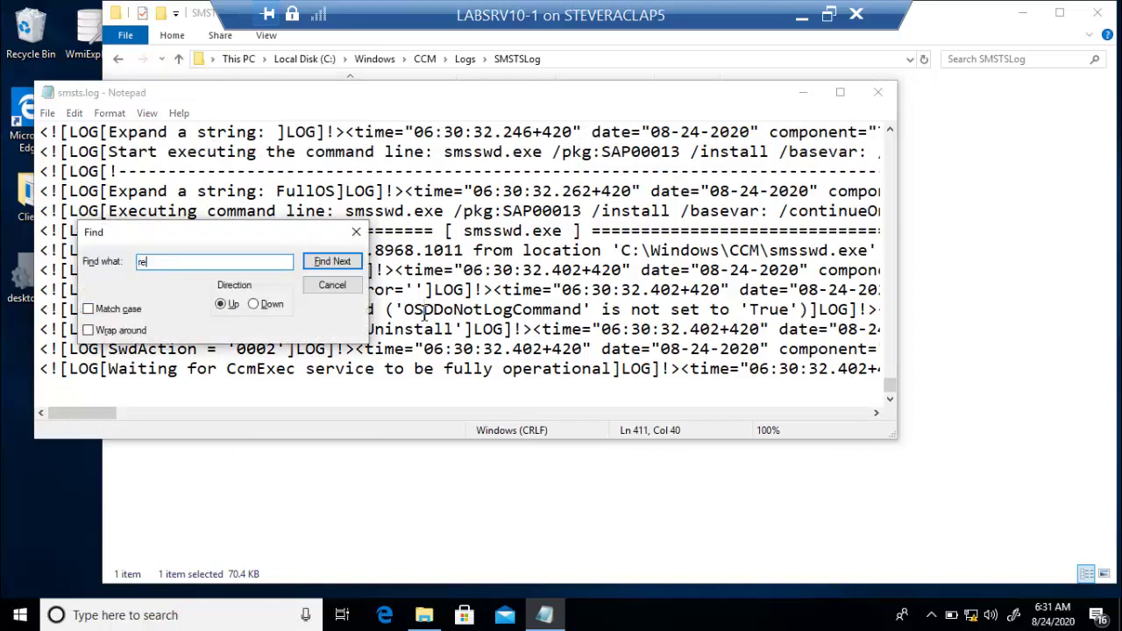
pyautogui.write('boot')
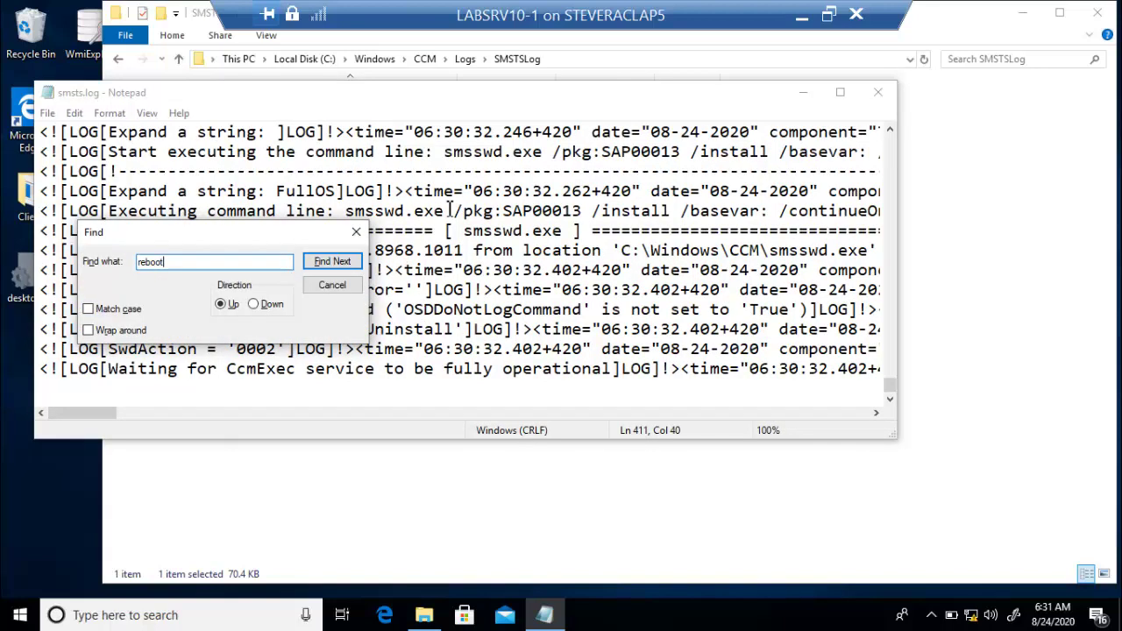
pyautogui.click(344, 263)
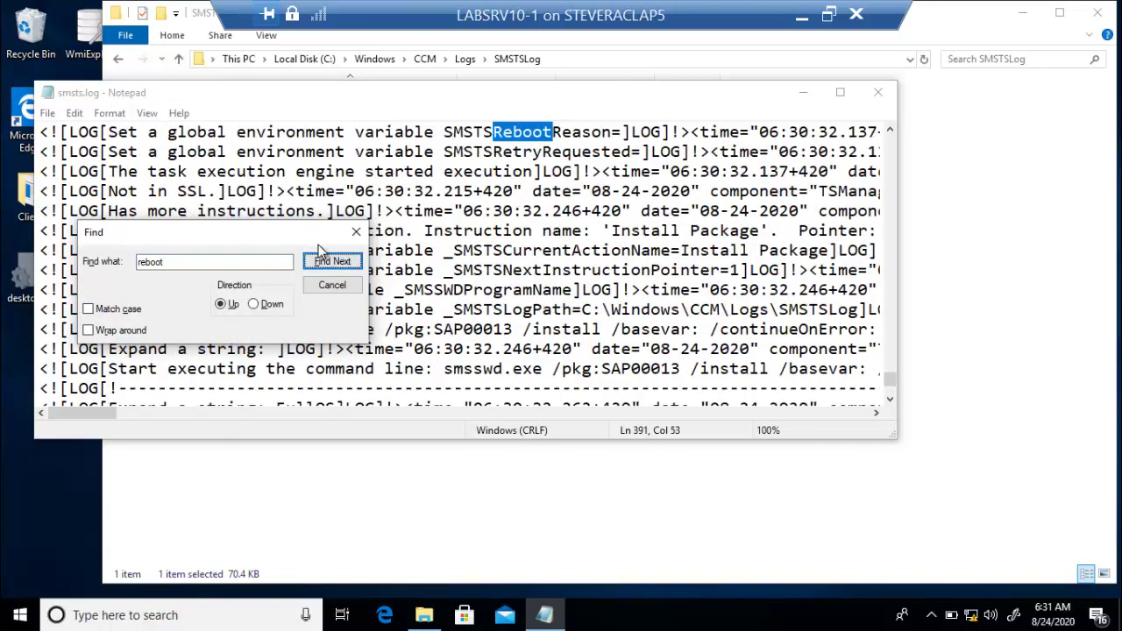
pyautogui.click(338, 261)
pyautogui.click(339, 262)
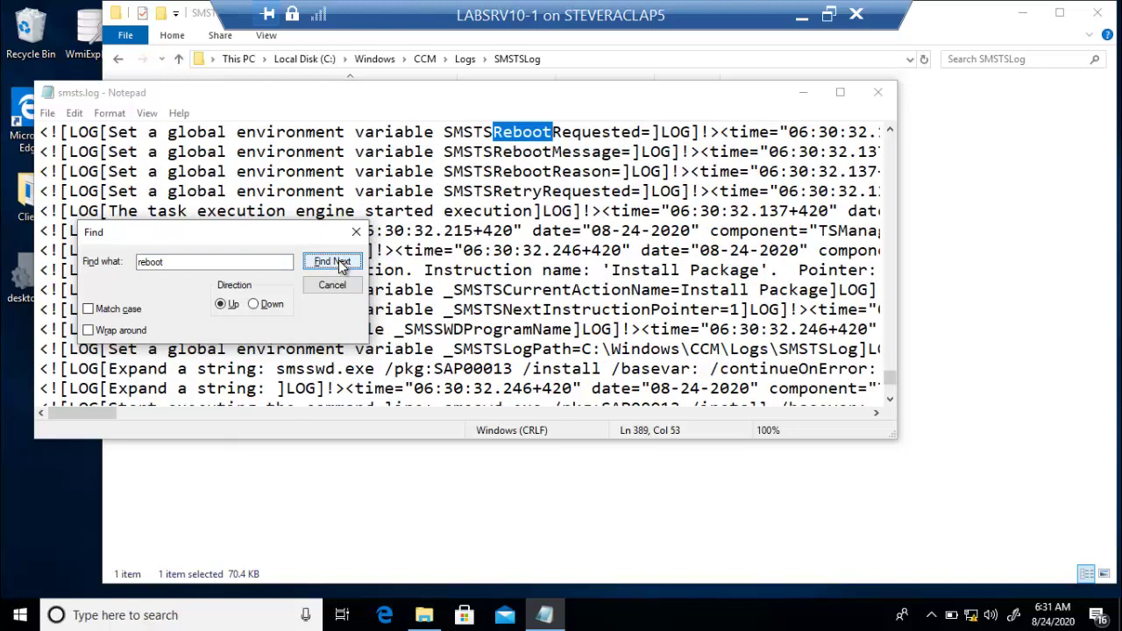
pyautogui.click(339, 261)
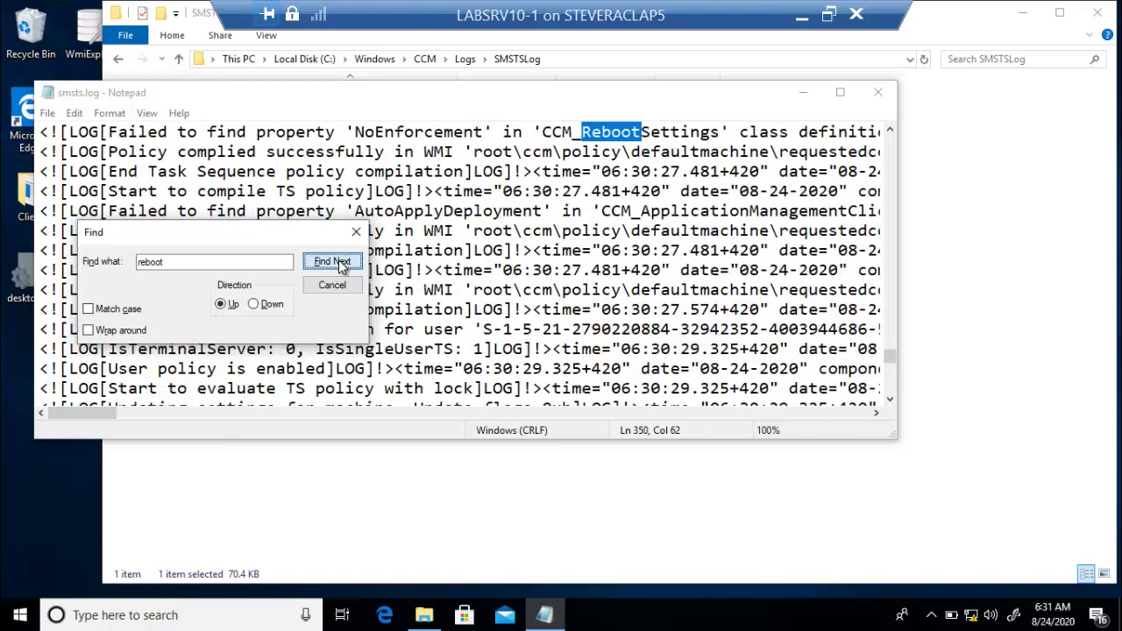
pyautogui.click(338, 261)
pyautogui.click(338, 261)
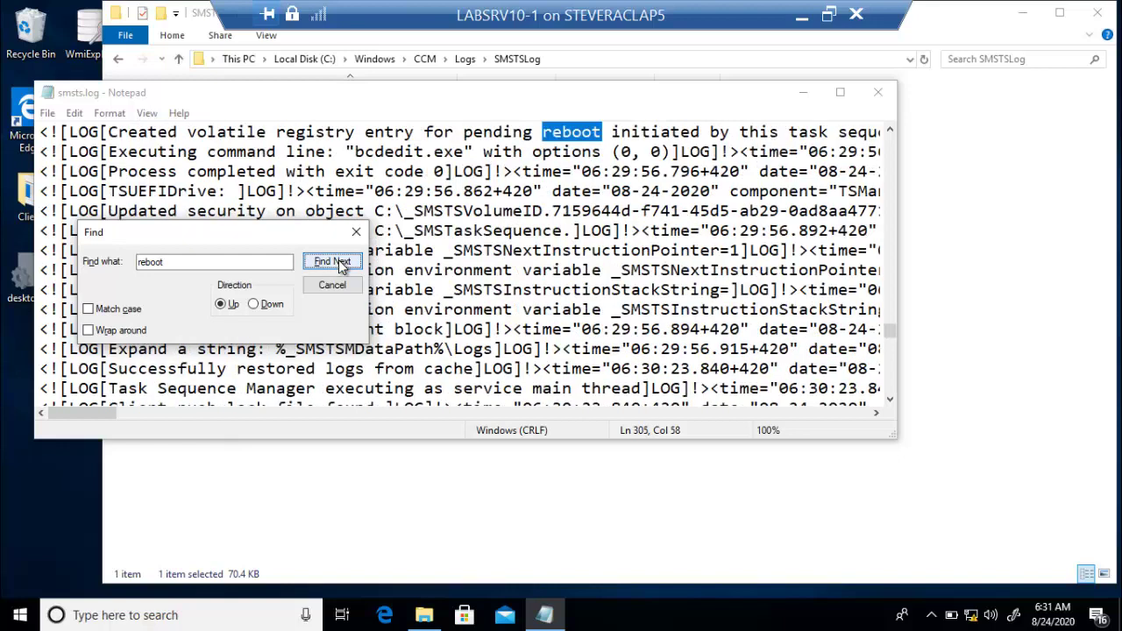
pyautogui.click(338, 262)
pyautogui.click(339, 262)
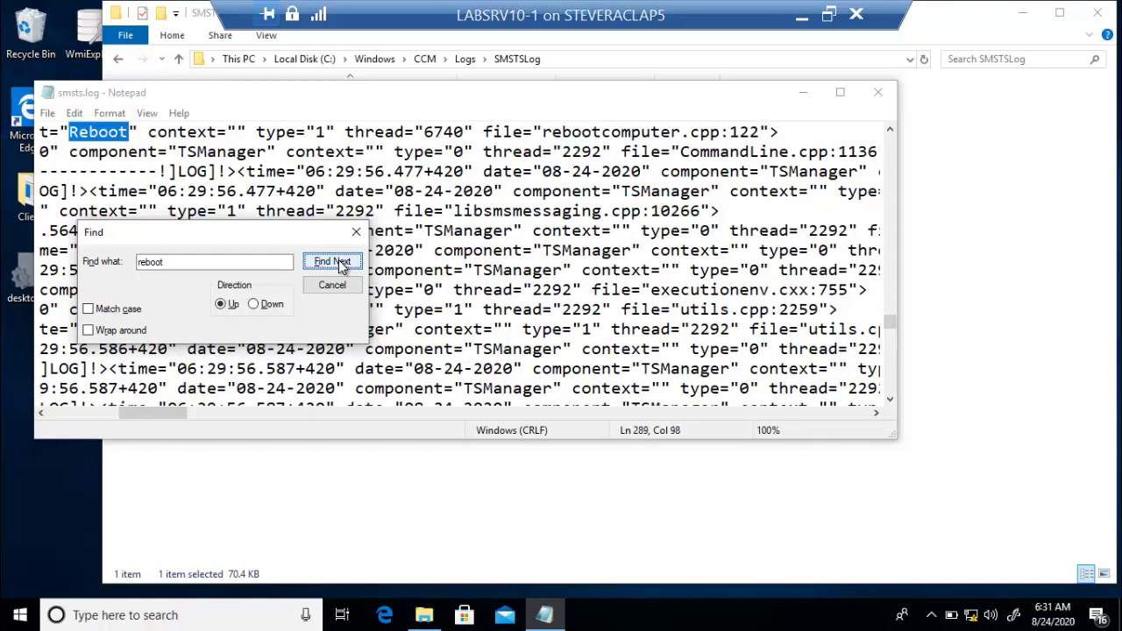
pyautogui.click(338, 262)
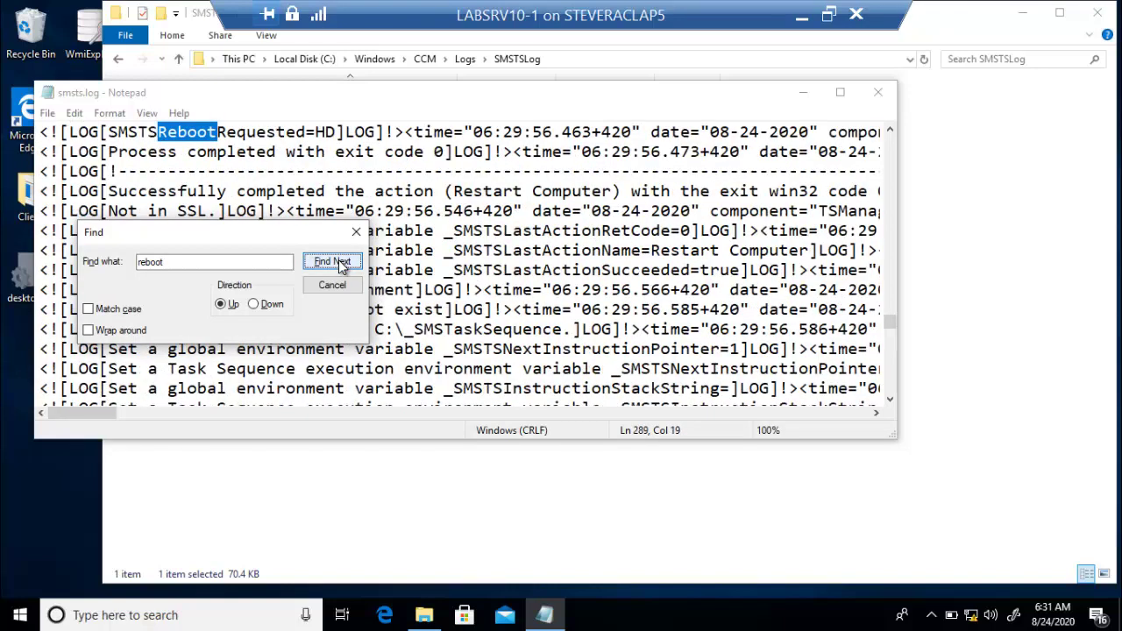
pyautogui.click(338, 262)
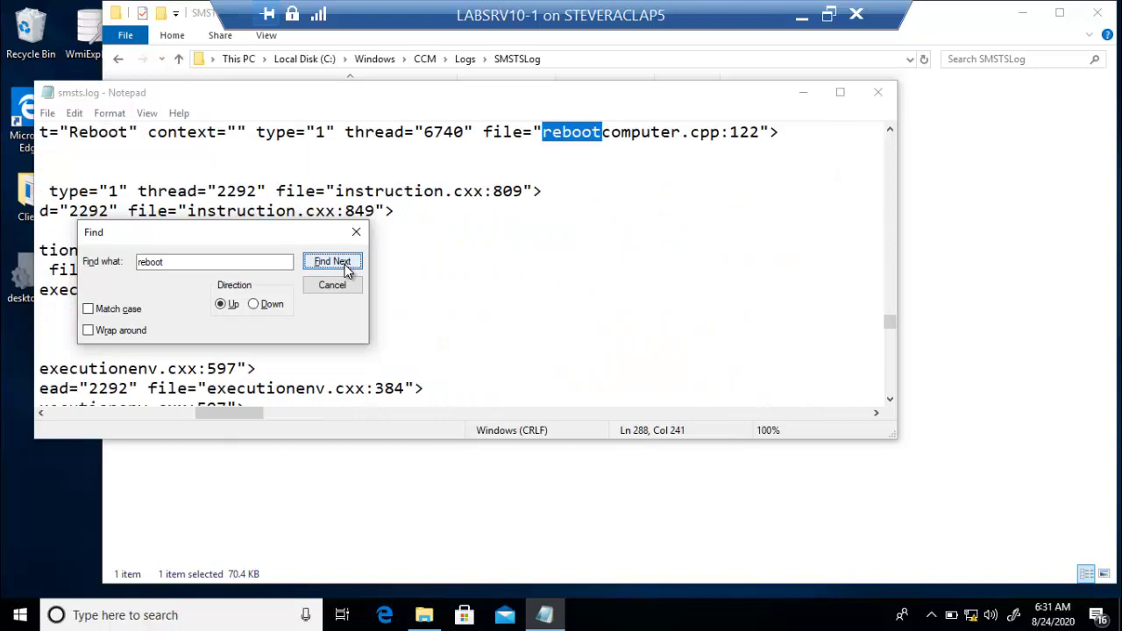
# Continue up through reboot matches past SMSTSRebootDelay and SMSRebootTimeout to the SMSTSRebootReason entry
pyautogui.click(333, 261)
pyautogui.click(333, 261)
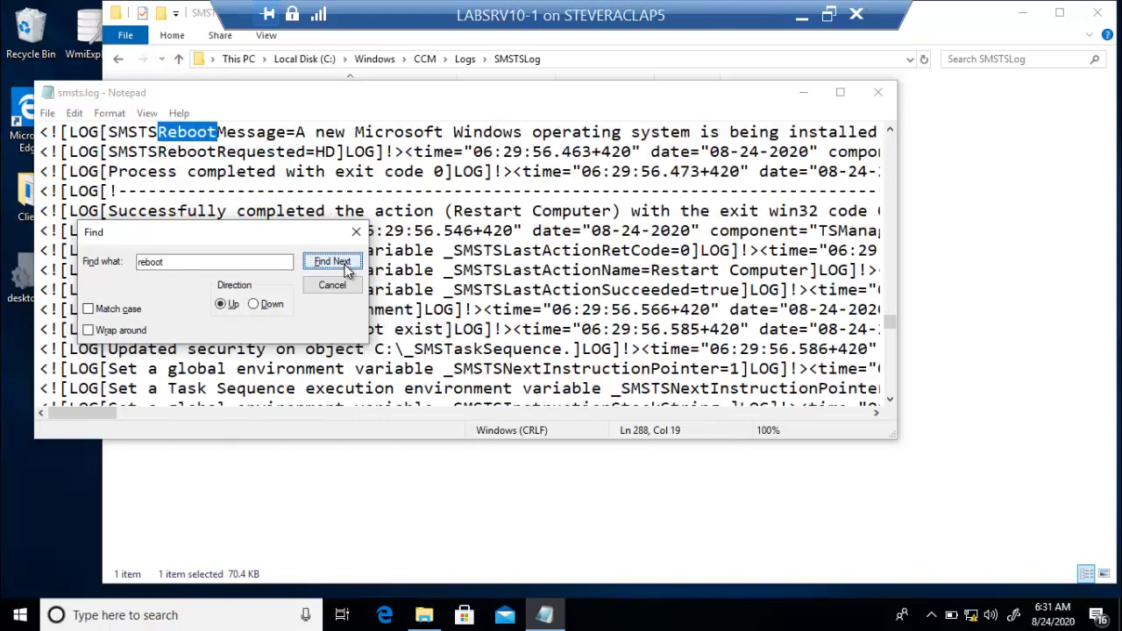
pyautogui.click(345, 267)
pyautogui.click(345, 266)
pyautogui.click(346, 266)
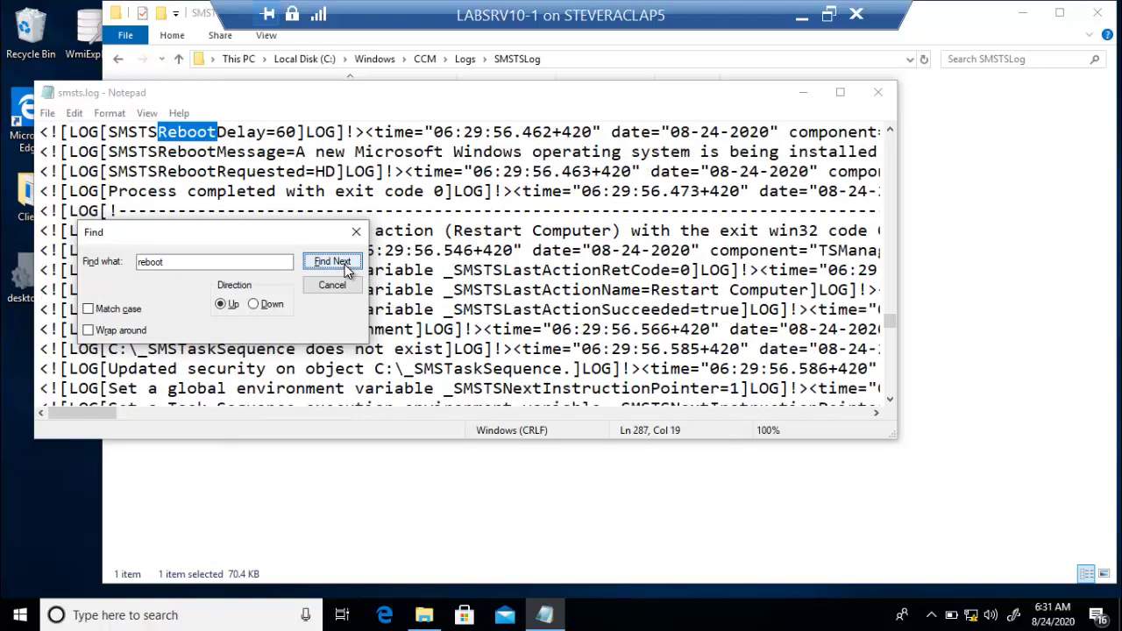
pyautogui.click(346, 267)
pyautogui.click(346, 267)
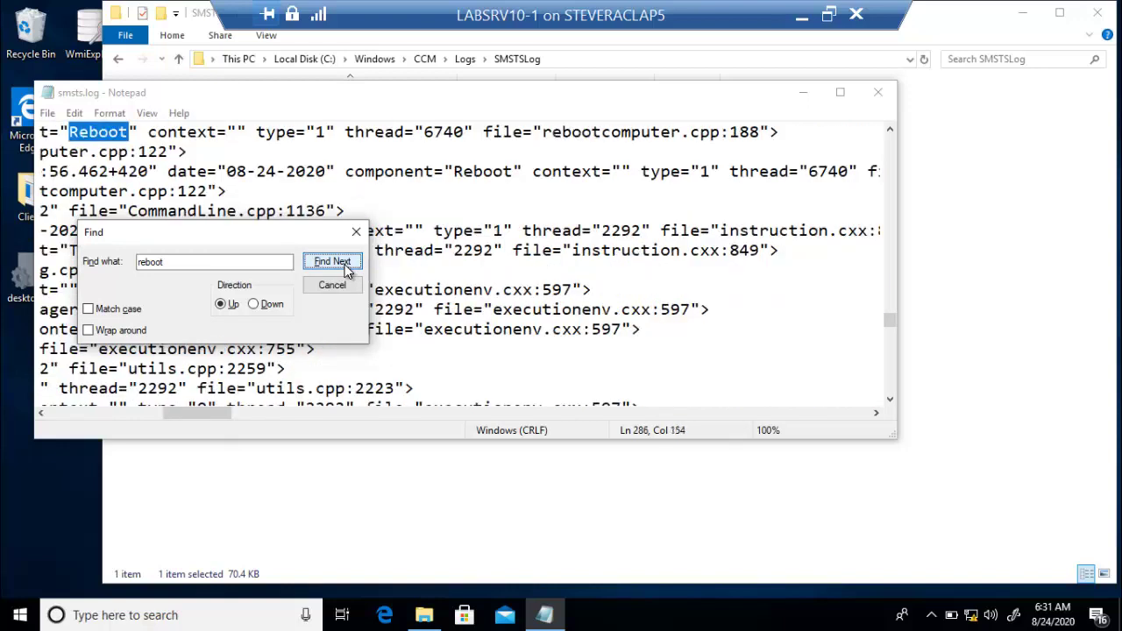
pyautogui.click(345, 266)
pyautogui.click(345, 267)
pyautogui.click(345, 266)
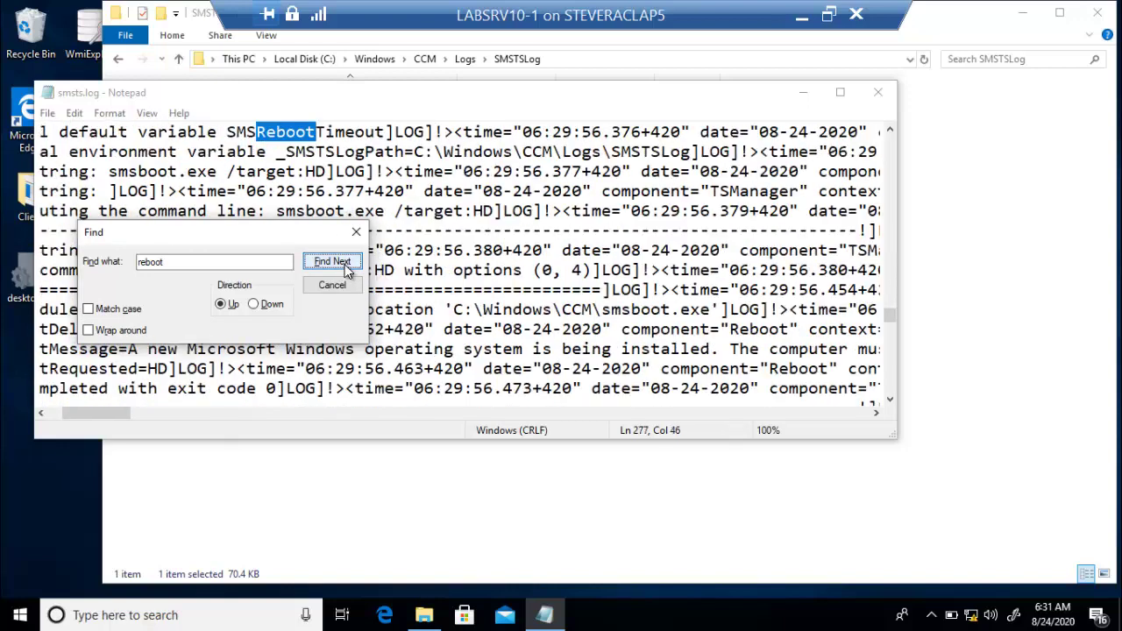
pyautogui.click(345, 267)
pyautogui.click(346, 267)
pyautogui.click(345, 267)
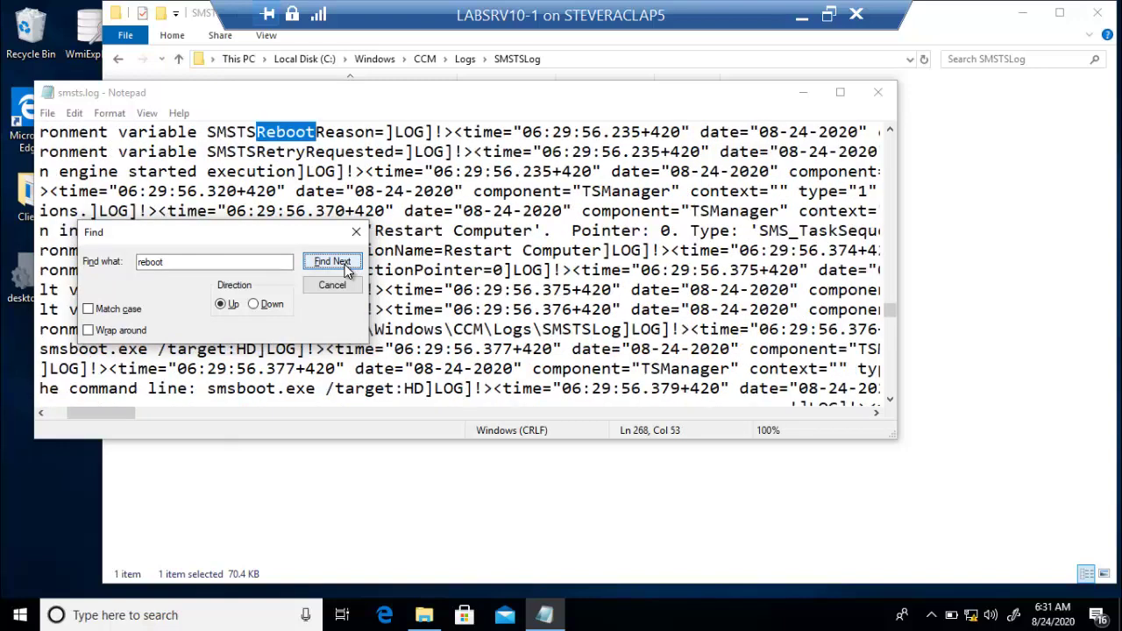
pyautogui.click(344, 263)
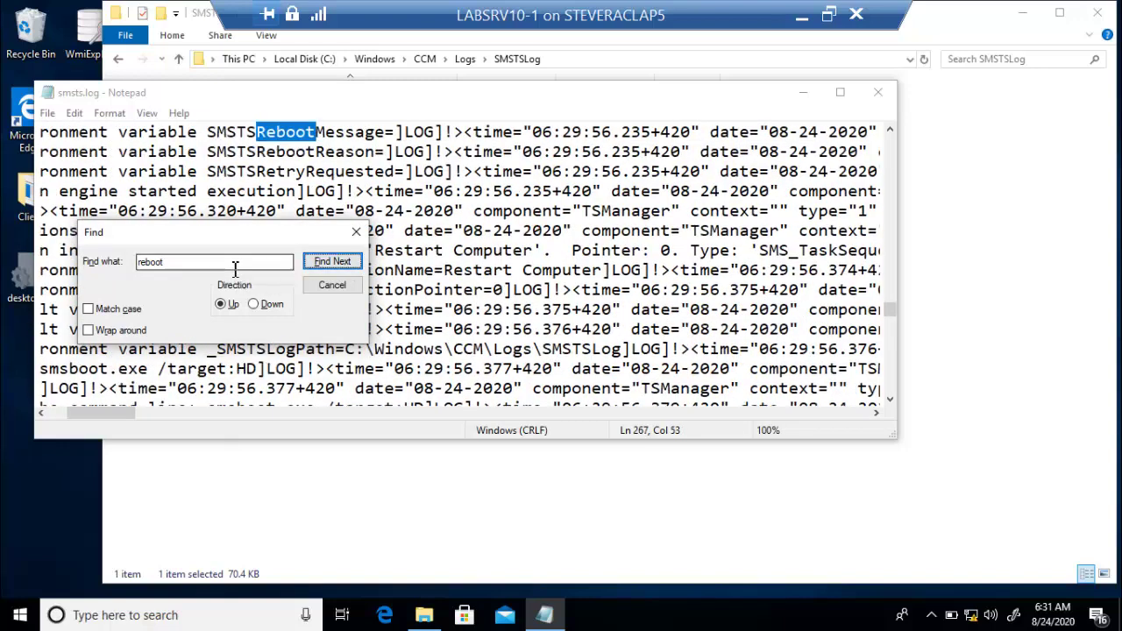
pyautogui.moveTo(235, 268); pyautogui.dragTo(129, 267)
# Search smsts.log upward for 'completed' and move the Find dialog off the log text
pyautogui.write('completed')
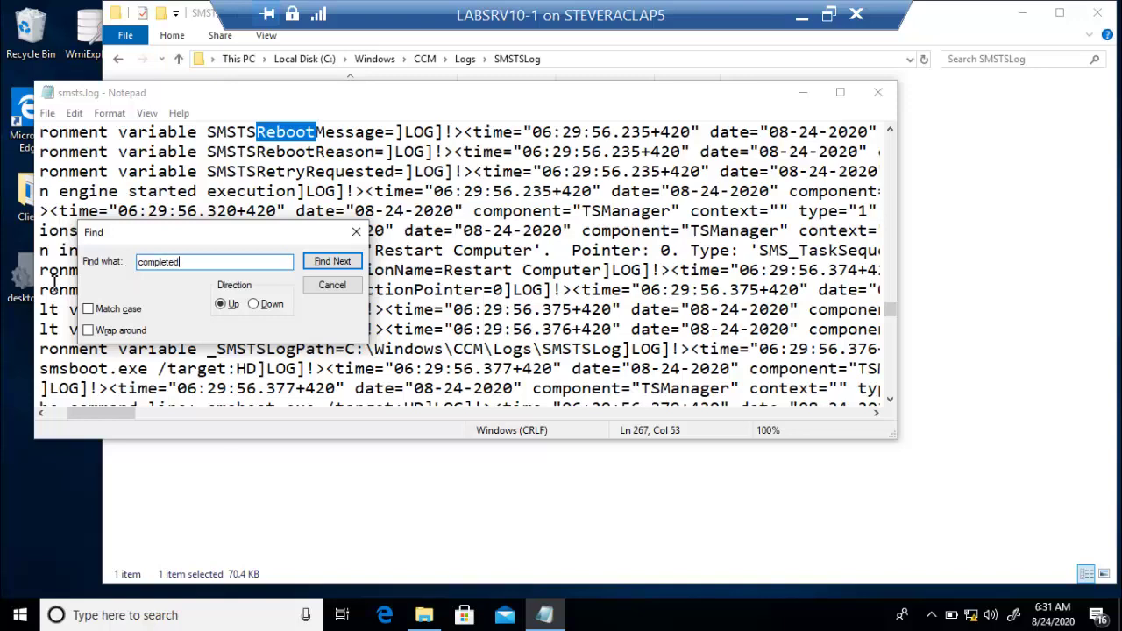
pyautogui.click(328, 264)
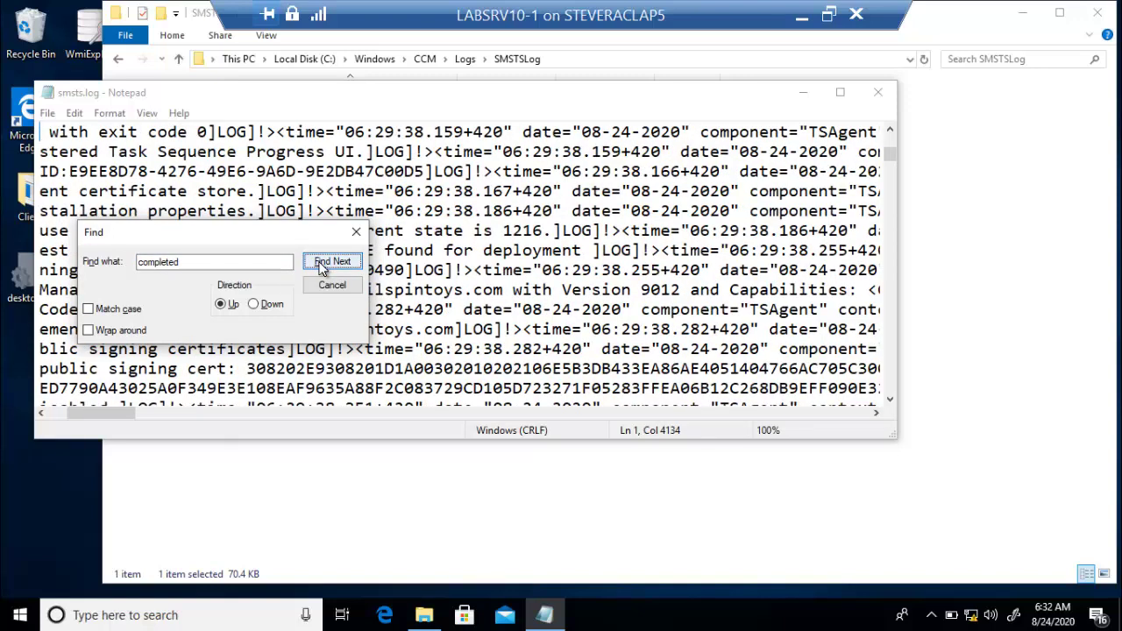
pyautogui.moveTo(267, 233); pyautogui.dragTo(587, 224)
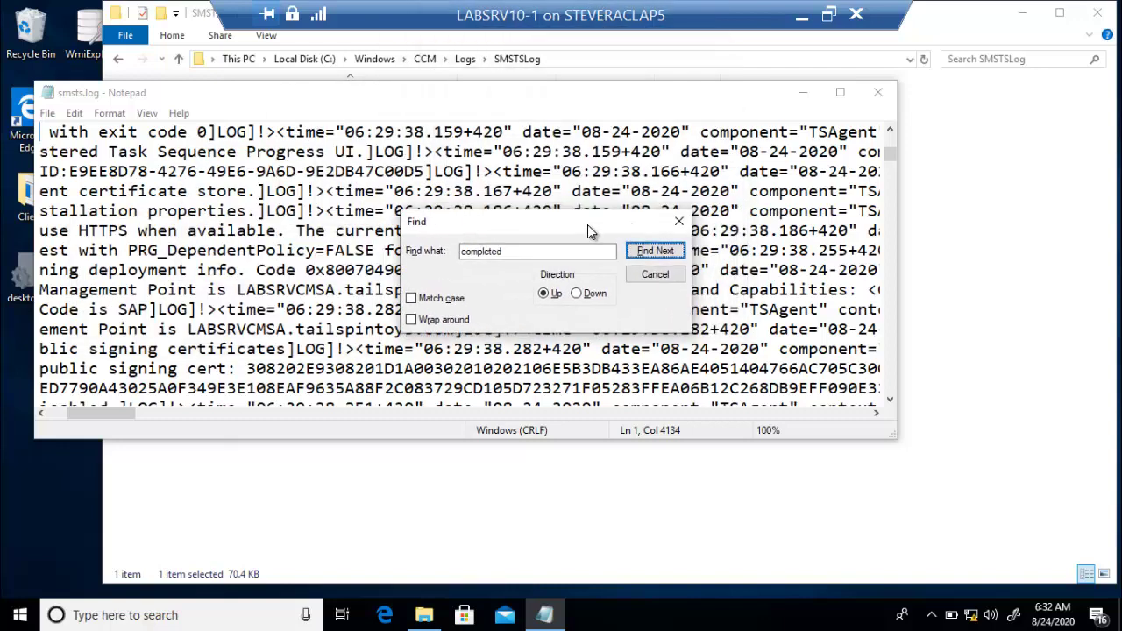
# Move the caret up to the TSPLaunch.exe header and Current OS version line at the log's top
pyautogui.click(298, 145)
pyautogui.click(285, 153)
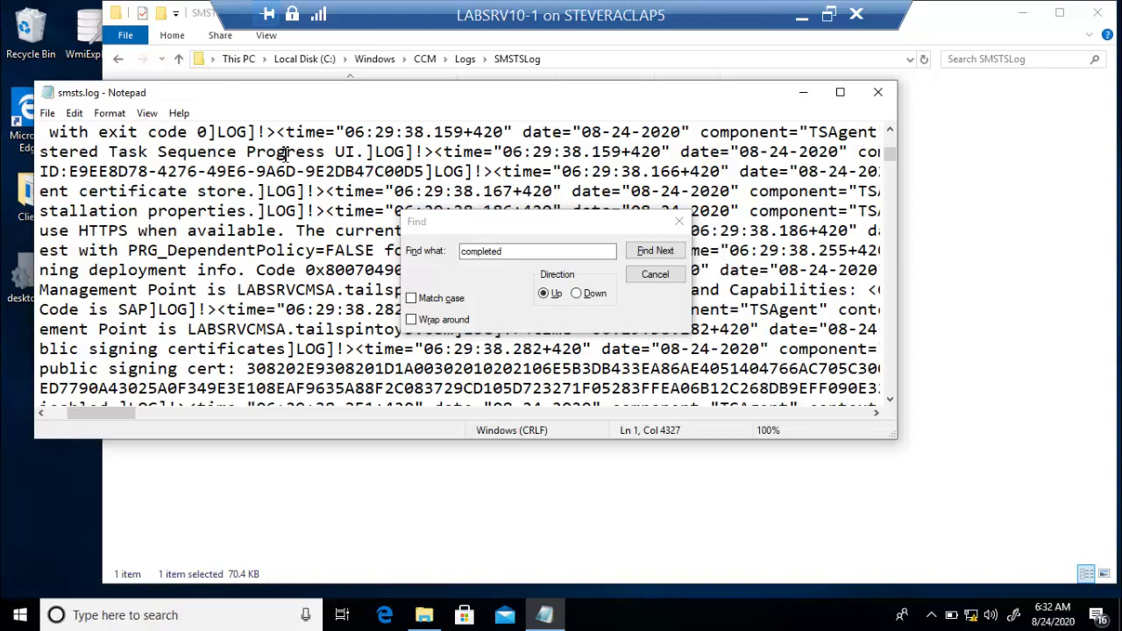
pyautogui.press('Left')
pyautogui.press('Left')
pyautogui.press('Left')
pyautogui.press('Left')
pyautogui.press('Left')
pyautogui.press('Left')
pyautogui.press('Left')
pyautogui.press('Left')
pyautogui.press('Left')
pyautogui.press('Left')
pyautogui.press('Left')
pyautogui.press('Left')
pyautogui.press('Left')
pyautogui.press('Left')
pyautogui.press('Left')
pyautogui.press('Left')
pyautogui.press('Left')
pyautogui.press('Left')
pyautogui.press('Left')
pyautogui.press('Left')
pyautogui.press('Up')
pyautogui.press('Up')
pyautogui.press('Up')
pyautogui.press('Up')
pyautogui.press('Up')
pyautogui.press('Up')
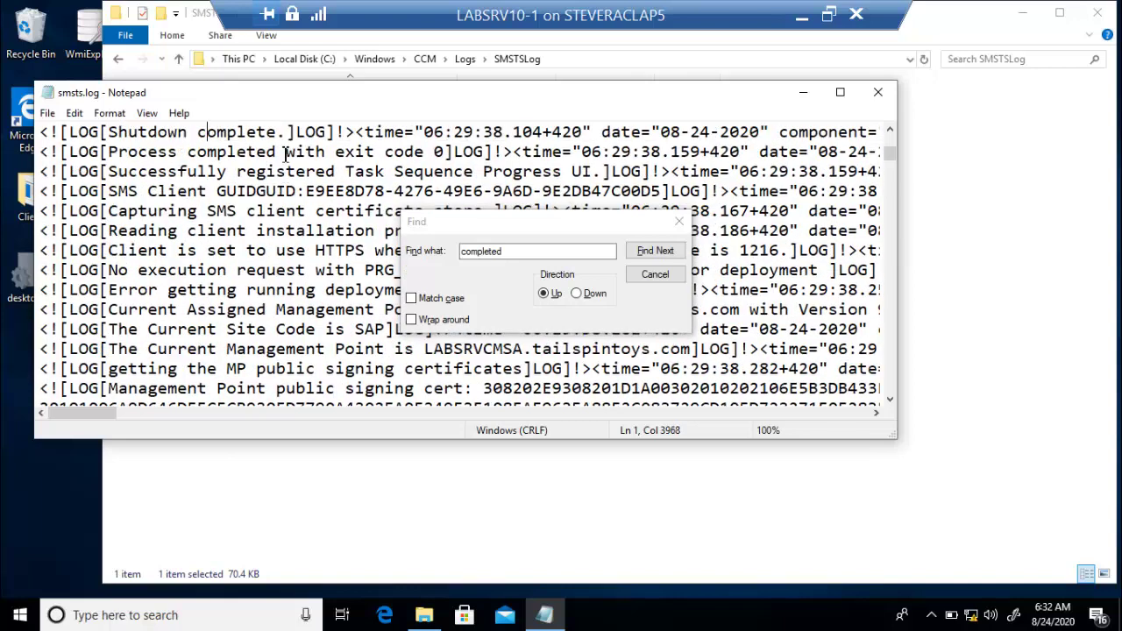
pyautogui.press('Up')
pyautogui.press('Up')
pyautogui.press('Up')
pyautogui.press('Up')
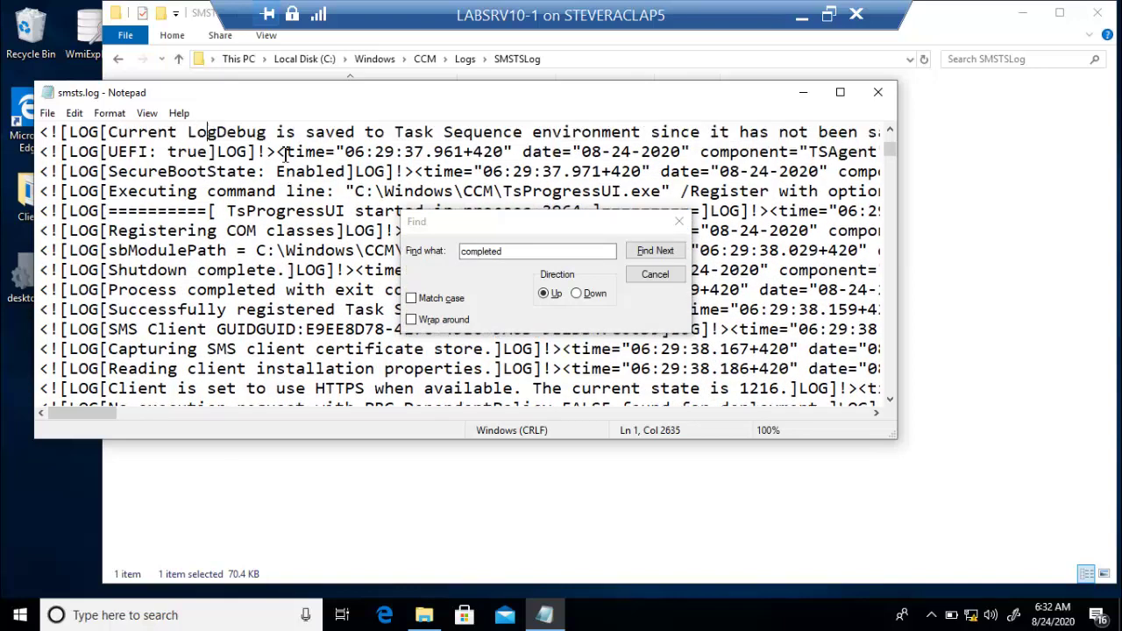
pyautogui.press('Up')
pyautogui.press('Up')
pyautogui.press('Up')
pyautogui.press('Up')
pyautogui.press('Up')
pyautogui.press('Up')
pyautogui.press('Up')
pyautogui.press('Up')
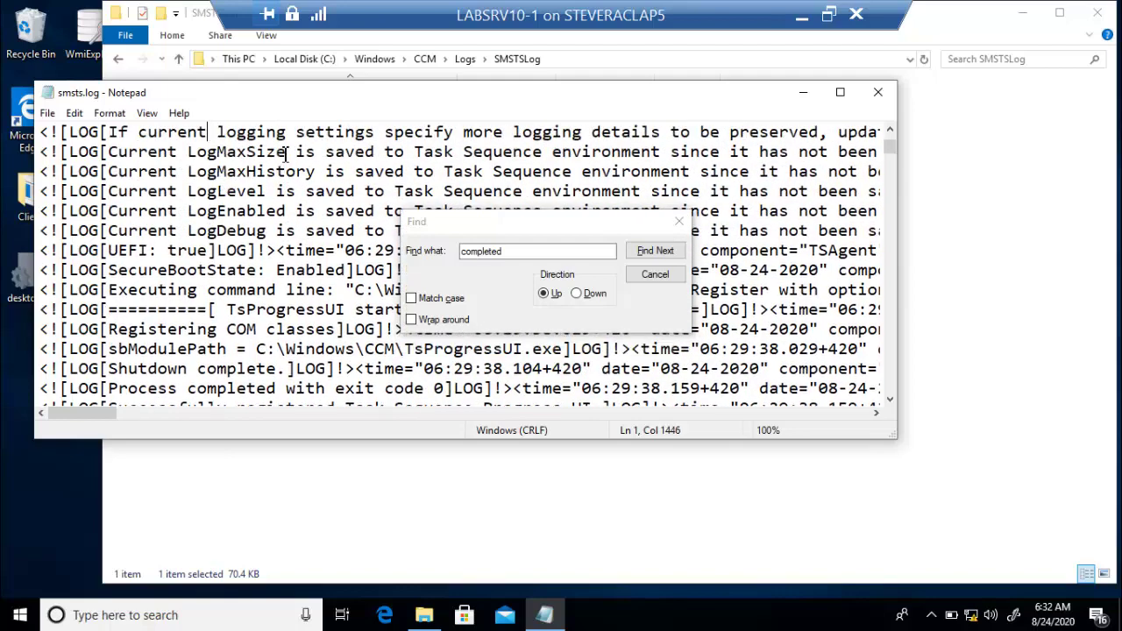
pyautogui.press('Up')
pyautogui.press('Up')
pyautogui.press('Up')
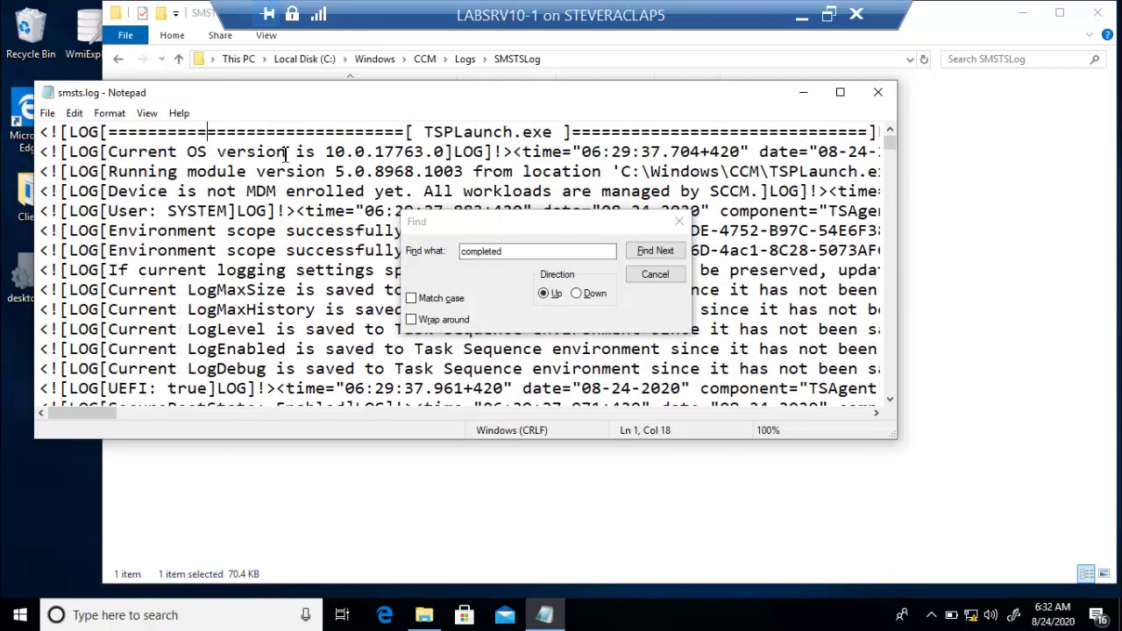
pyautogui.press('Down')
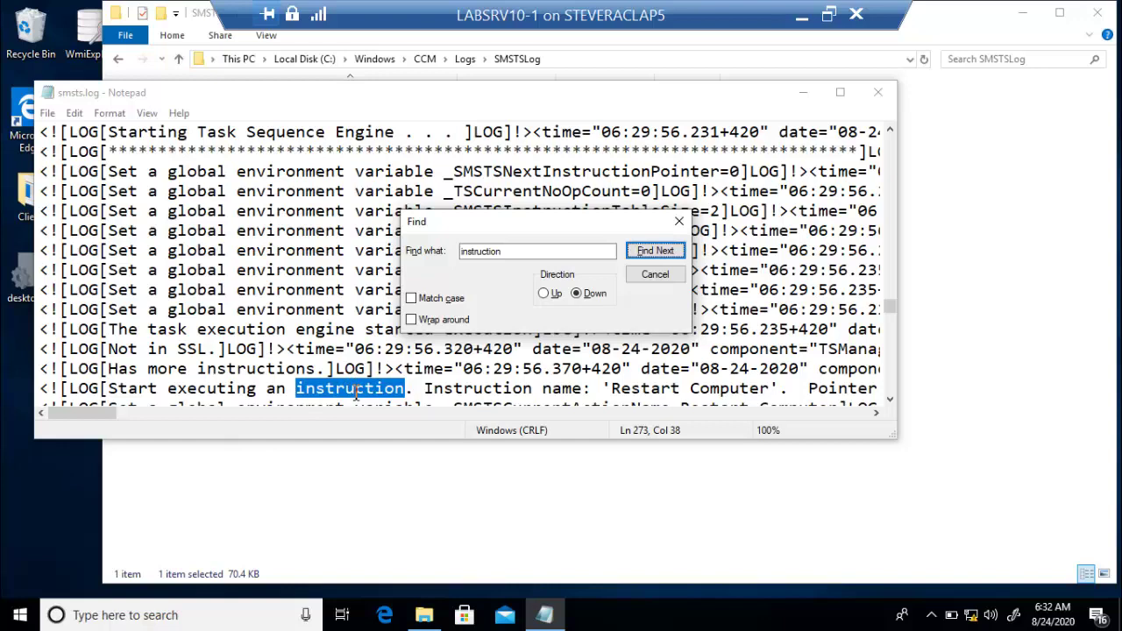
# Search downward for 'instruction' until reaching the _SMSTSNextInstructionPointer=1 entry
pyautogui.click(671, 252)
pyautogui.click(672, 251)
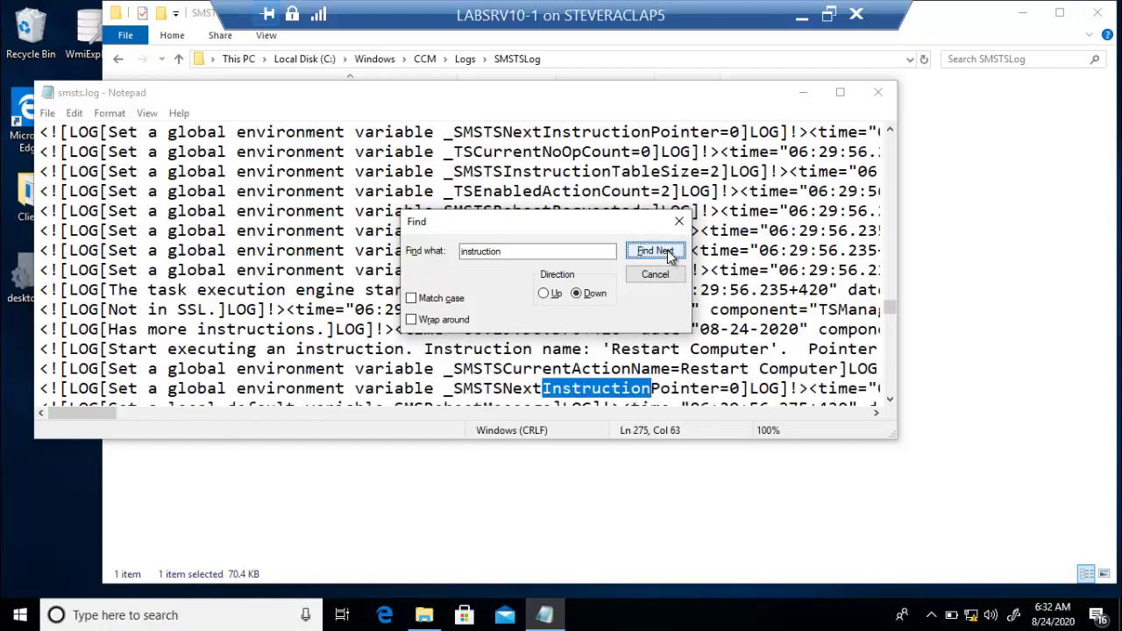
pyautogui.click(671, 251)
pyautogui.click(671, 251)
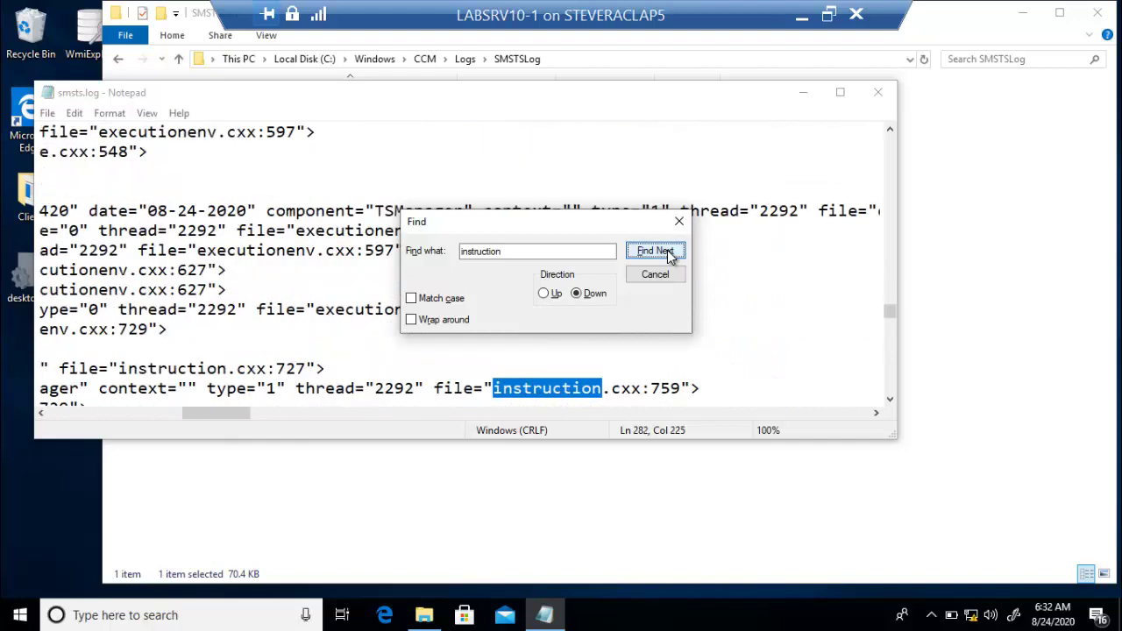
pyautogui.click(670, 252)
pyautogui.click(670, 252)
pyautogui.click(671, 252)
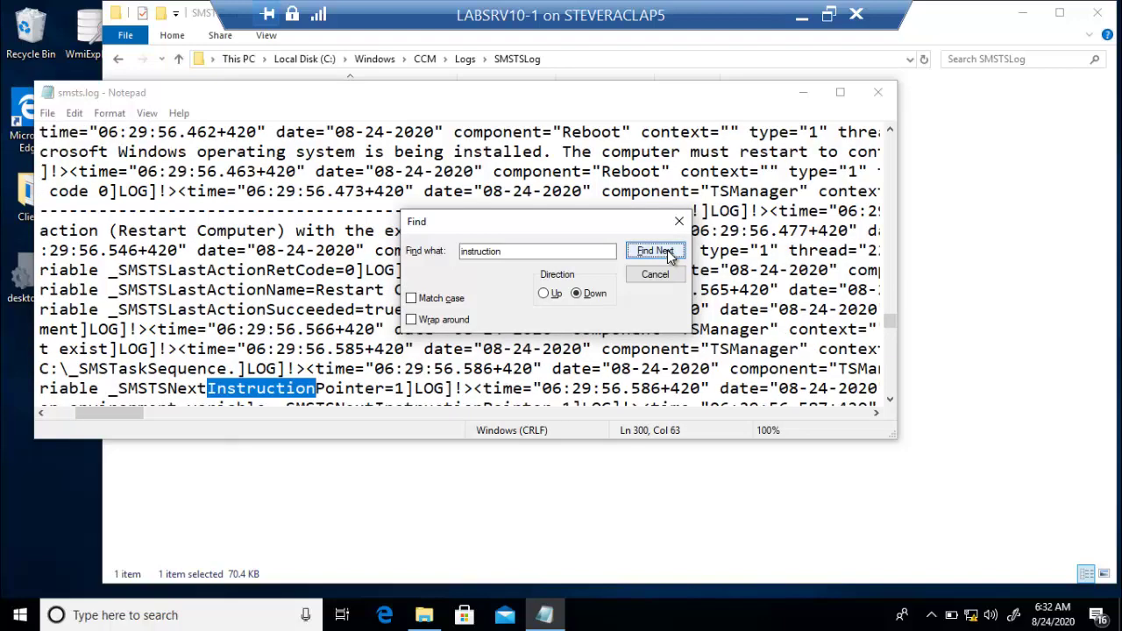
# Continue down to the second task sequence engine's NextInstructionPointer: 1 entry, then close the search
pyautogui.click(671, 253)
pyautogui.click(671, 252)
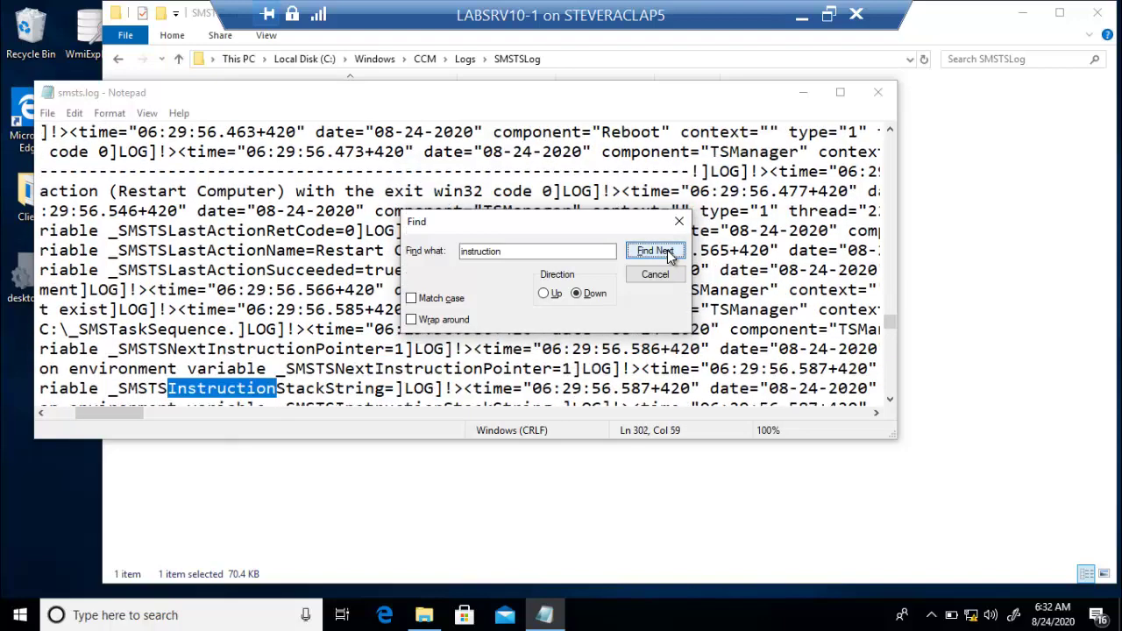
pyautogui.click(671, 252)
pyautogui.click(671, 252)
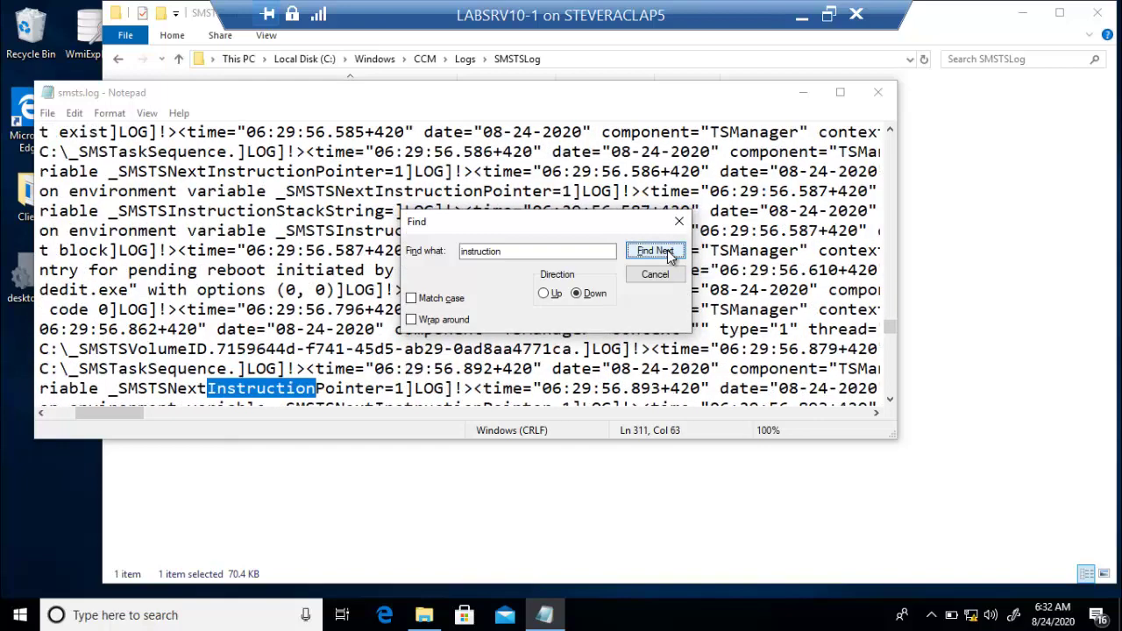
pyautogui.click(667, 250)
pyautogui.click(667, 250)
pyautogui.click(668, 250)
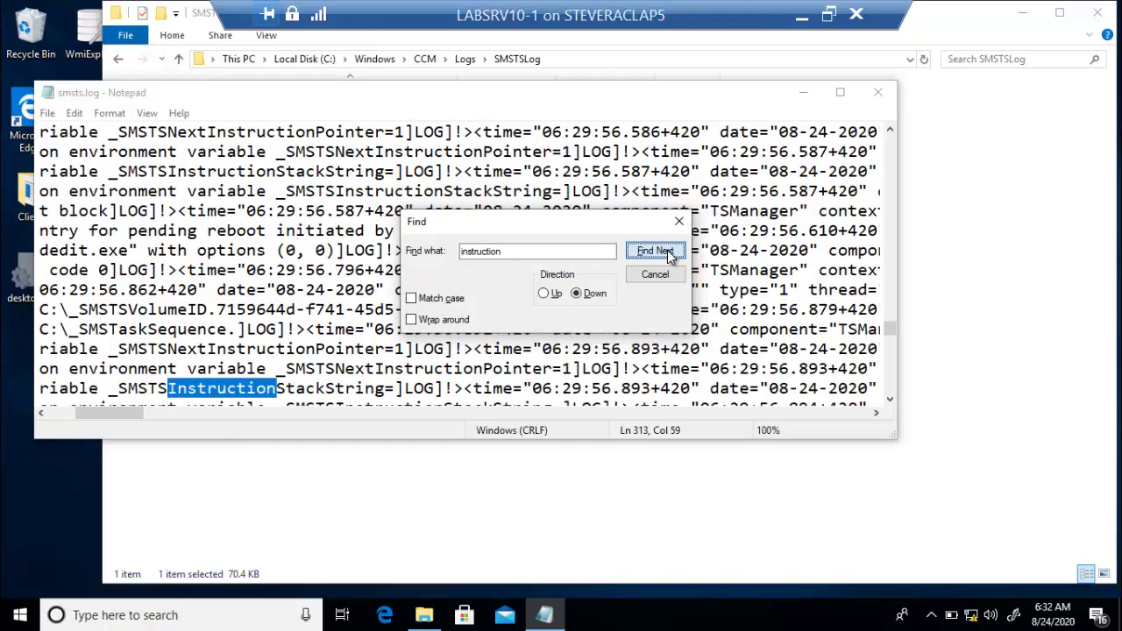
pyautogui.click(667, 250)
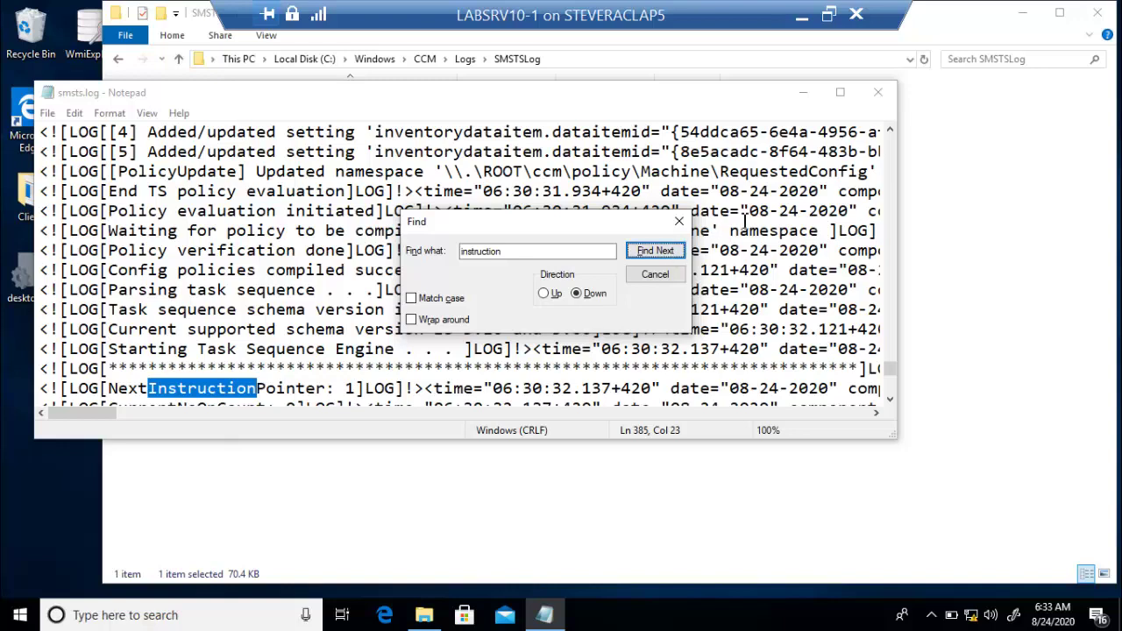
pyautogui.click(672, 274)
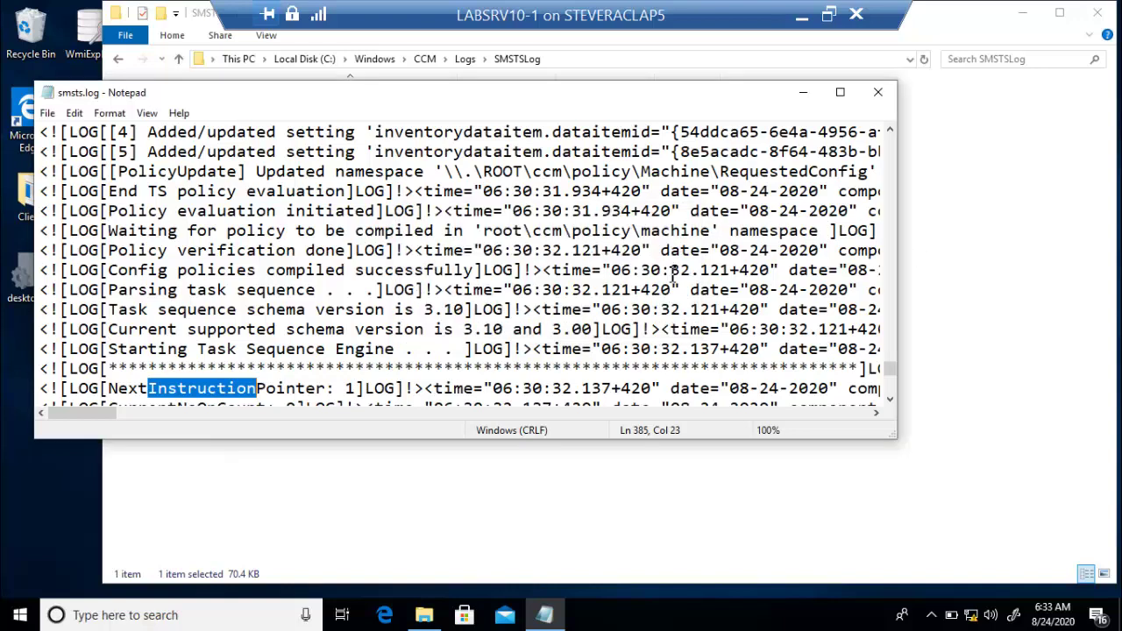
# Close smsts.log, reopen it briefly to check it, then close Notepad again
pyautogui.click(868, 98)
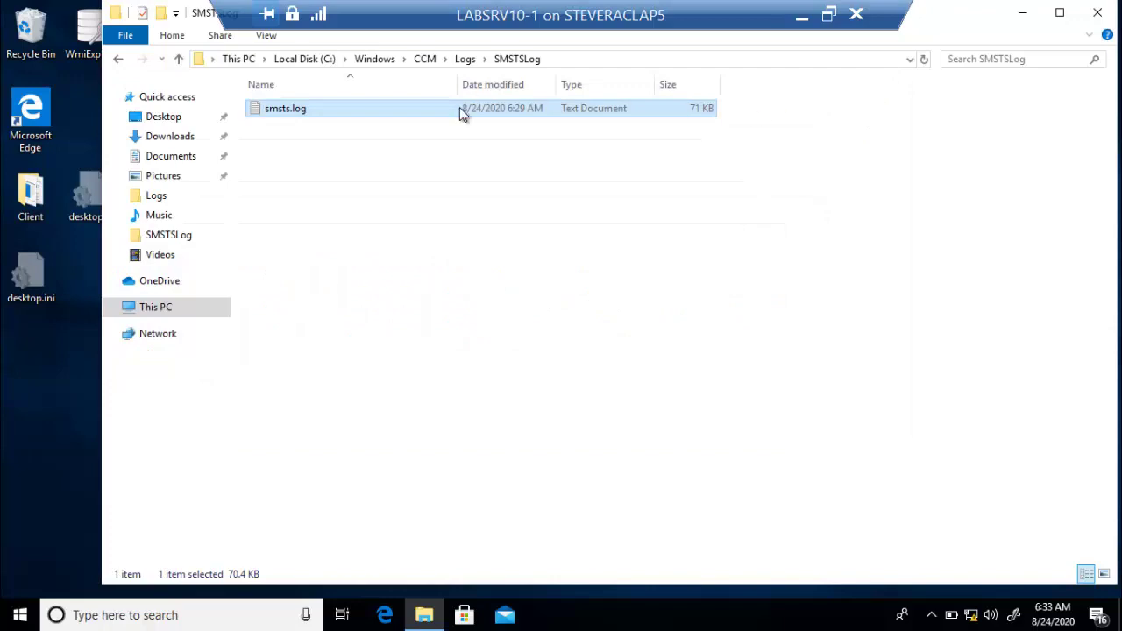
pyautogui.doubleClick(313, 107)
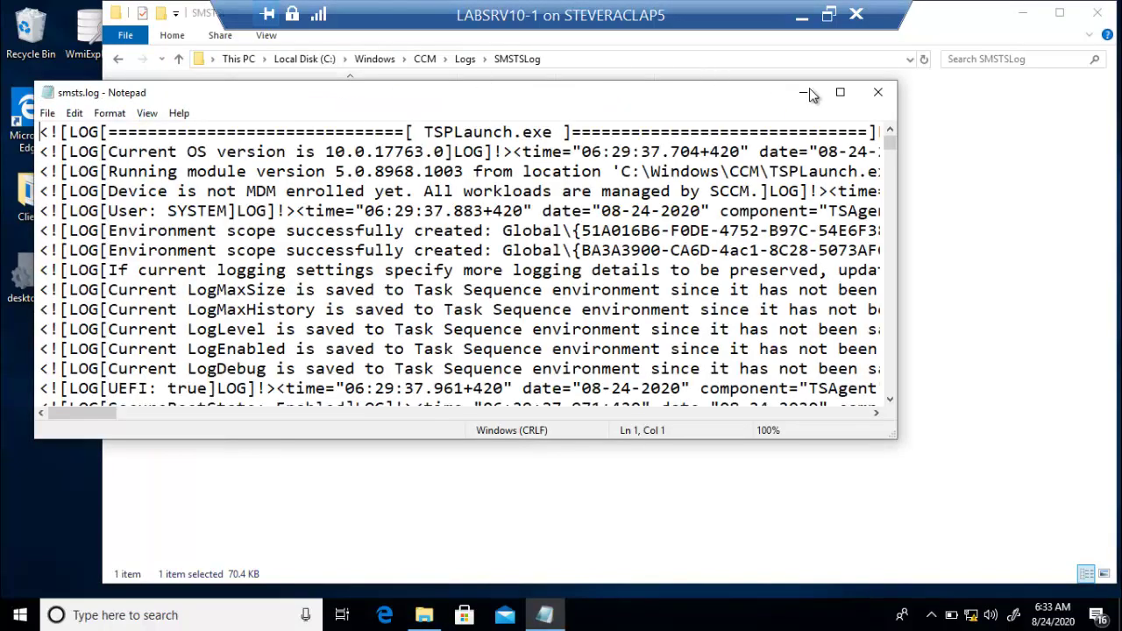
pyautogui.moveTo(889, 139); pyautogui.dragTo(549, 433)
pyautogui.moveTo(892, 144); pyautogui.dragTo(886, 425)
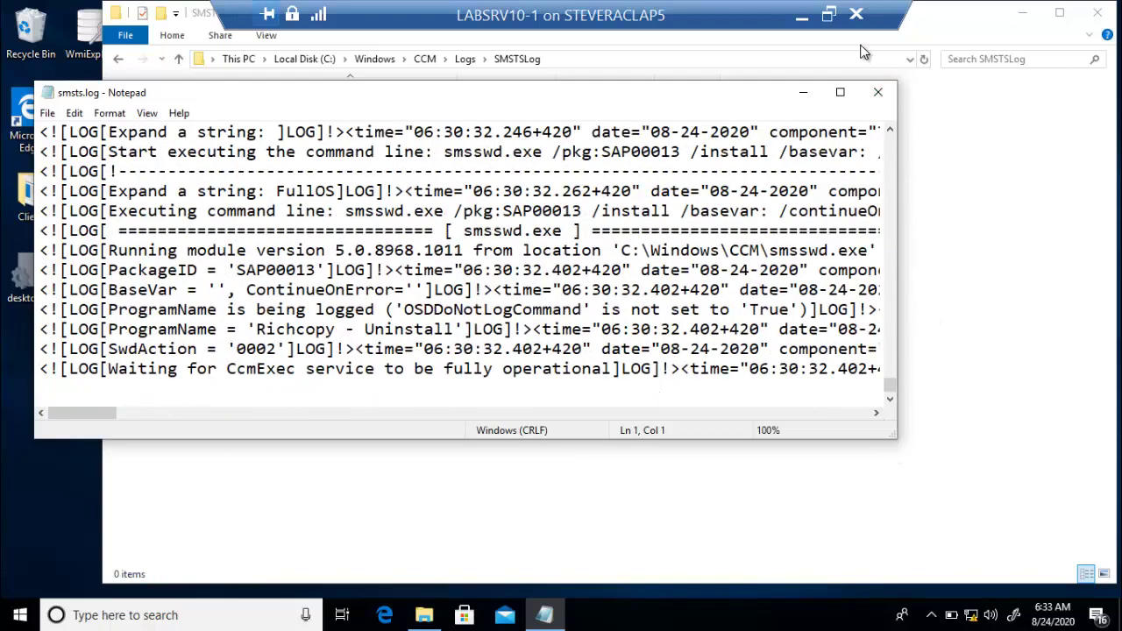
pyautogui.click(878, 91)
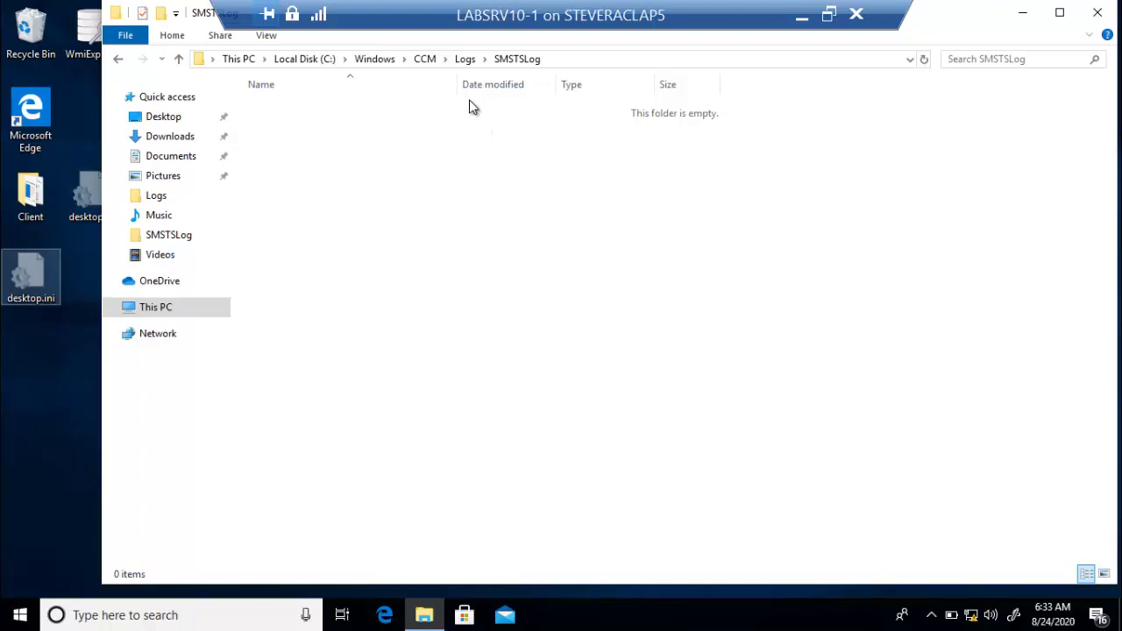
# Open smsts.log from the CCM Logs folder in Notepad
pyautogui.click(469, 61)
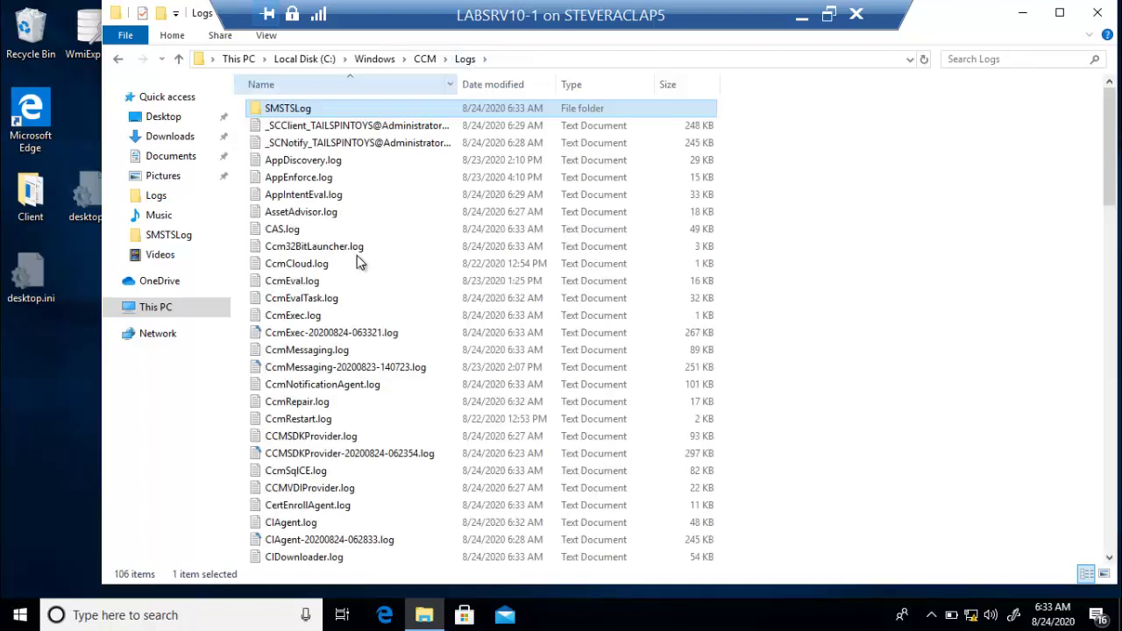
pyautogui.click(302, 368)
pyautogui.write('sms')
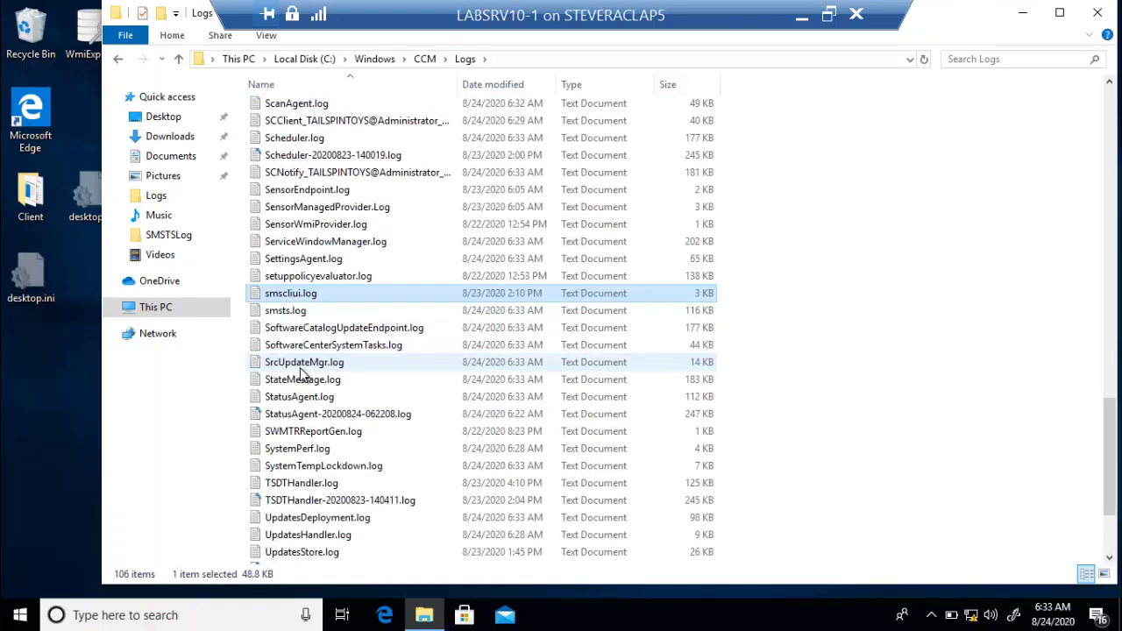
pyautogui.click(304, 315)
pyautogui.doubleClick(306, 313)
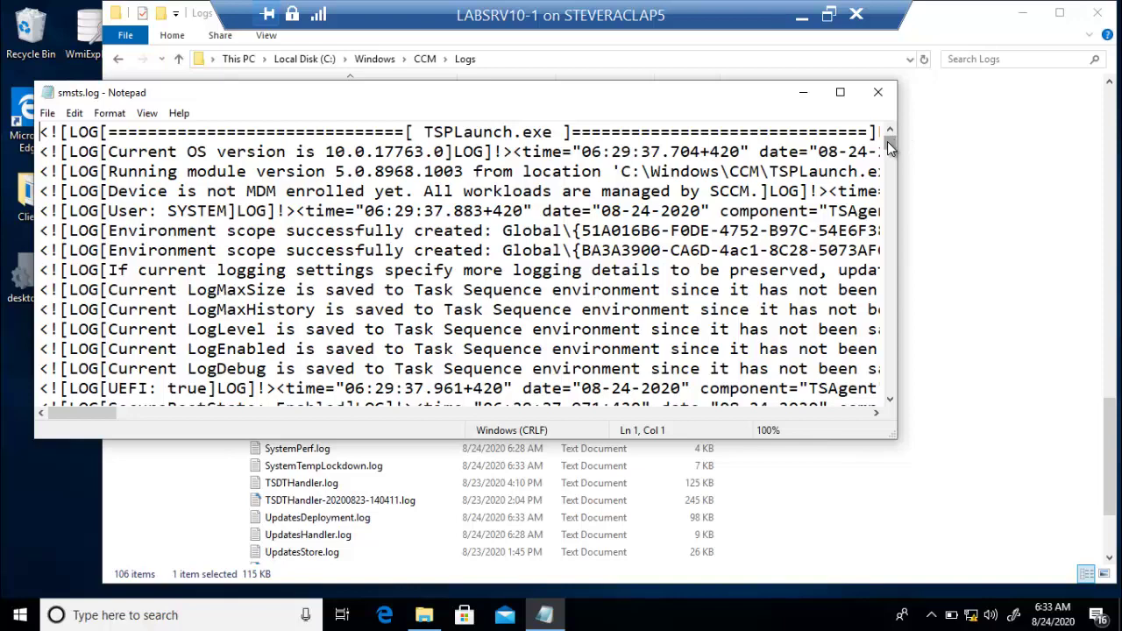
# Search the log for 'waiting' to reach 'Waiting for CcmExec service to be fully operational'
pyautogui.click(701, 211)
pyautogui.hotkey('ctrl', 'f')
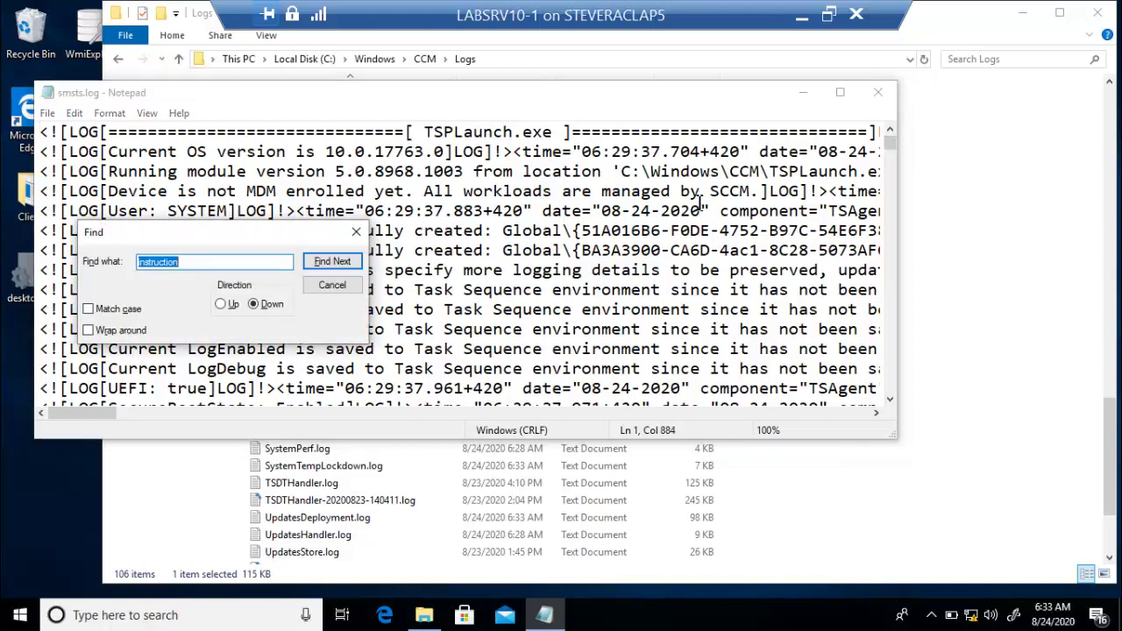
pyautogui.write('waiting')
pyautogui.press('Return')
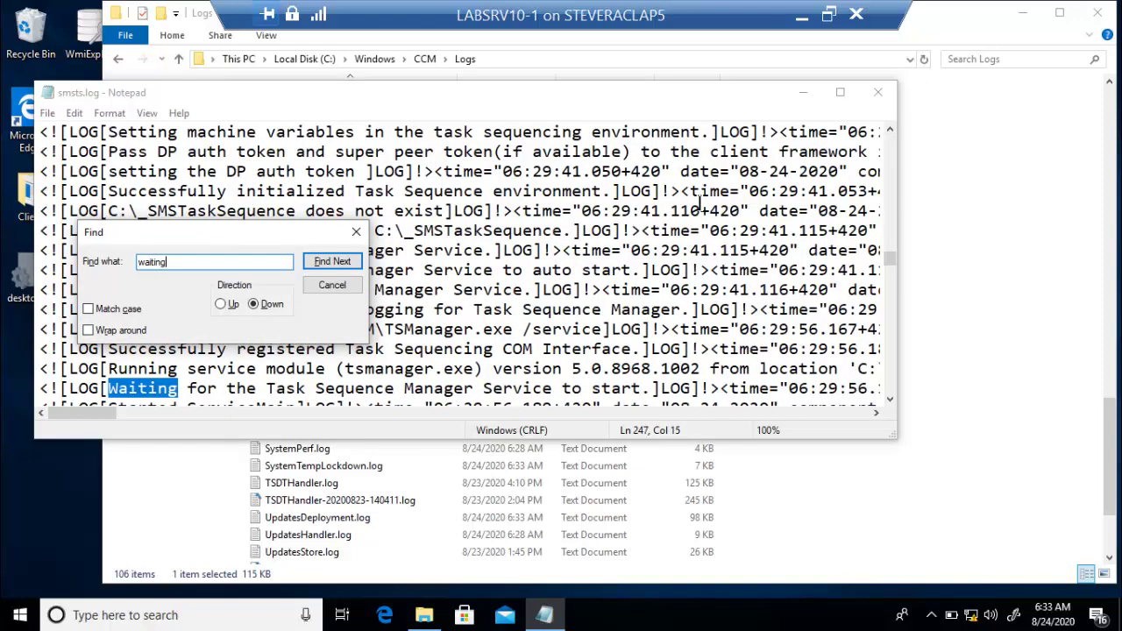
pyautogui.press('Return')
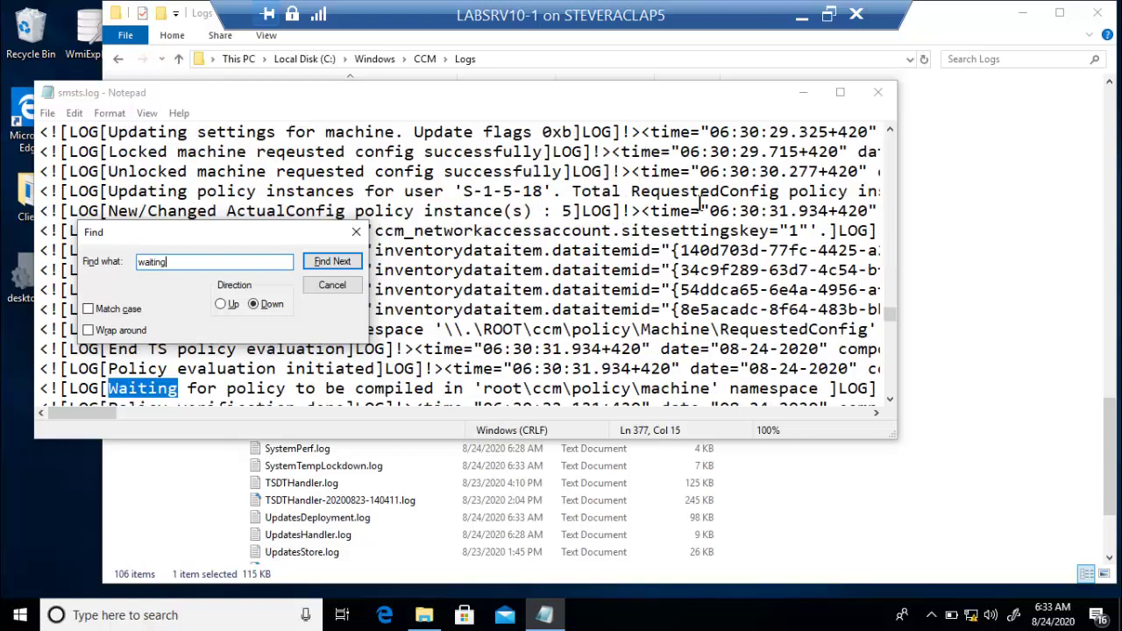
pyautogui.press('Return')
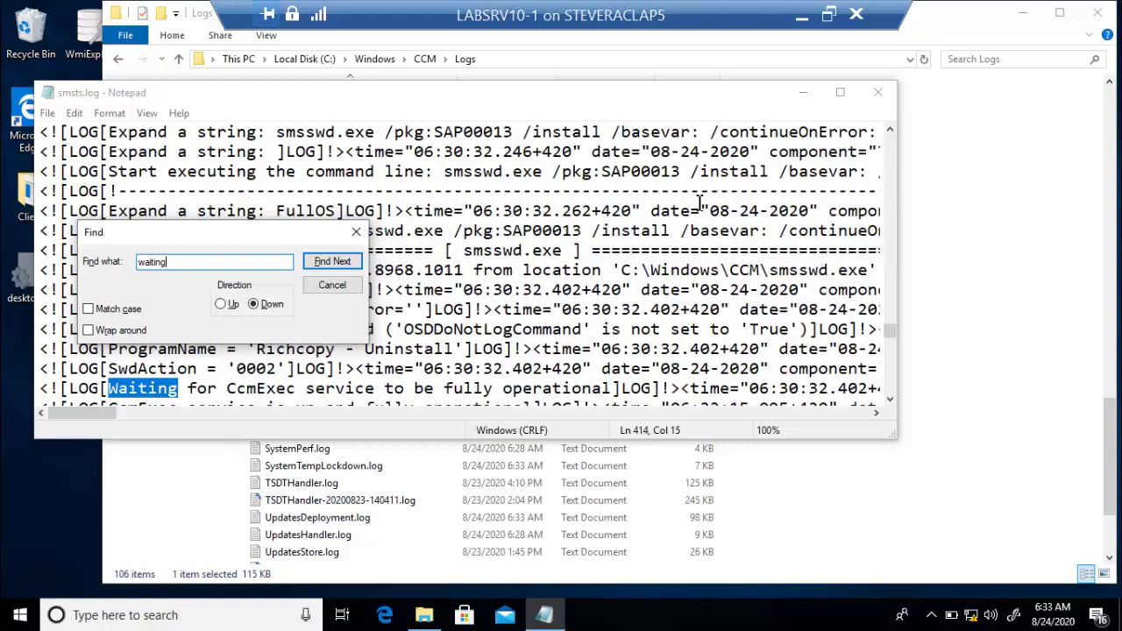
pyautogui.click(327, 282)
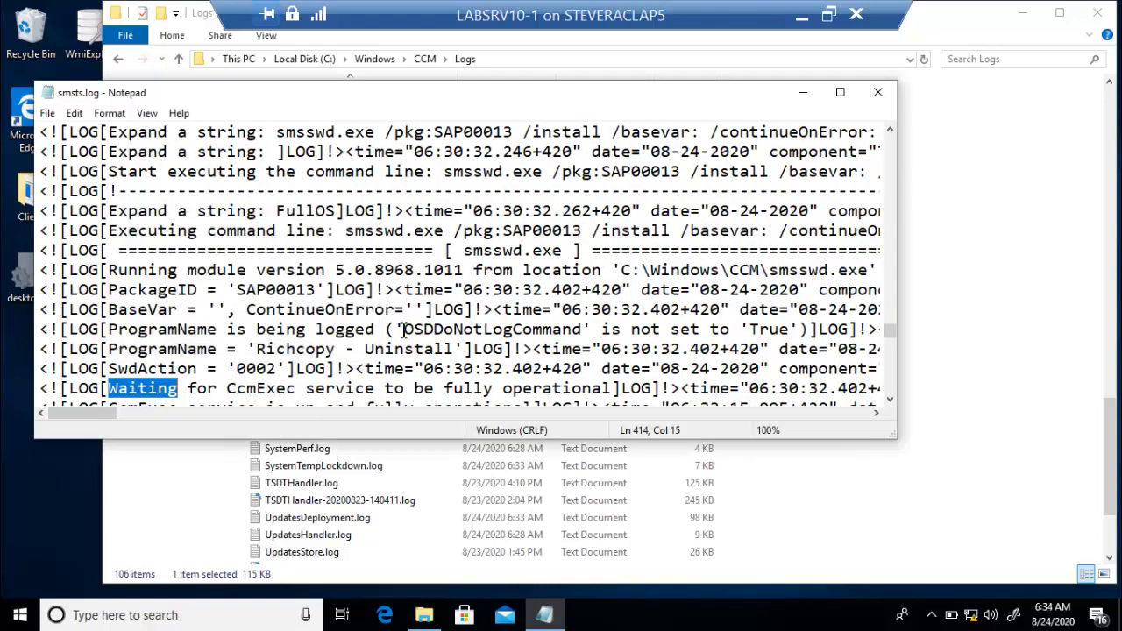
# Read down smsts.log through the download entries and policy compile lines
pyautogui.press('Down')
pyautogui.press('Down')
pyautogui.press('Down')
pyautogui.press('Down')
pyautogui.press('Down')
pyautogui.press('Down')
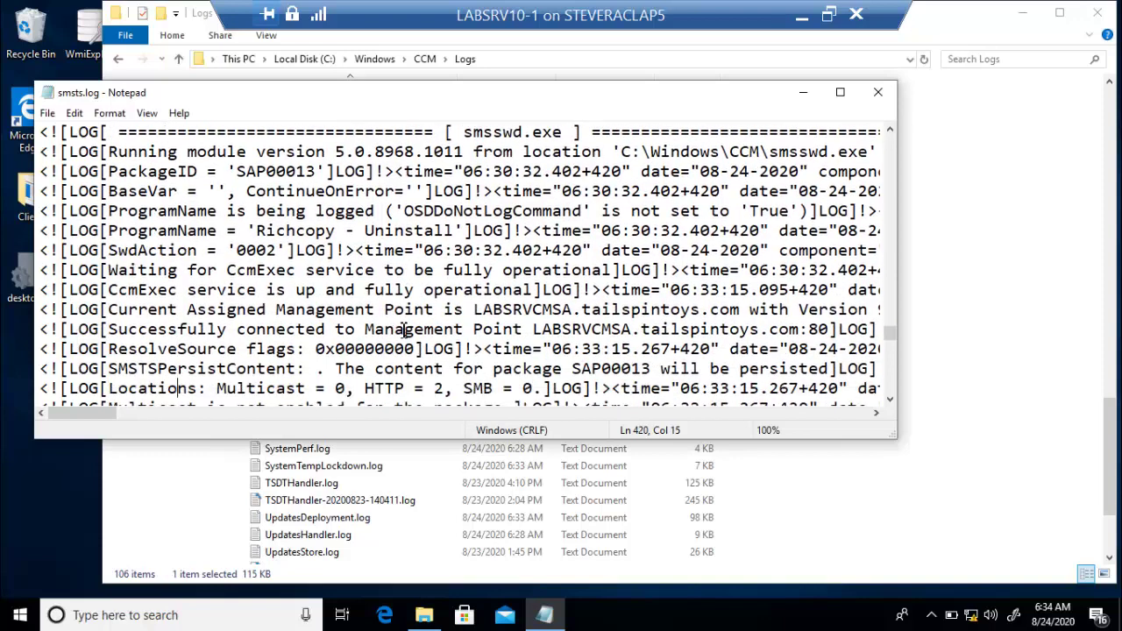
pyautogui.press('Down')
pyautogui.press('Down')
pyautogui.press('Down')
pyautogui.press('Down')
pyautogui.press('Down')
pyautogui.press('Down')
pyautogui.press('Down')
pyautogui.press('Down')
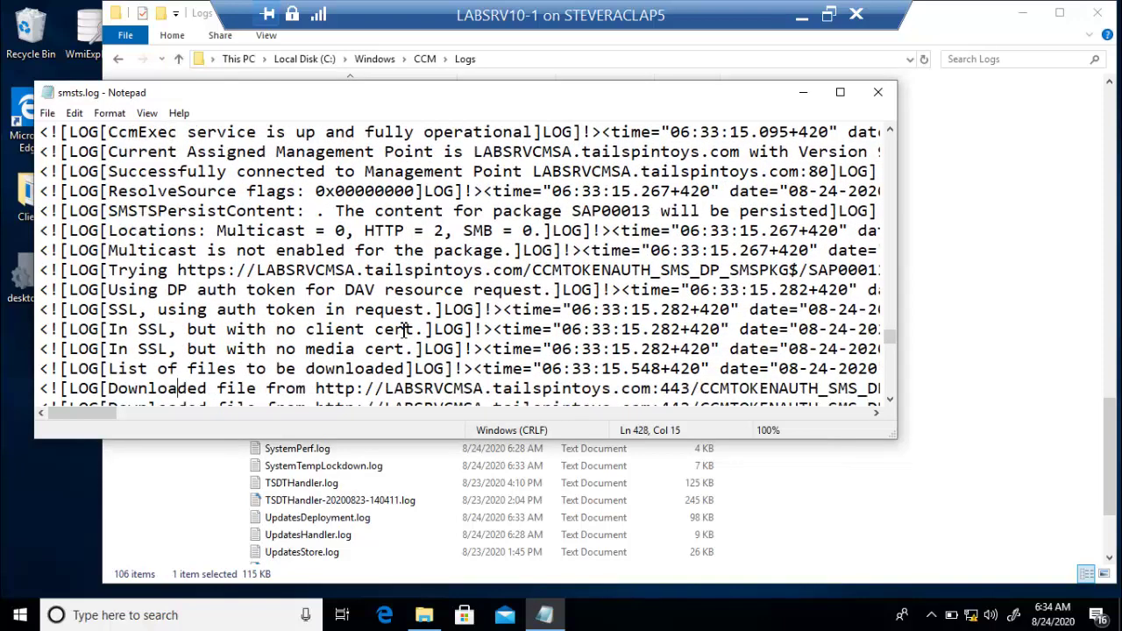
pyautogui.press('Down')
pyautogui.press('Down')
pyautogui.press('Down')
pyautogui.press('Down')
pyautogui.press('Down')
pyautogui.press('Down')
pyautogui.press('Down')
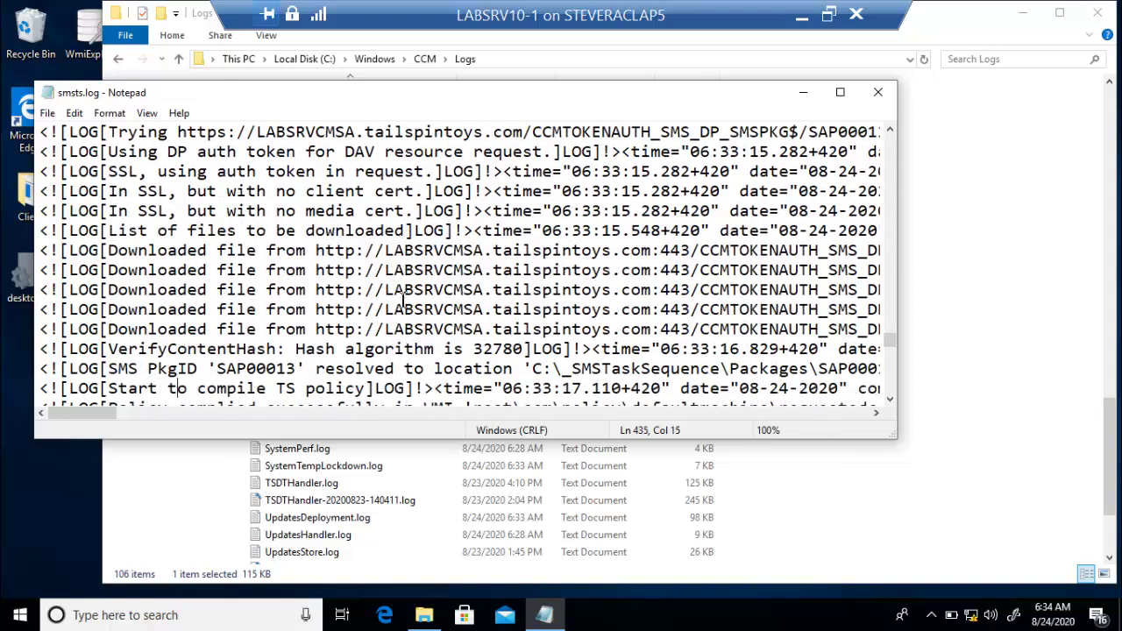
pyautogui.press('Down')
pyautogui.press('Down')
pyautogui.press('Down')
pyautogui.press('Down')
pyautogui.press('Down')
pyautogui.press('Down')
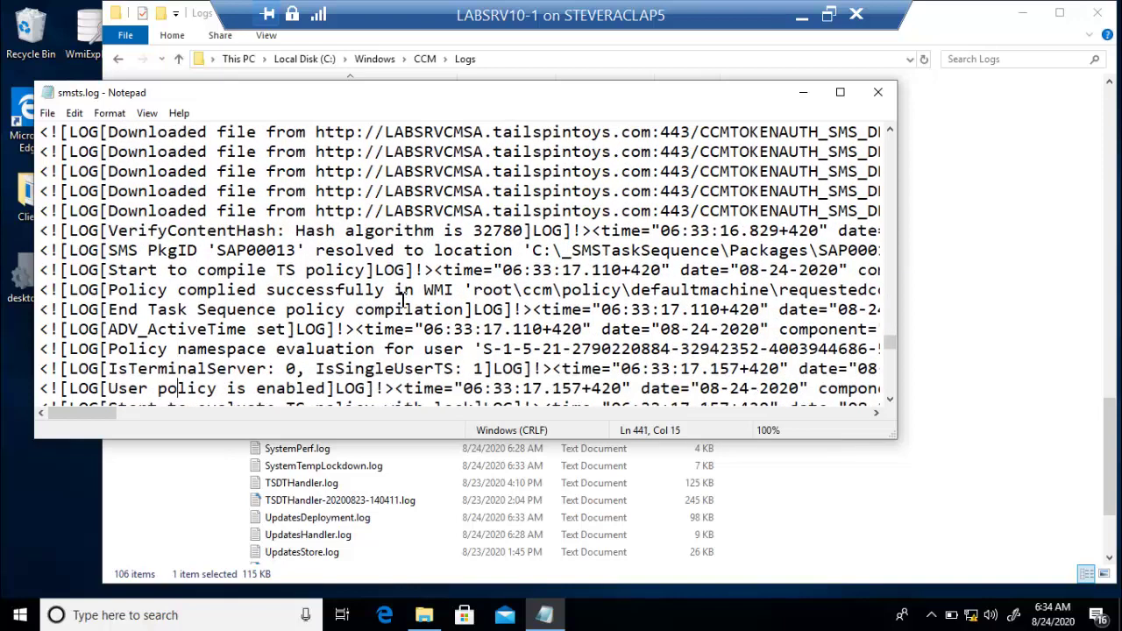
pyautogui.press('Down')
pyautogui.press('Down')
pyautogui.press('Down')
pyautogui.press('Down')
pyautogui.press('Down')
pyautogui.press('Down')
pyautogui.press('Down')
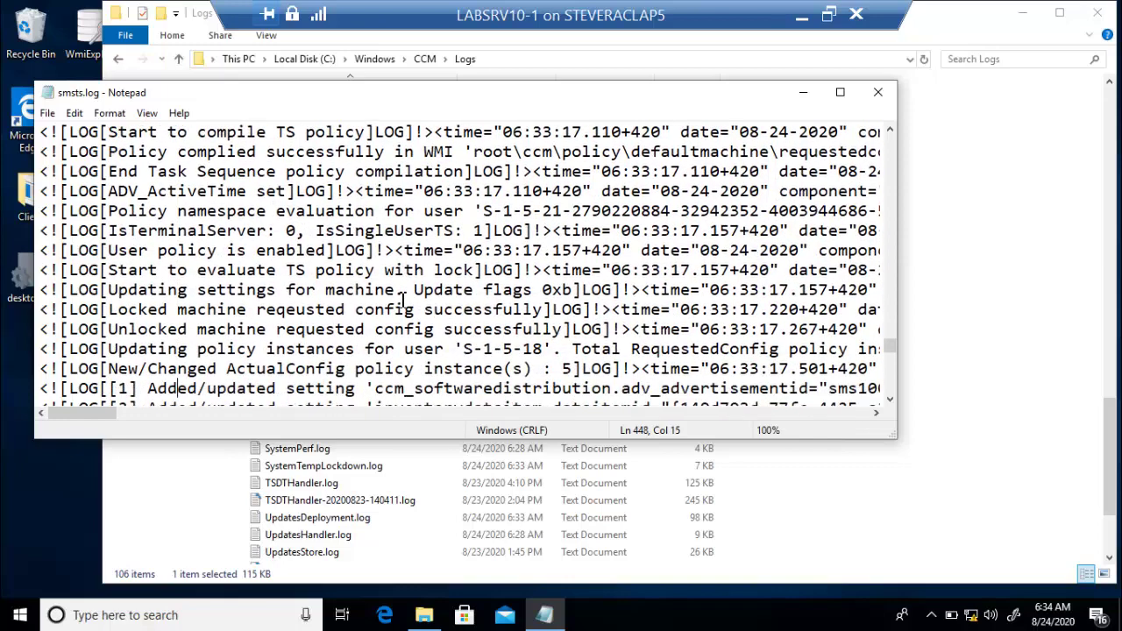
pyautogui.press('Down')
pyautogui.press('Down')
pyautogui.press('Down')
pyautogui.press('Up')
pyautogui.press('Up')
pyautogui.press('Up')
pyautogui.press('Up')
pyautogui.press('Up')
pyautogui.press('Up')
pyautogui.press('Up')
pyautogui.press('Up')
pyautogui.press('Up')
pyautogui.press('Up')
pyautogui.press('Up')
pyautogui.press('Up')
pyautogui.press('Up')
pyautogui.press('Up')
pyautogui.press('Up')
pyautogui.press('Up')
pyautogui.press('Up')
pyautogui.press('Up')
pyautogui.press('Up')
pyautogui.press('Up')
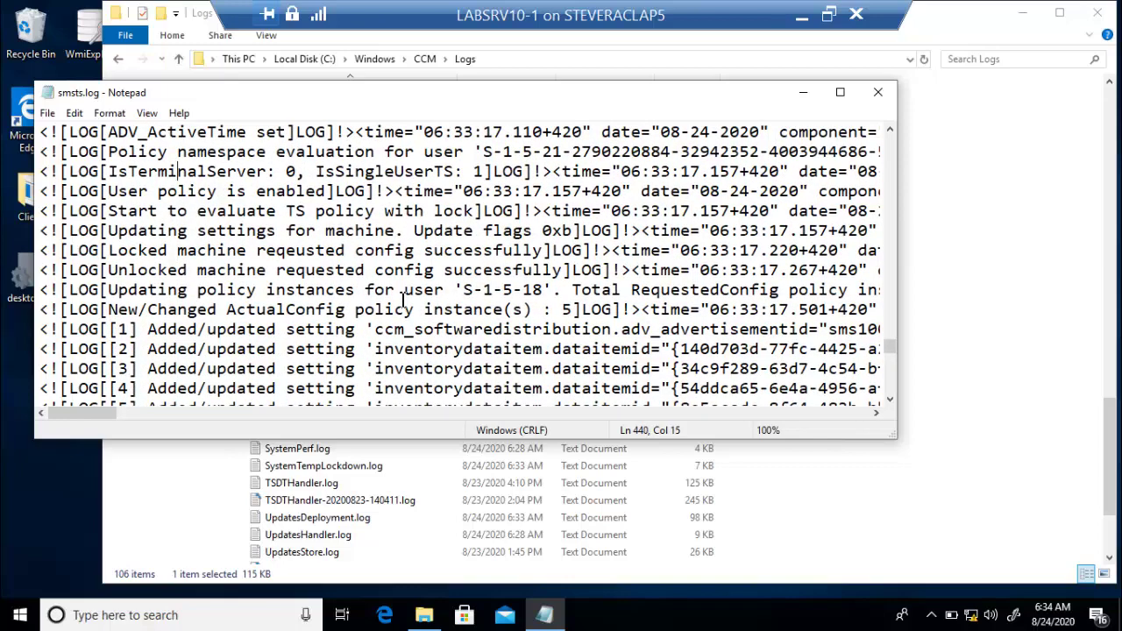
pyautogui.press('Up')
# Continue from VerifyContentHash to Richcopy - Uninstall completing with exit code 0
pyautogui.press('Down')
pyautogui.press('Down')
pyautogui.press('Down')
pyautogui.press('Down')
pyautogui.press('Down')
pyautogui.press('Down')
pyautogui.press('Down')
pyautogui.press('Down')
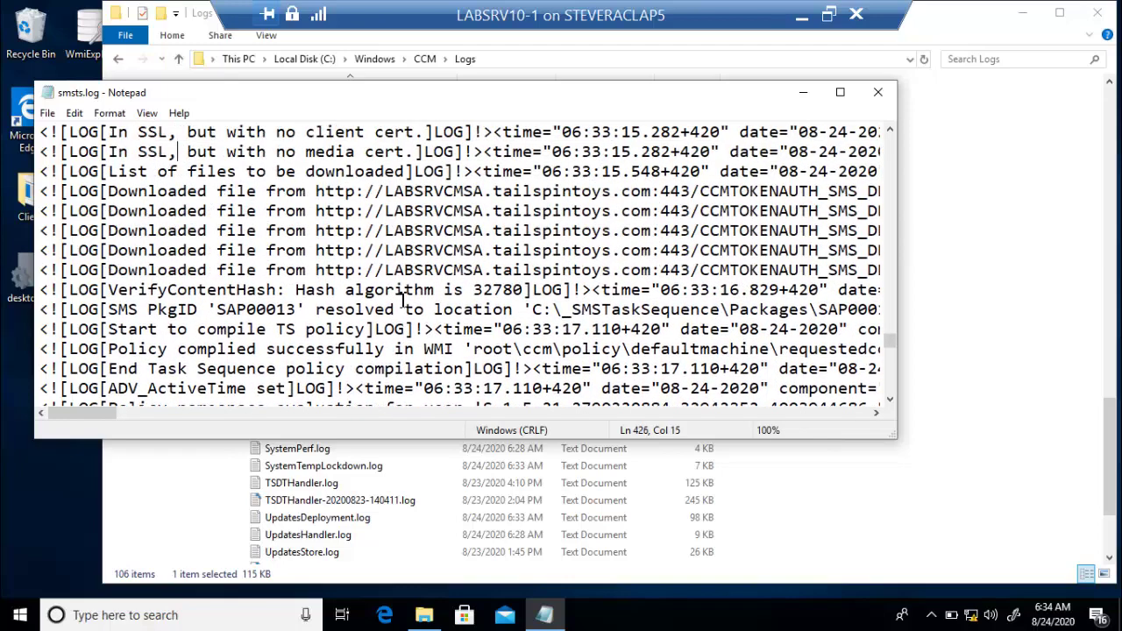
pyautogui.press('Down')
pyautogui.press('Down')
pyautogui.press('Down')
pyautogui.press('Down')
pyautogui.press('Down')
pyautogui.press('Down')
pyautogui.press('Down')
pyautogui.press('Down')
pyautogui.press('Down')
pyautogui.press('Down')
pyautogui.press('Down')
pyautogui.press('Down')
pyautogui.press('Down')
pyautogui.press('Down')
pyautogui.press('Down')
pyautogui.press('Down')
pyautogui.press('Down')
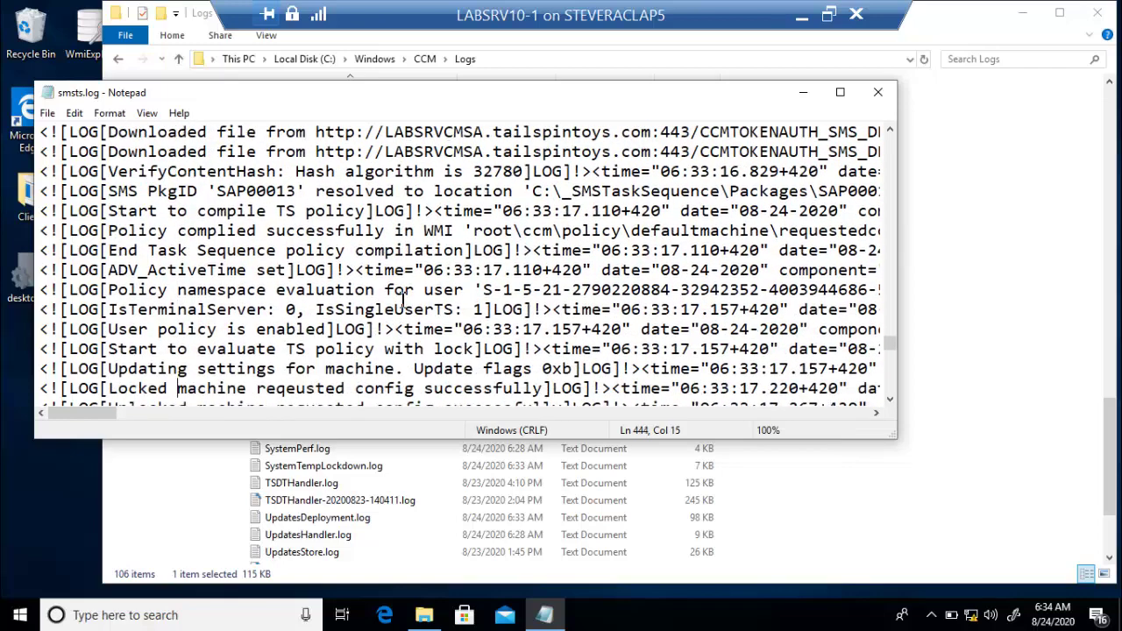
pyautogui.press('Down')
pyautogui.press('Down')
pyautogui.press('Down')
pyautogui.press('Down')
pyautogui.press('Down')
pyautogui.press('Down')
pyautogui.press('Down')
pyautogui.press('Down')
pyautogui.press('Down')
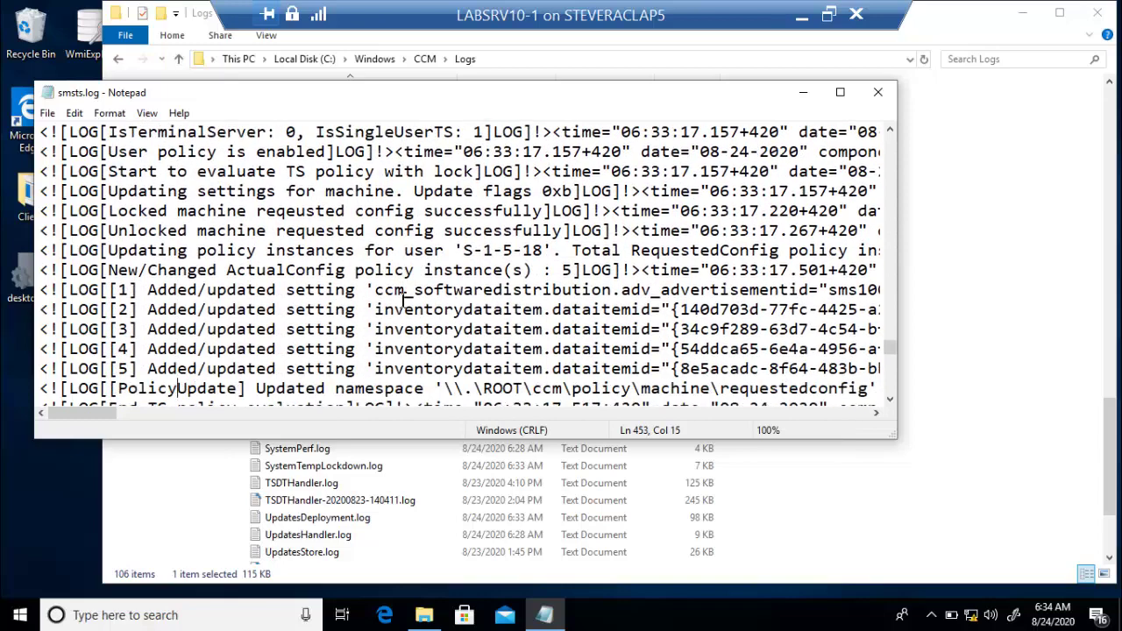
pyautogui.press('Down')
pyautogui.press('Down')
pyautogui.press('Down')
pyautogui.press('Down')
pyautogui.press('Down')
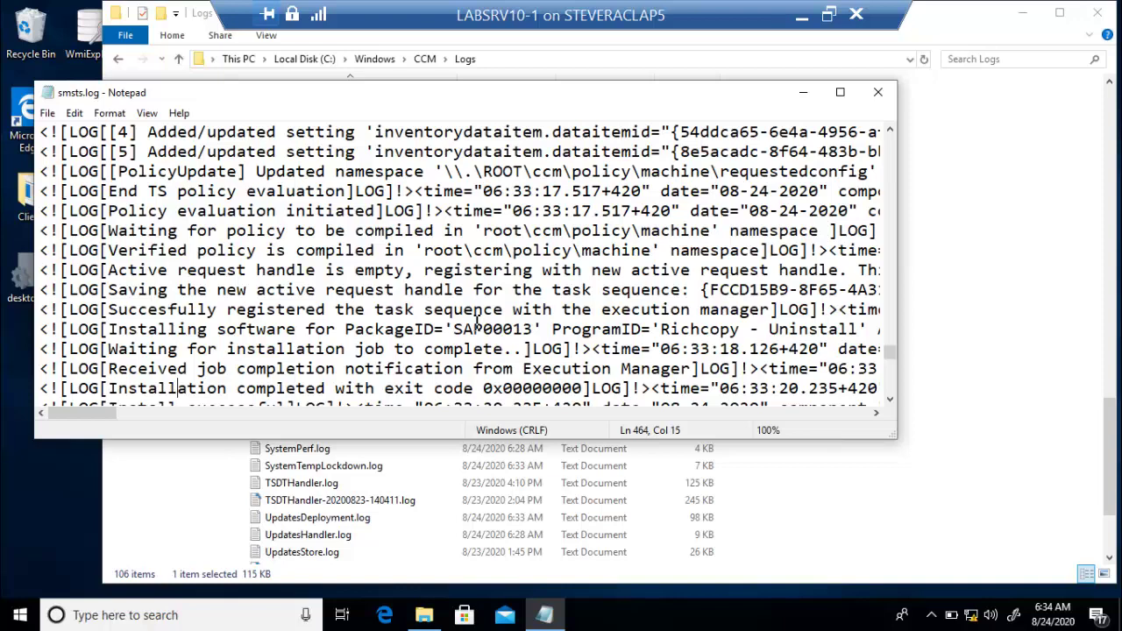
pyautogui.press('Down')
pyautogui.press('Down')
pyautogui.press('Down')
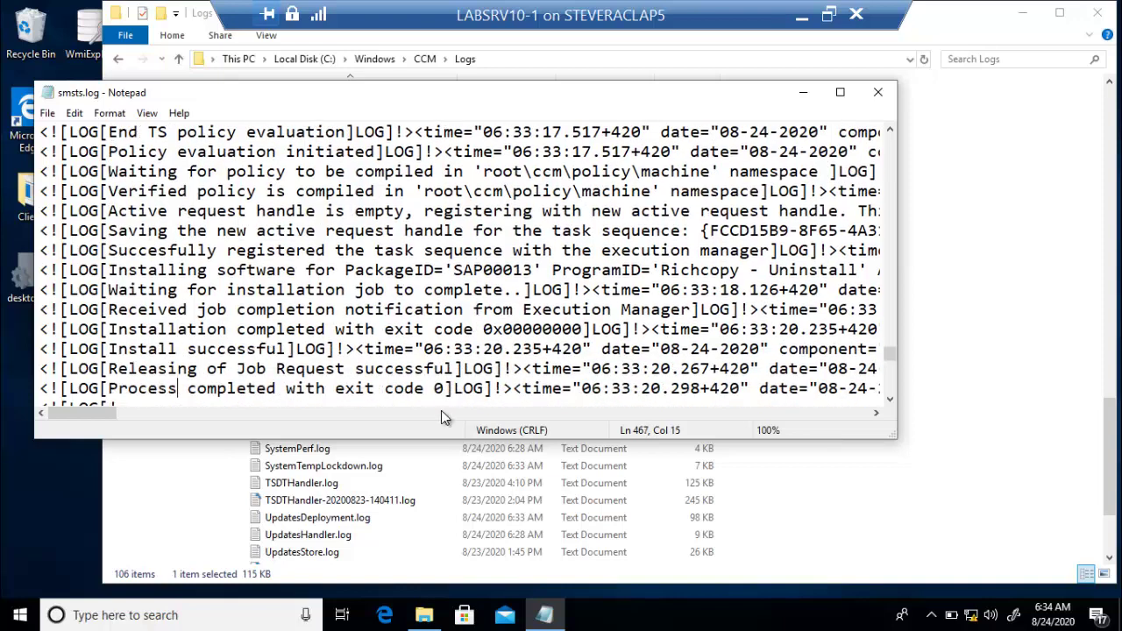
pyautogui.press('Down')
pyautogui.press('Down')
pyautogui.press('Down')
pyautogui.press('Down')
pyautogui.press('Down')
pyautogui.press('Down')
pyautogui.press('Down')
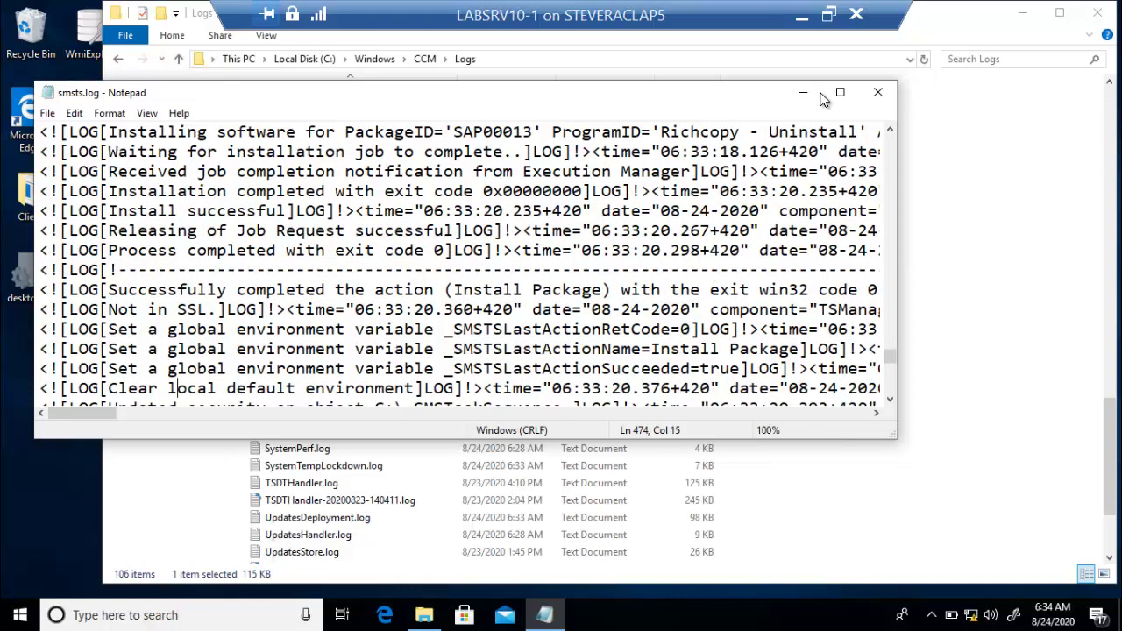
# Close Notepad and the Logs folder, then minimize the remote session to show the 'Task Sequence DT – In Action!' slide
pyautogui.click(877, 92)
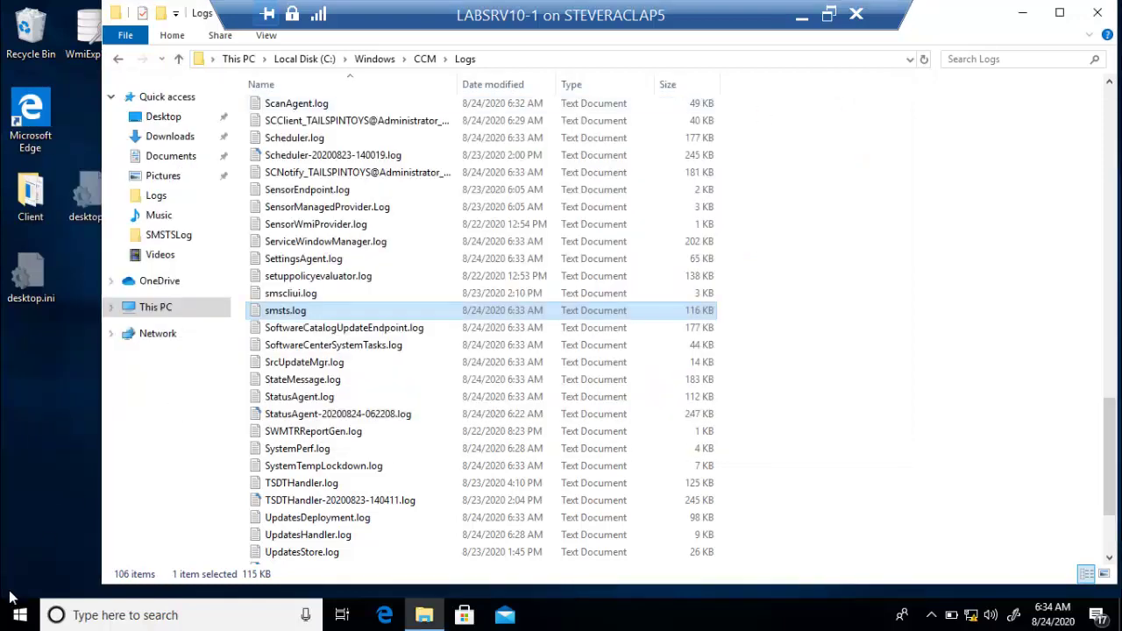
pyautogui.click(19, 618)
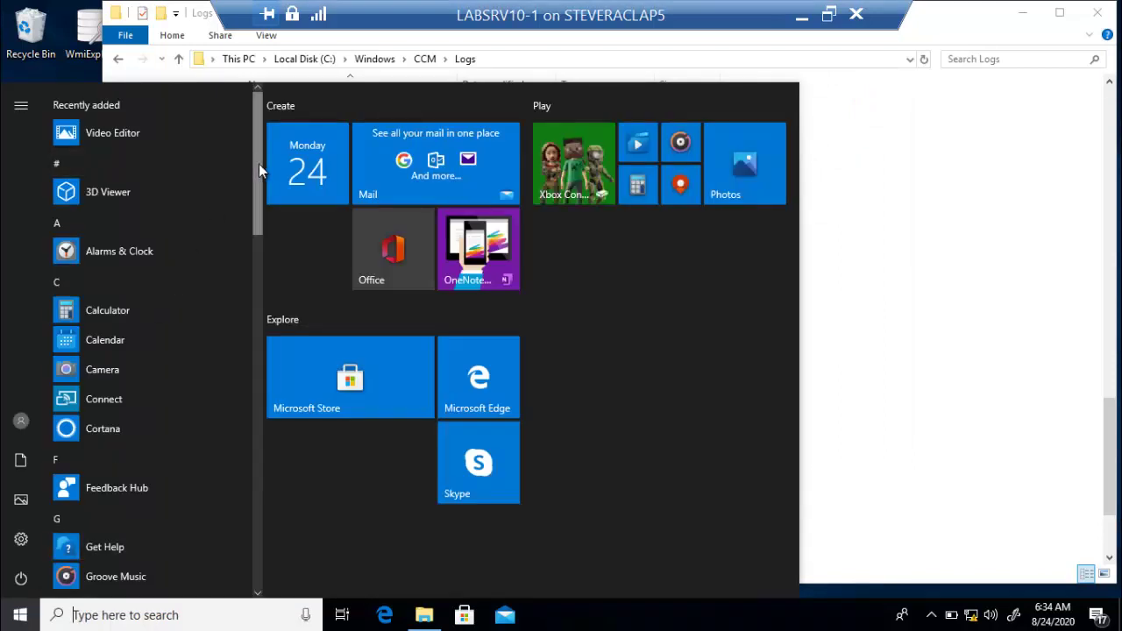
pyautogui.moveTo(259, 164); pyautogui.dragTo(257, 270)
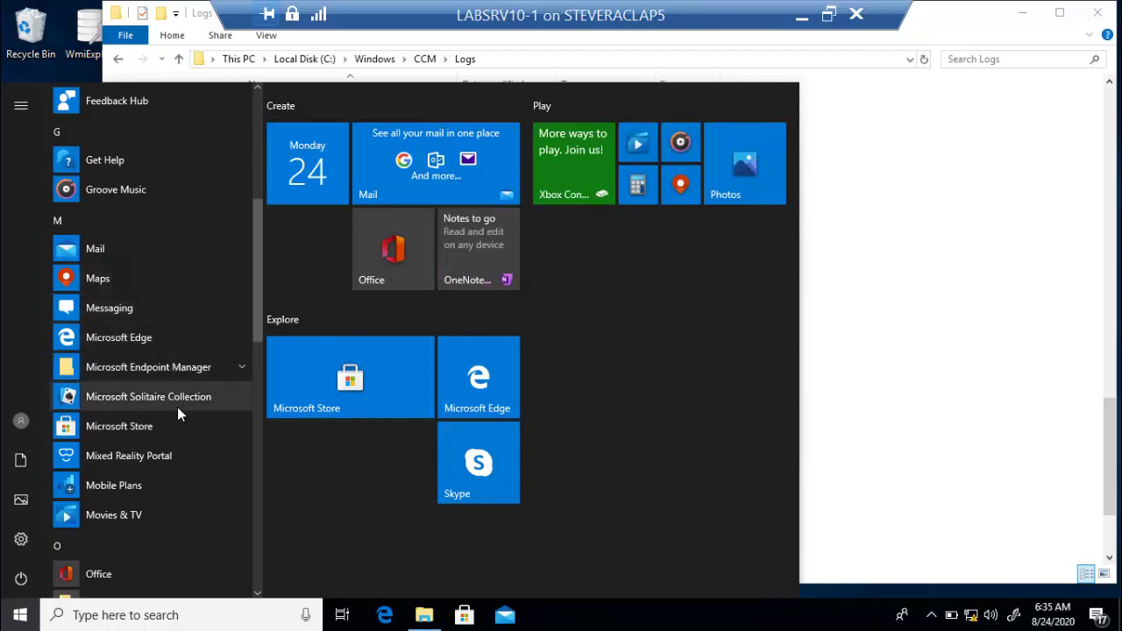
pyautogui.click(879, 154)
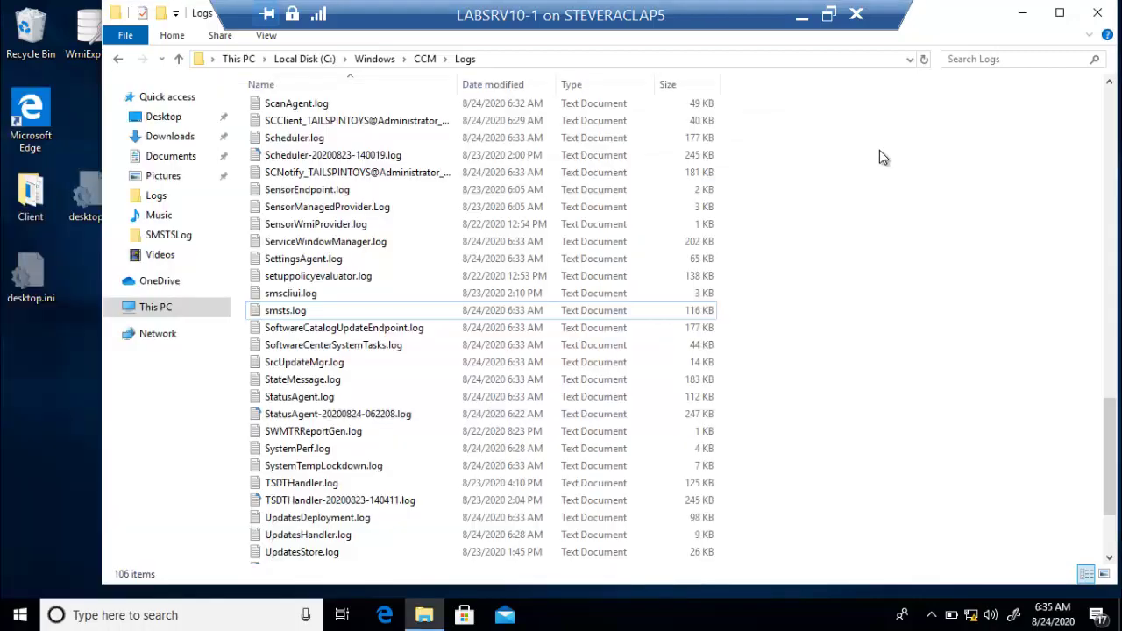
pyautogui.click(1097, 18)
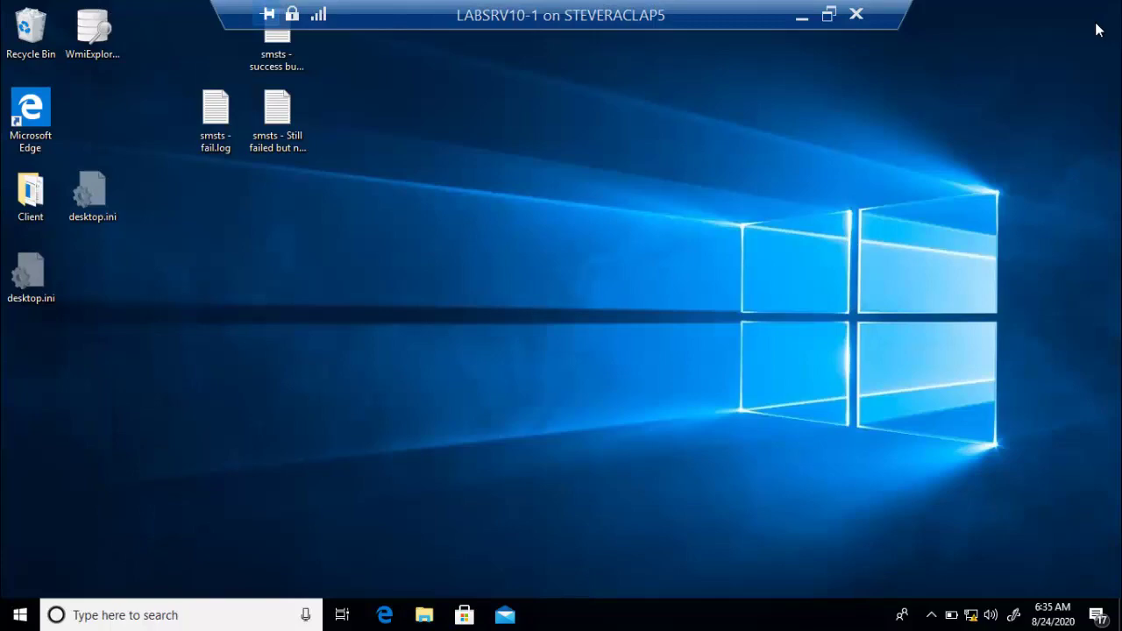
pyautogui.click(801, 17)
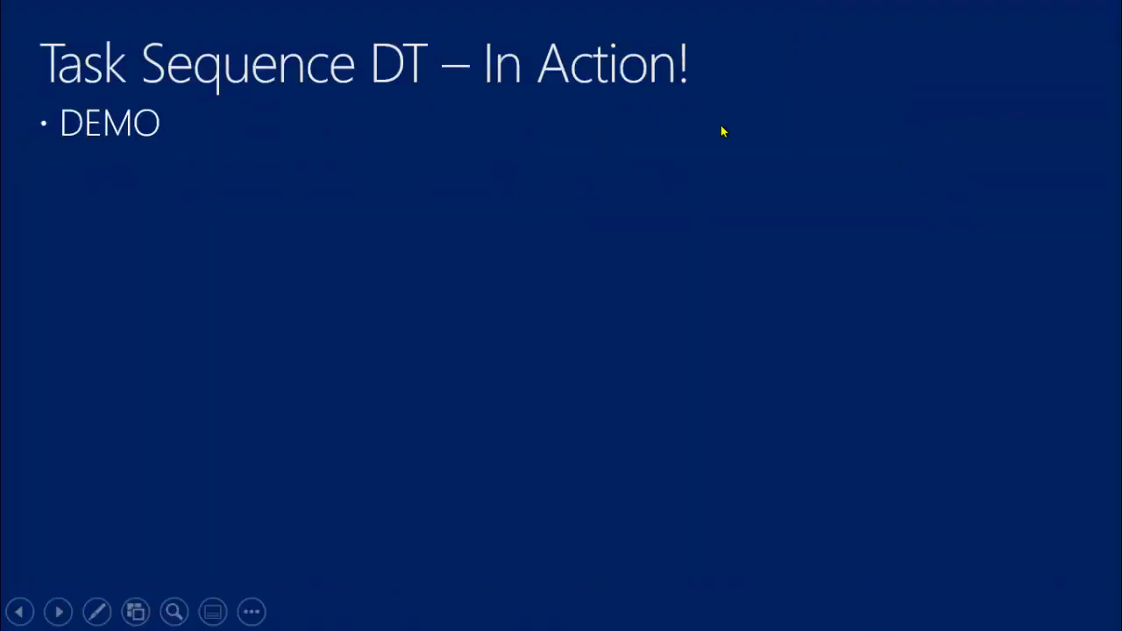